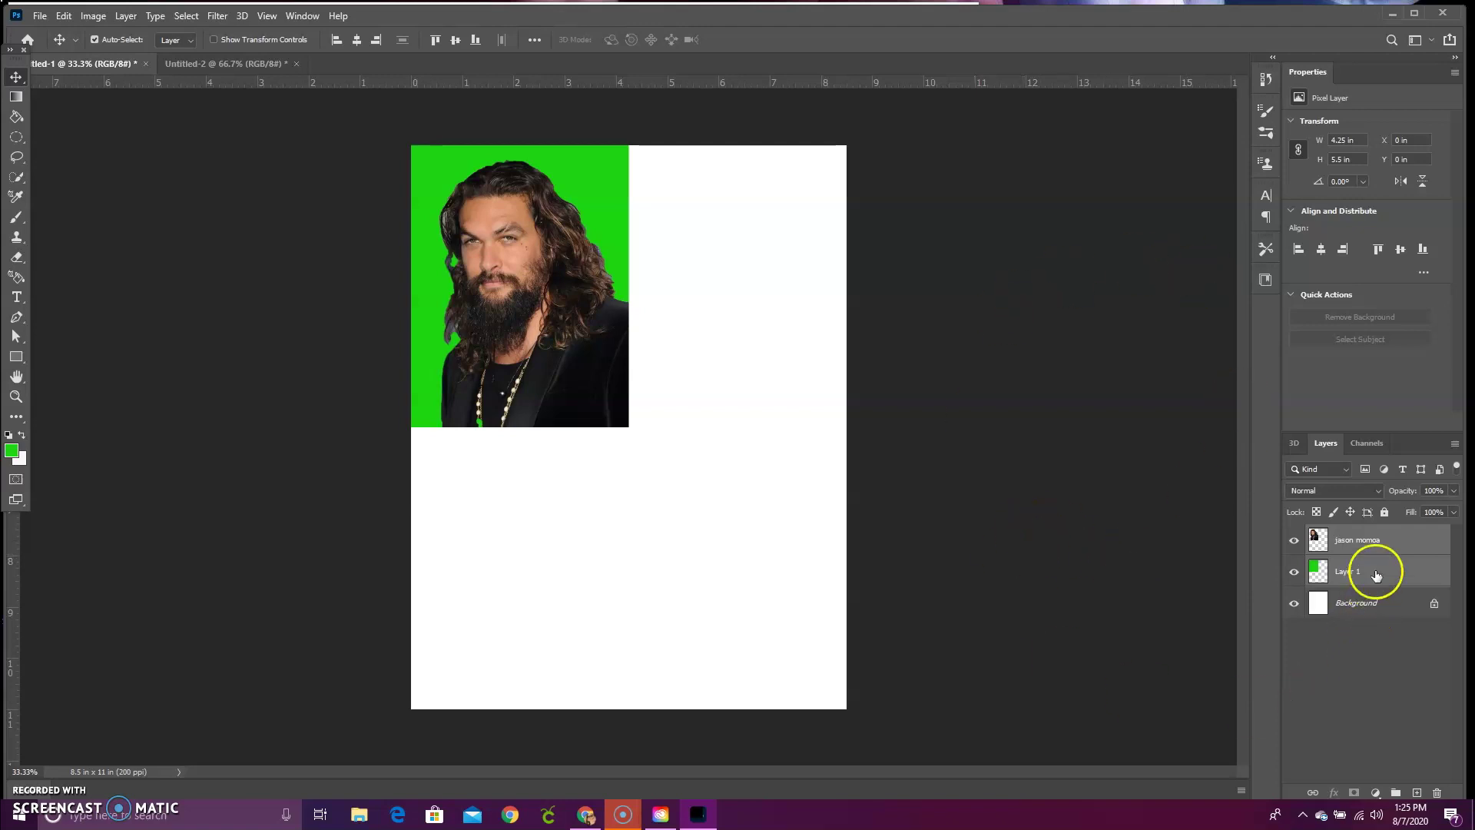
Duplicate the portrait layer and green Layer 1 together and move the copies into the upper-right quarter of the page
click(1387, 538)
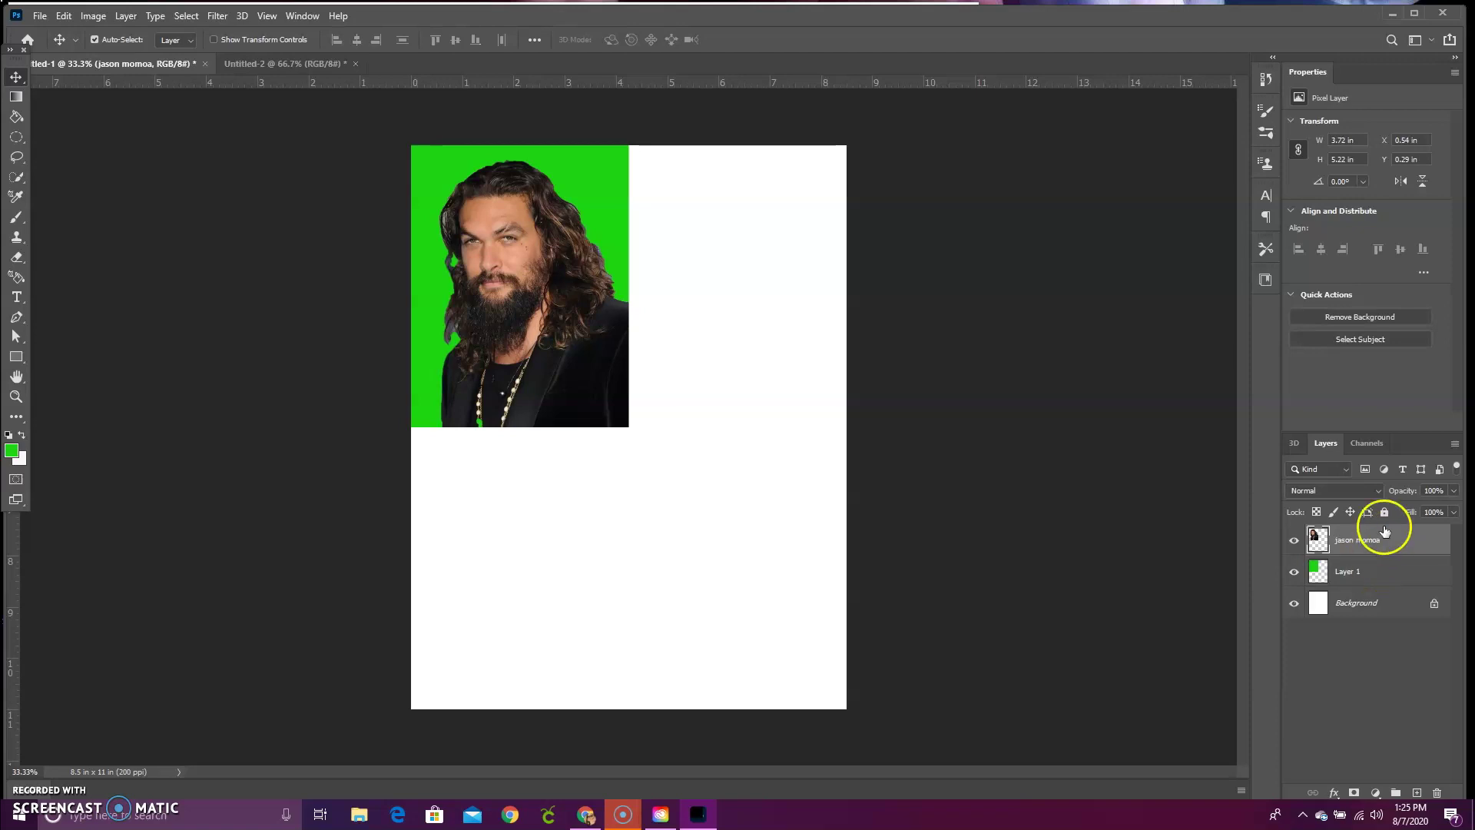
right_click(1377, 540)
click(1383, 540)
click(1379, 542)
right_click(1374, 569)
ctrl+click(1374, 570)
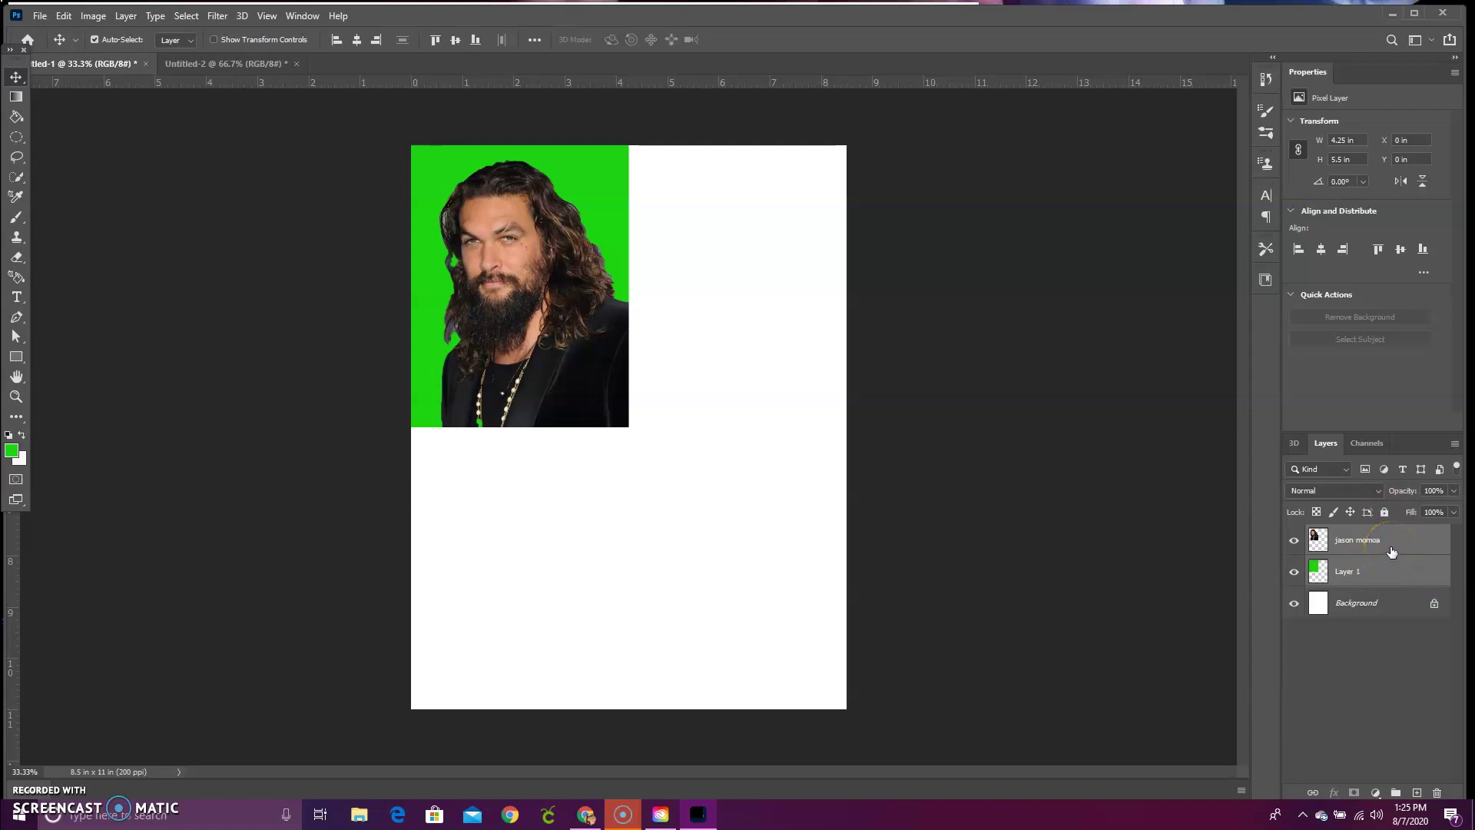
right_click(1391, 550)
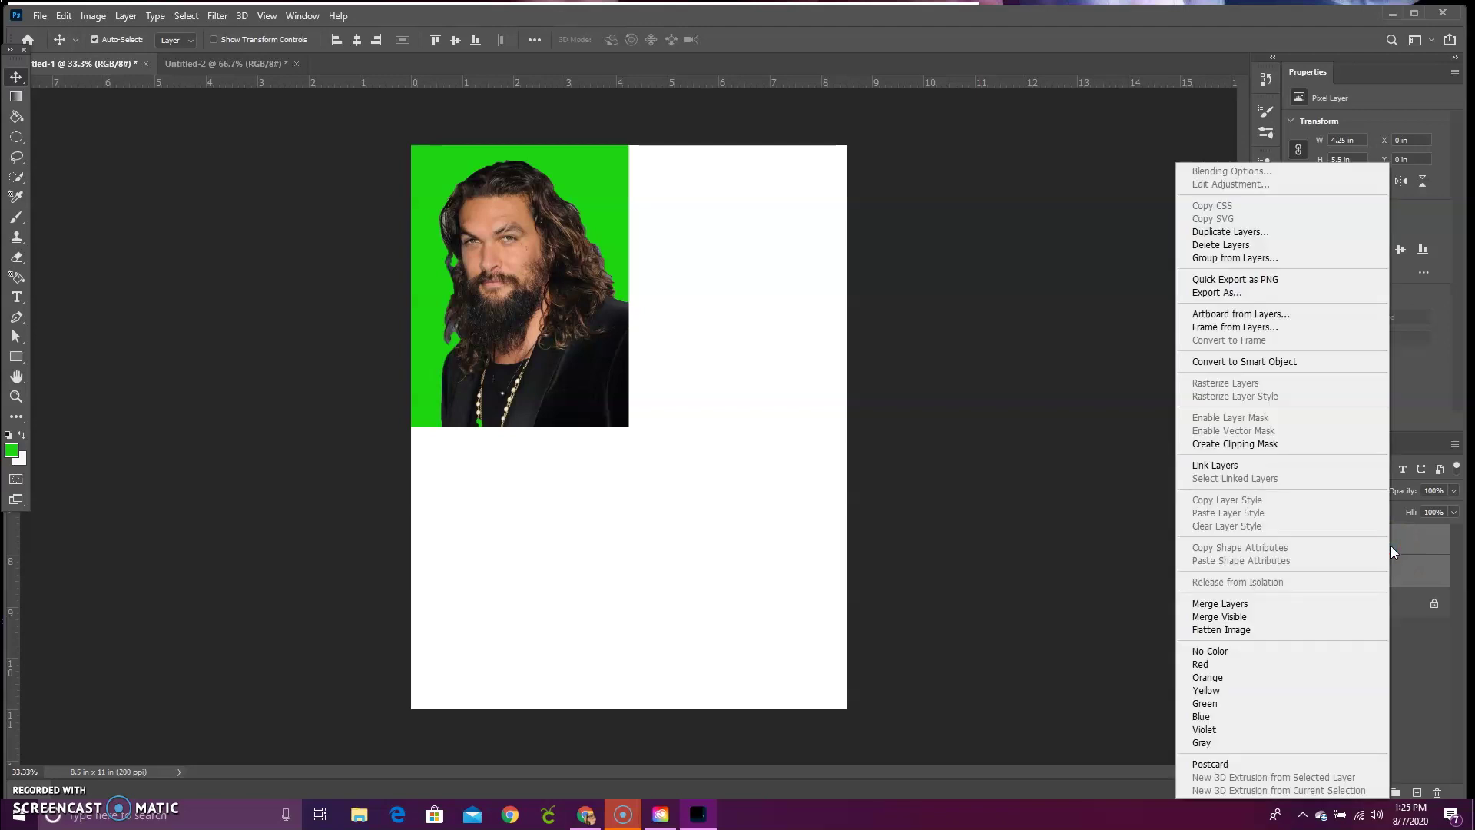
click(1336, 232)
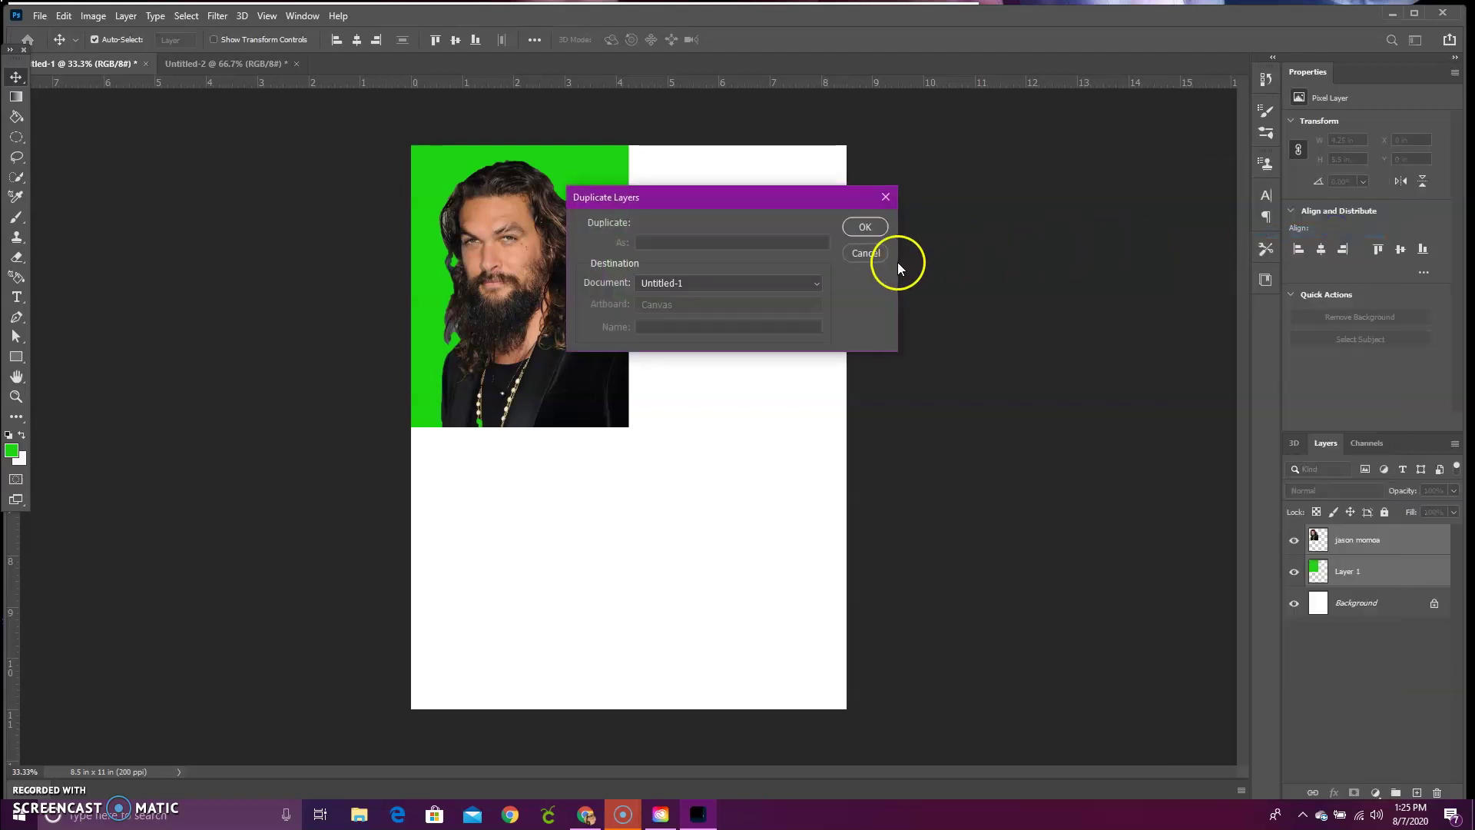
click(855, 228)
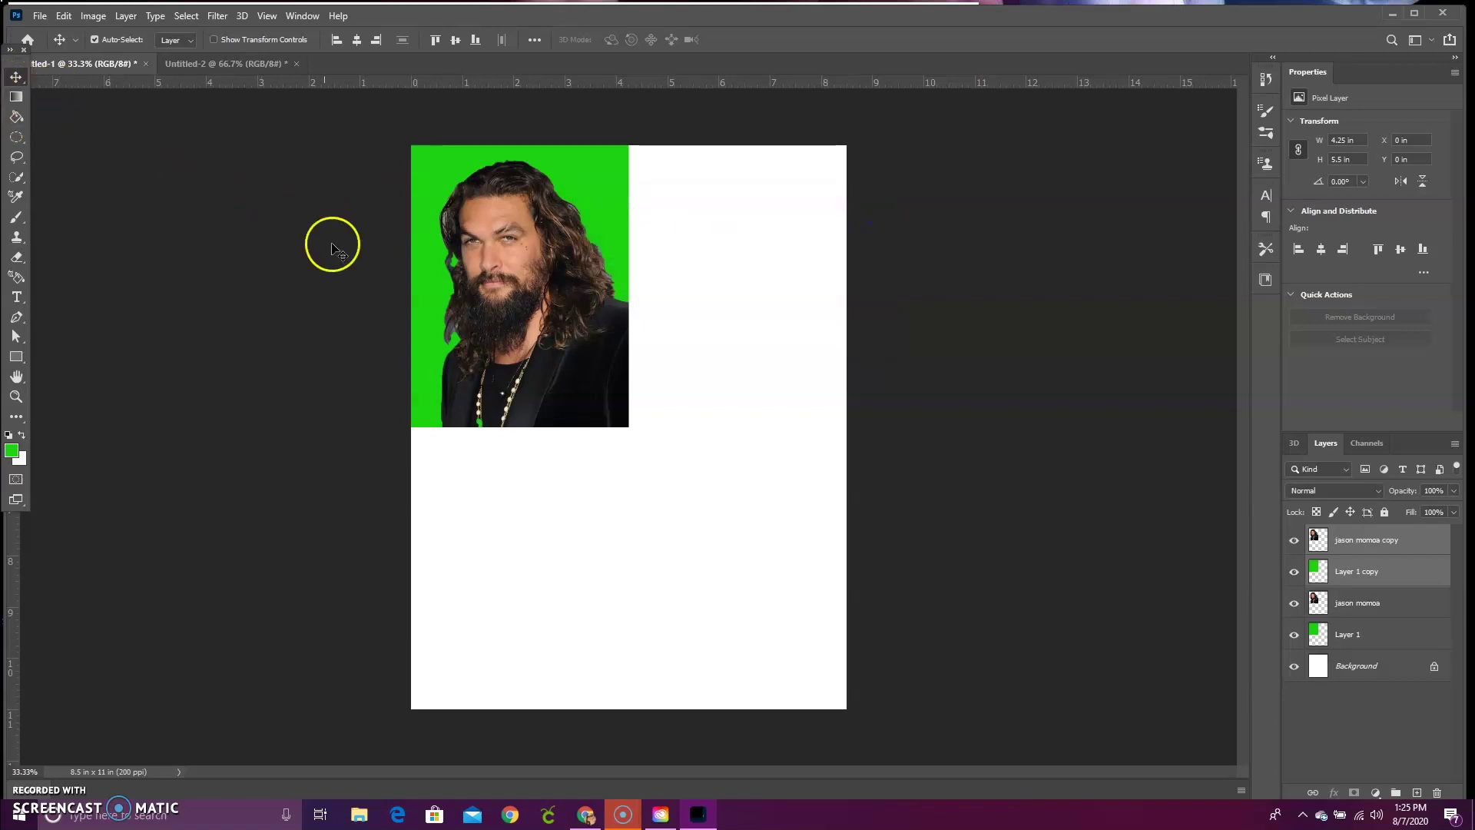
drag(474, 276, 692, 274)
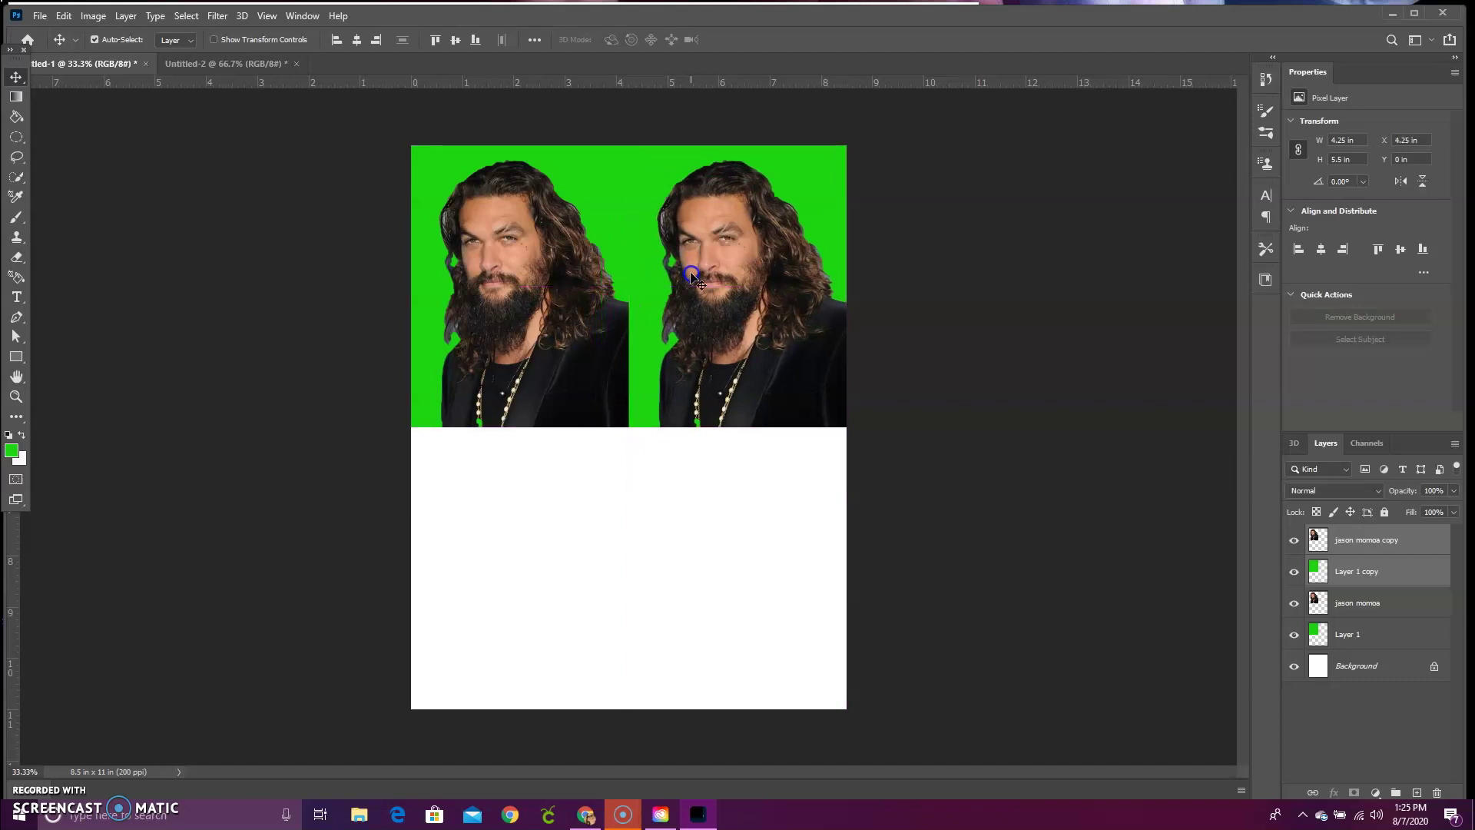
click(693, 281)
Duplicate the upper-right portrait and its green background layer together and move the new copies into the page's lower-left quarter
click(1388, 570)
click(1388, 540)
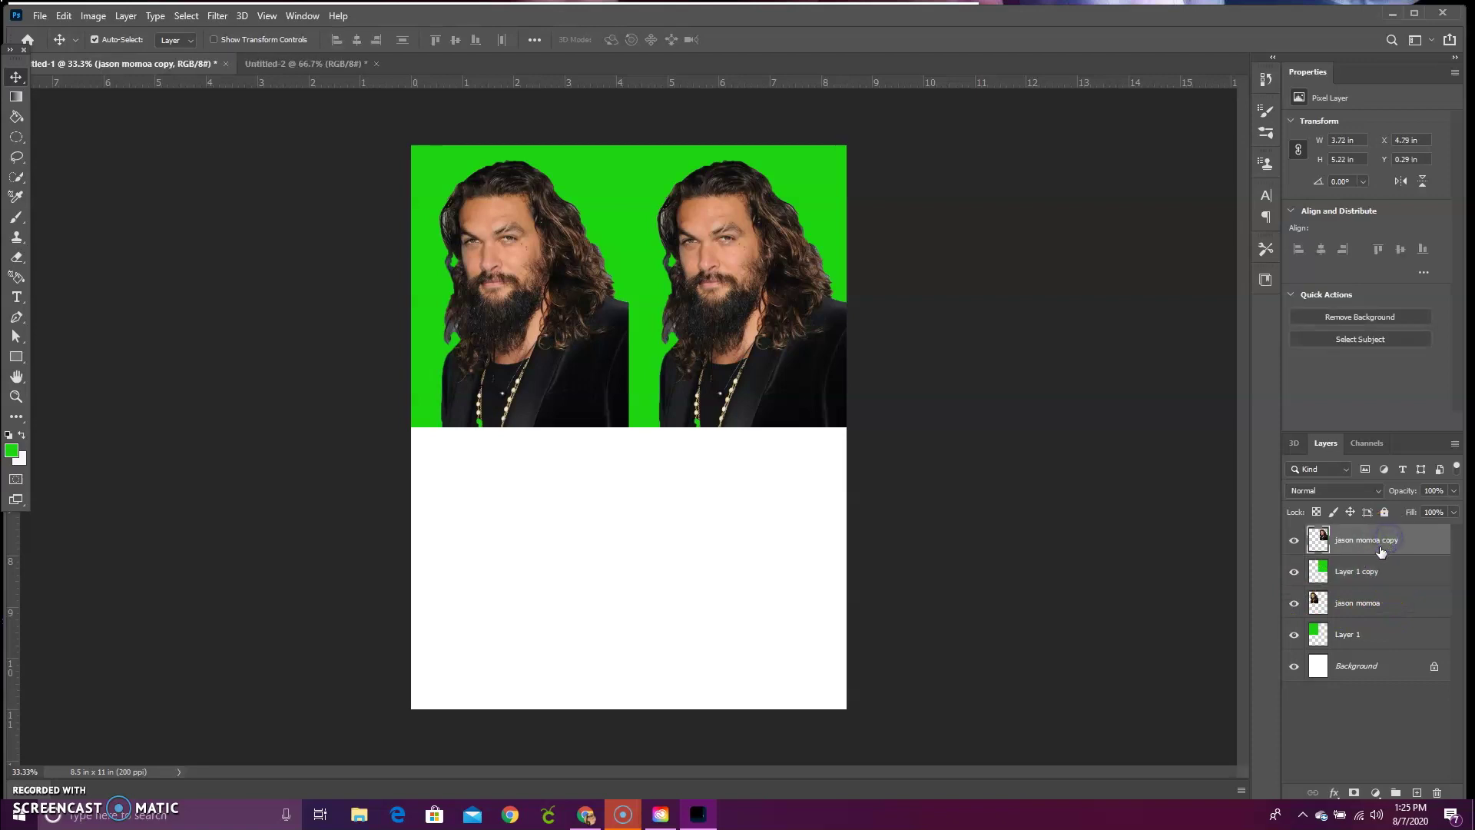
click(1361, 546)
shift+click(1360, 576)
right_click(1363, 576)
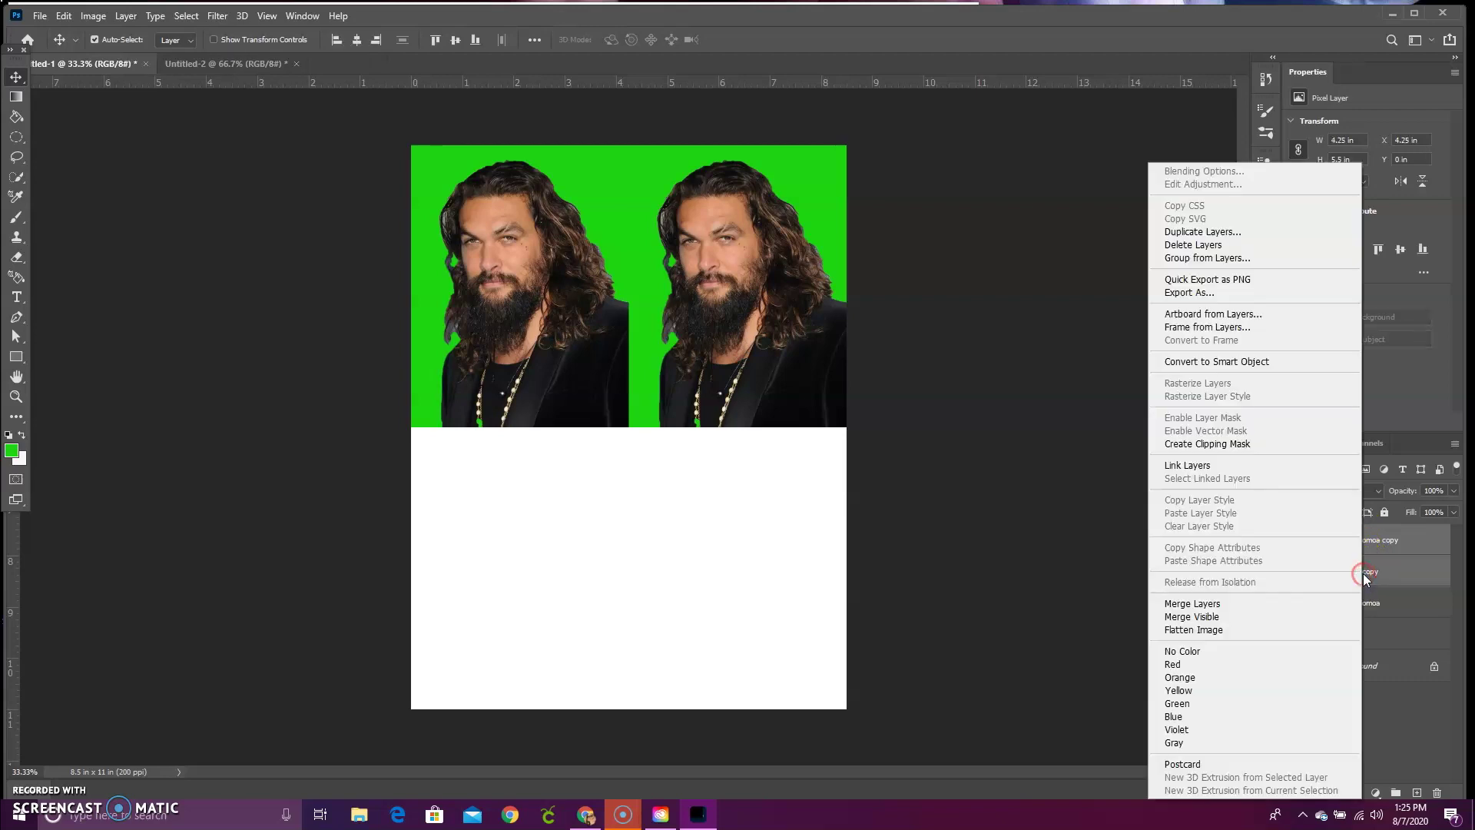
click(1299, 235)
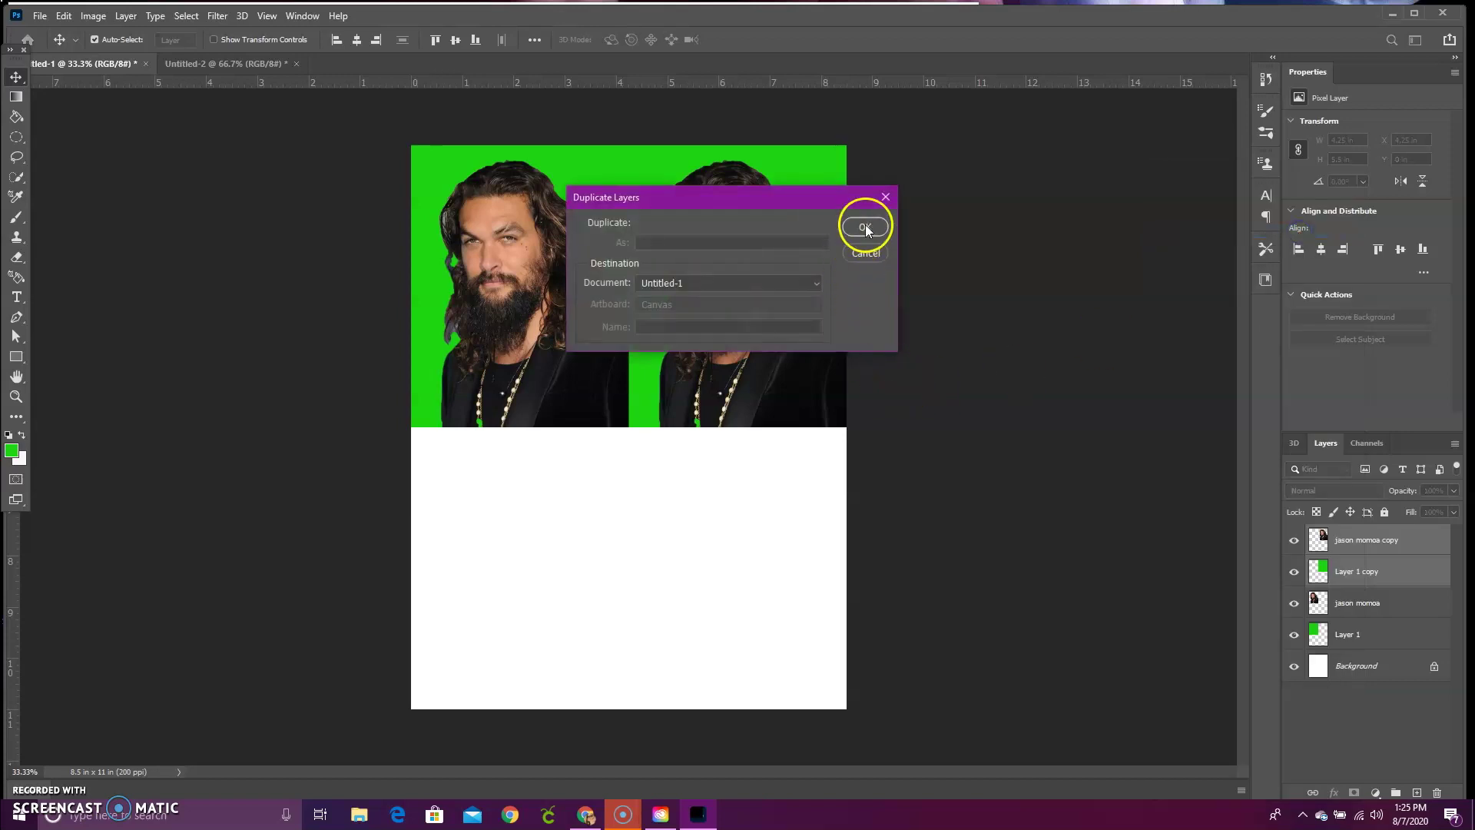
click(863, 224)
mouse_move(703, 296)
mouse_down()
mouse_move(716, 356)
mouse_move(705, 422)
mouse_move(716, 282)
mouse_up()
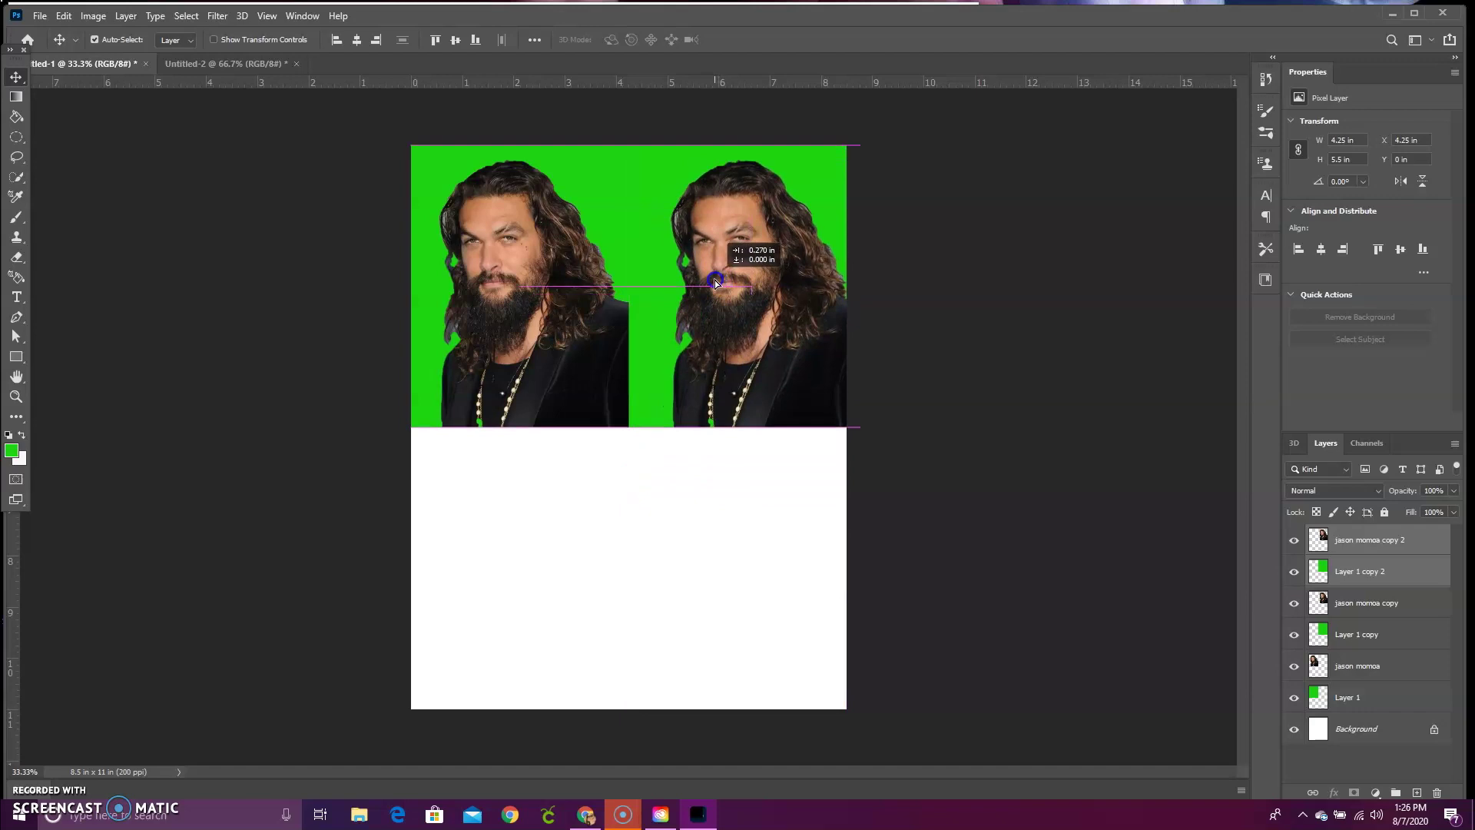
drag(714, 286, 495, 559)
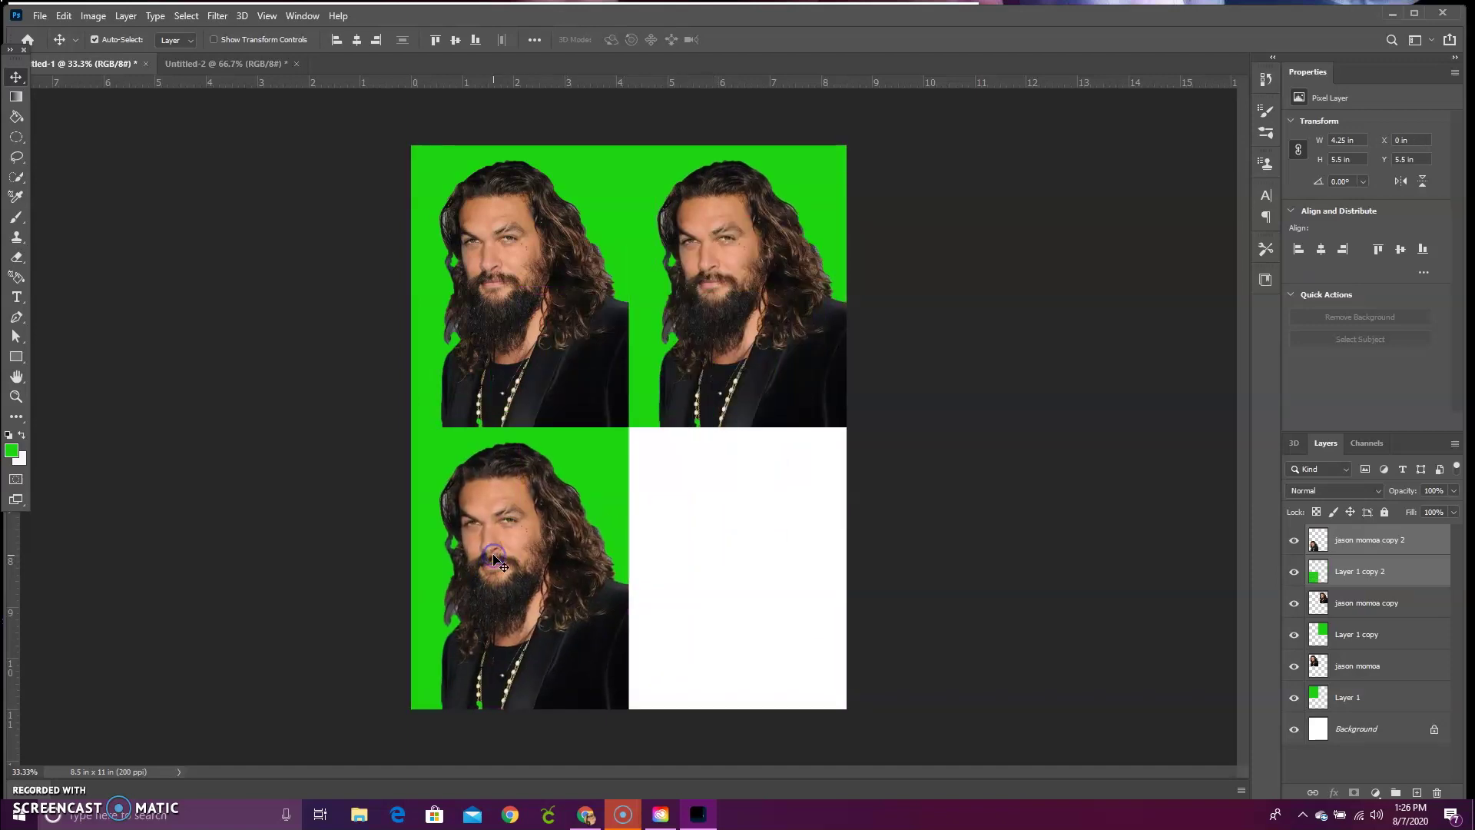
Duplicate the lower-left portrait and its green background layer together and move the new copies into the empty lower-right quarter
click(1352, 540)
shift+click(1354, 576)
right_click(1352, 574)
click(1397, 550)
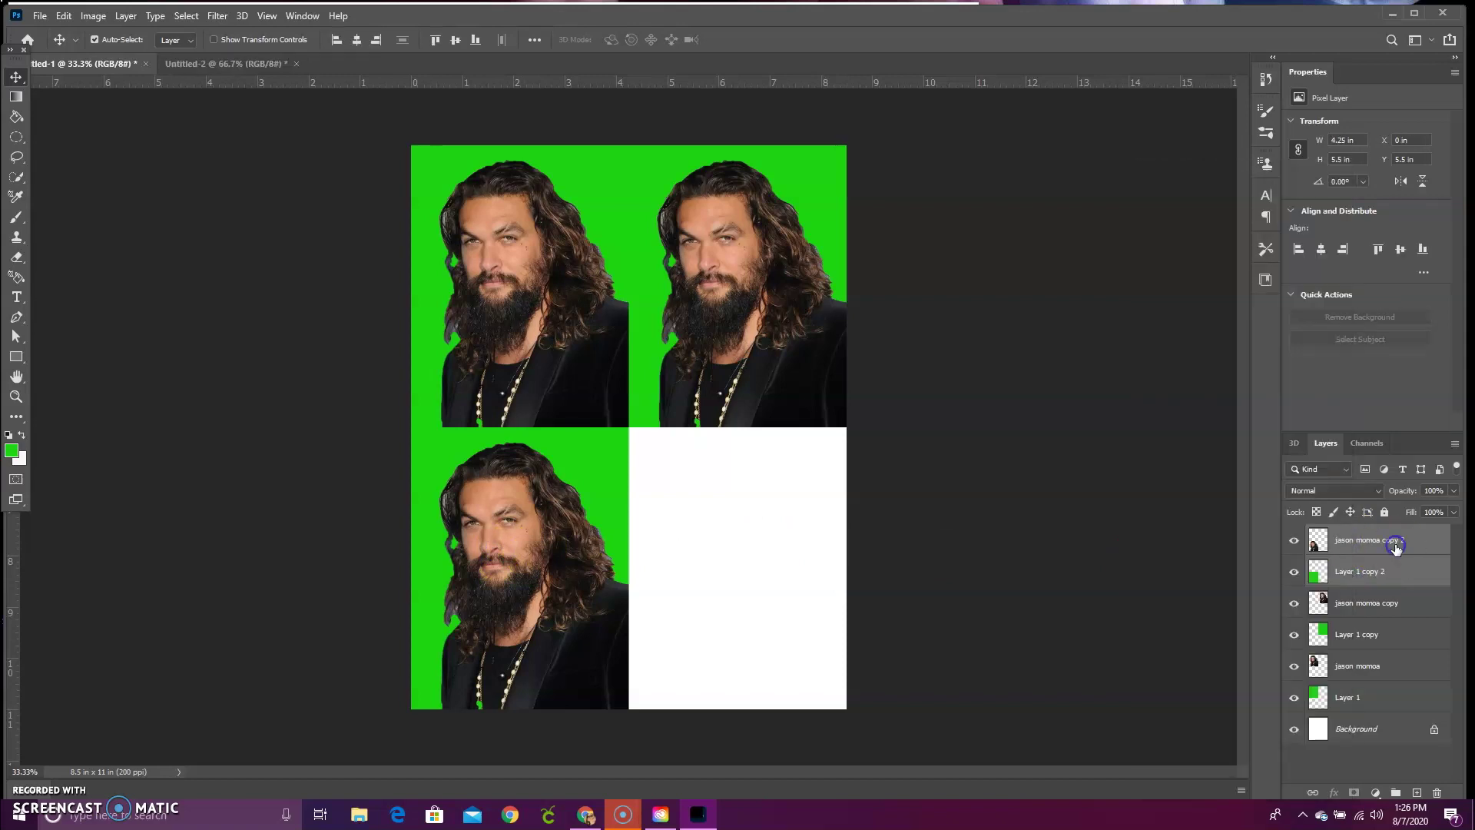
click(1386, 547)
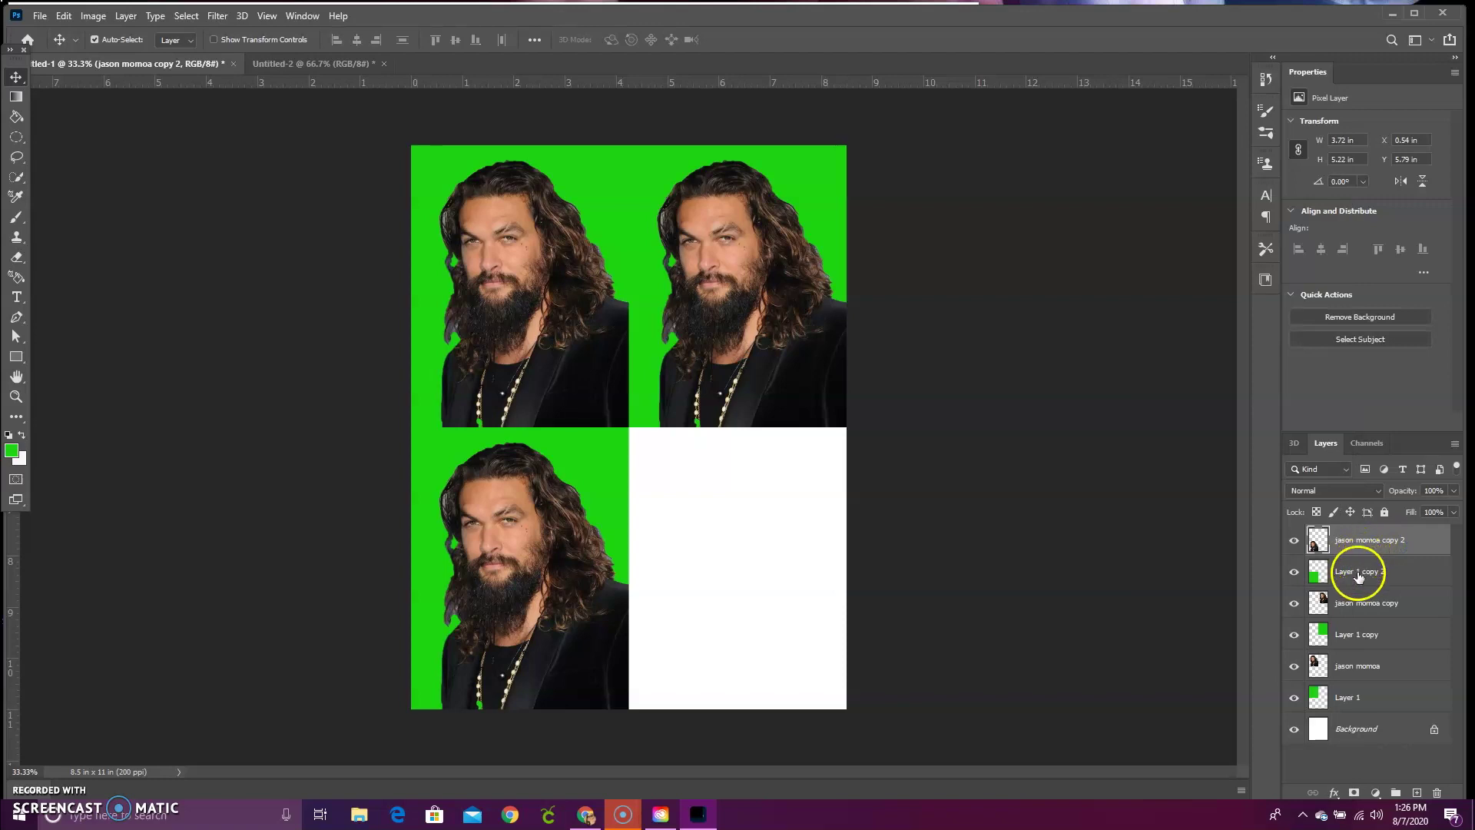
shift+click(1363, 574)
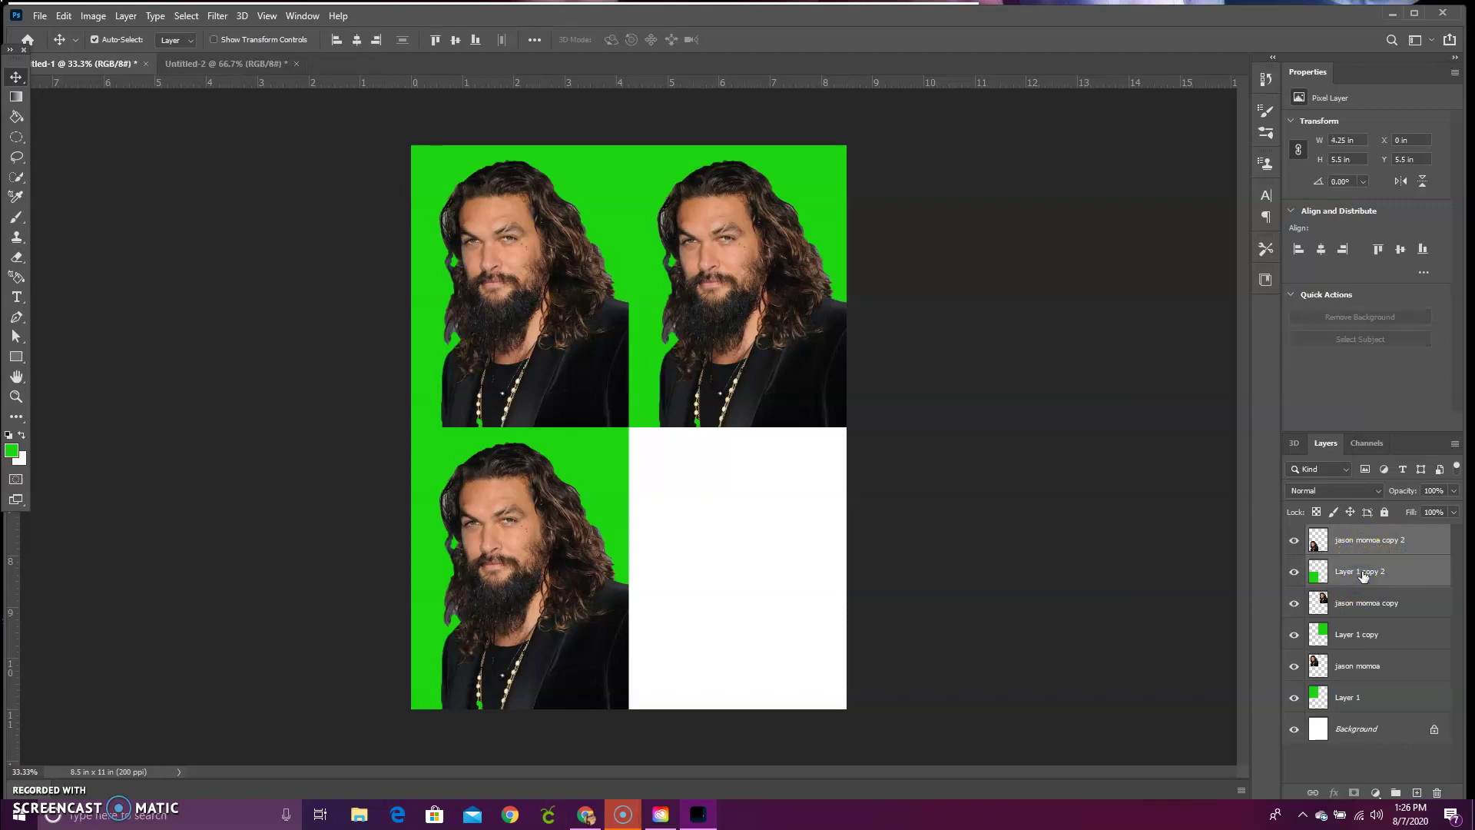
right_click(1362, 574)
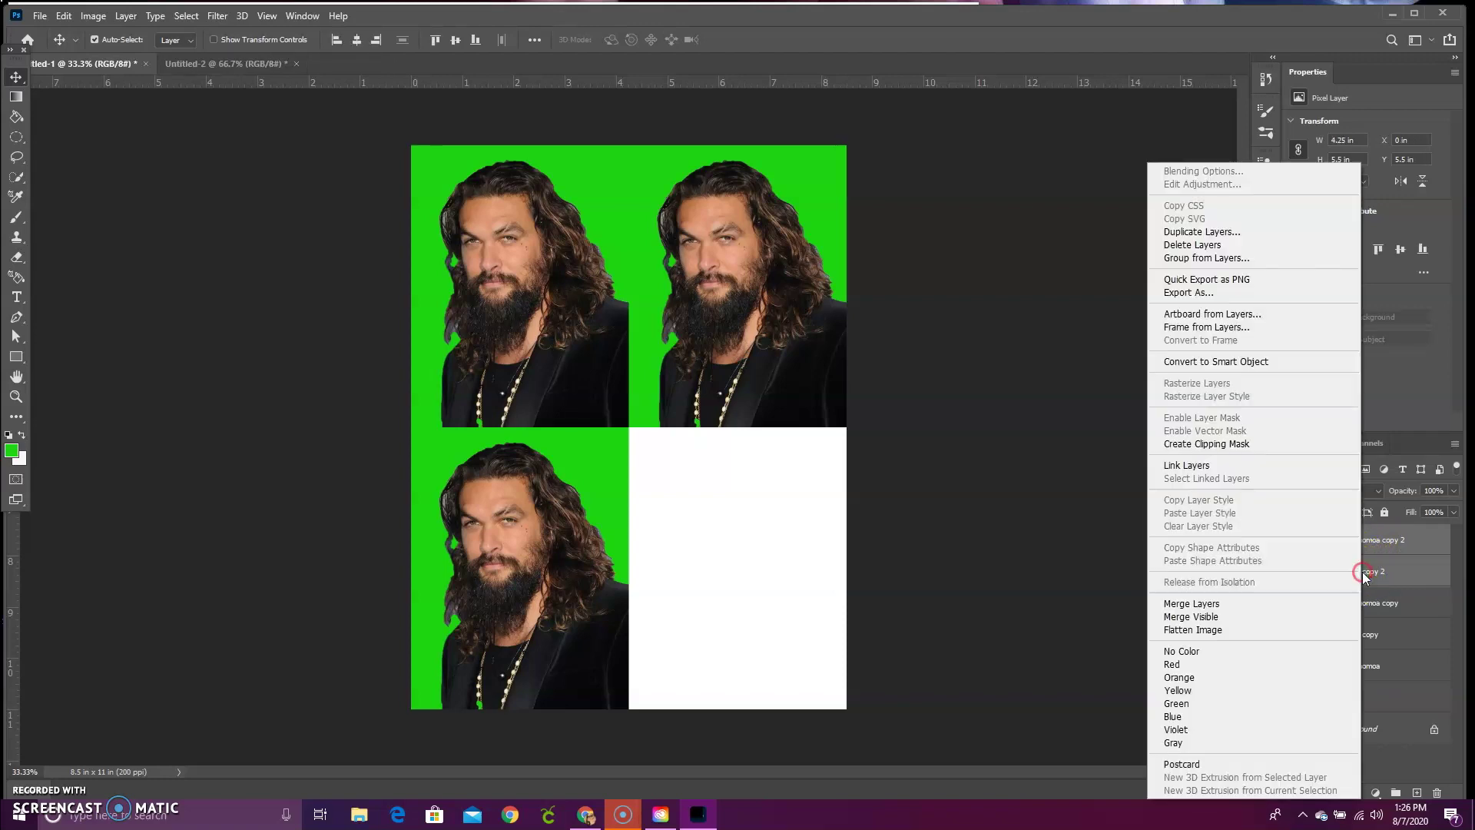
click(1310, 232)
click(871, 226)
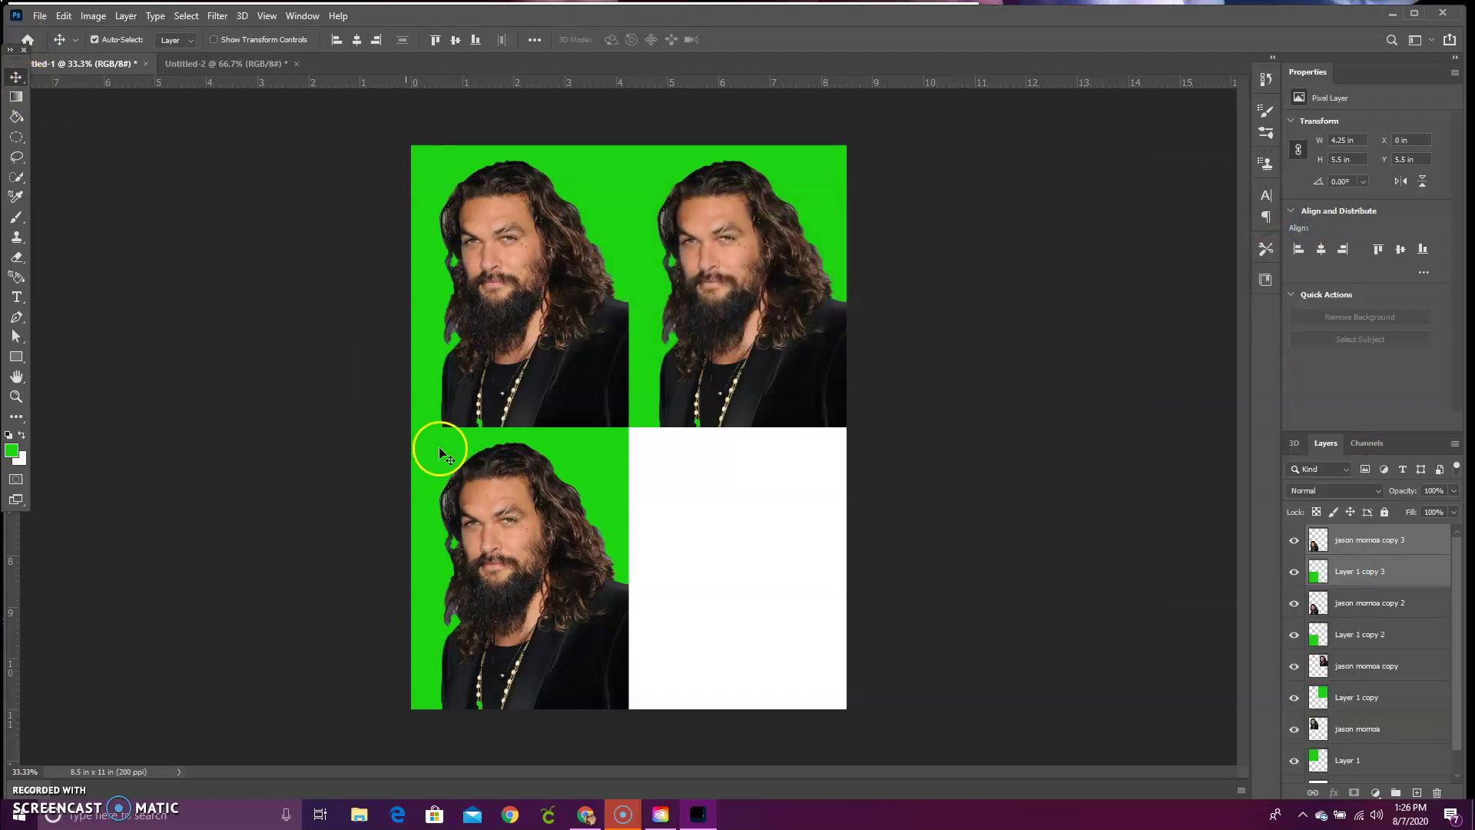
drag(560, 565, 762, 560)
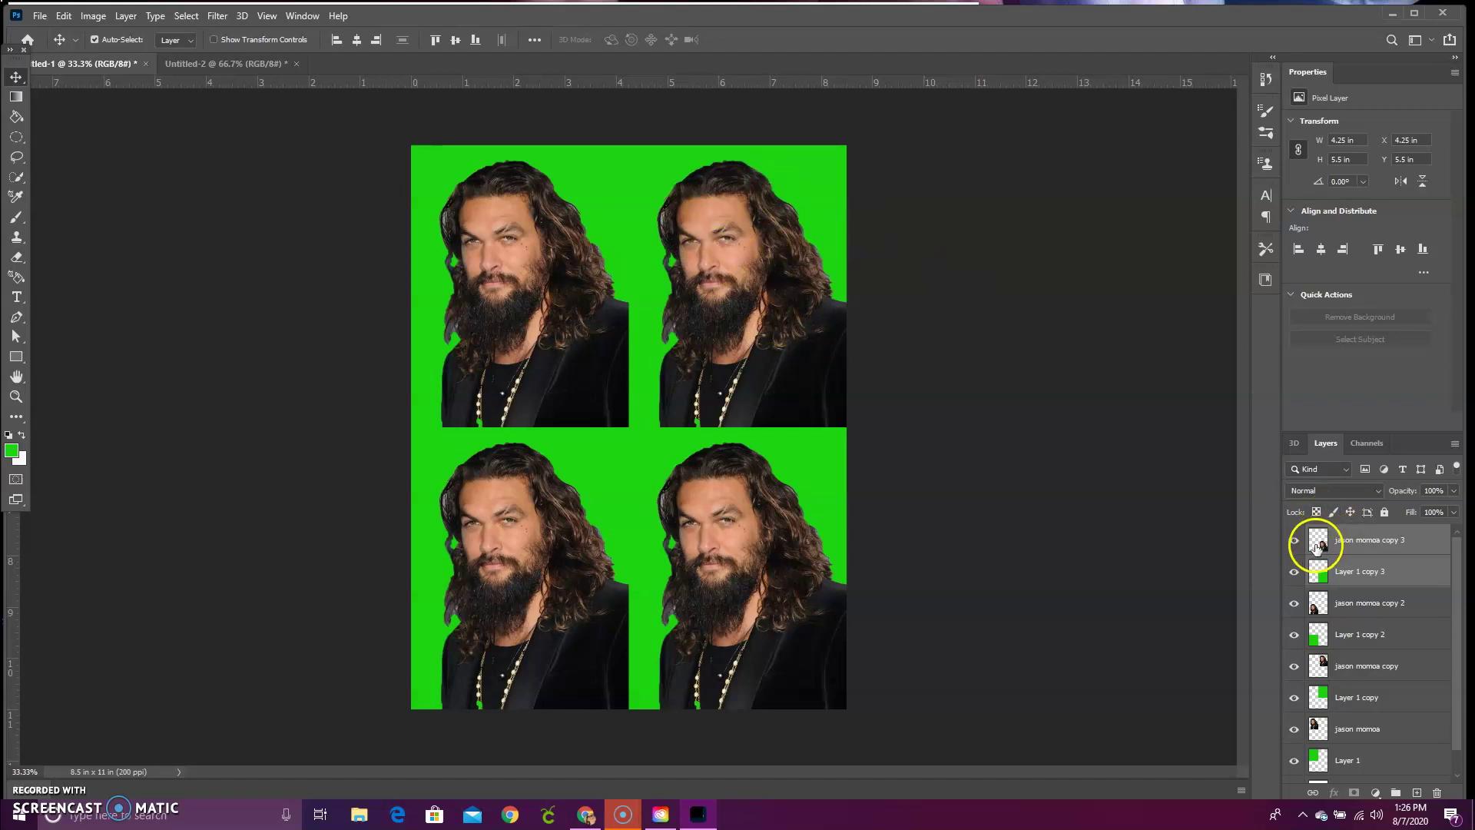
Flip the upper-right portrait horizontally and move it left until it meets the upper-left portrait at the page's vertical centre line
drag(1318, 545, 1324, 645)
click(1324, 644)
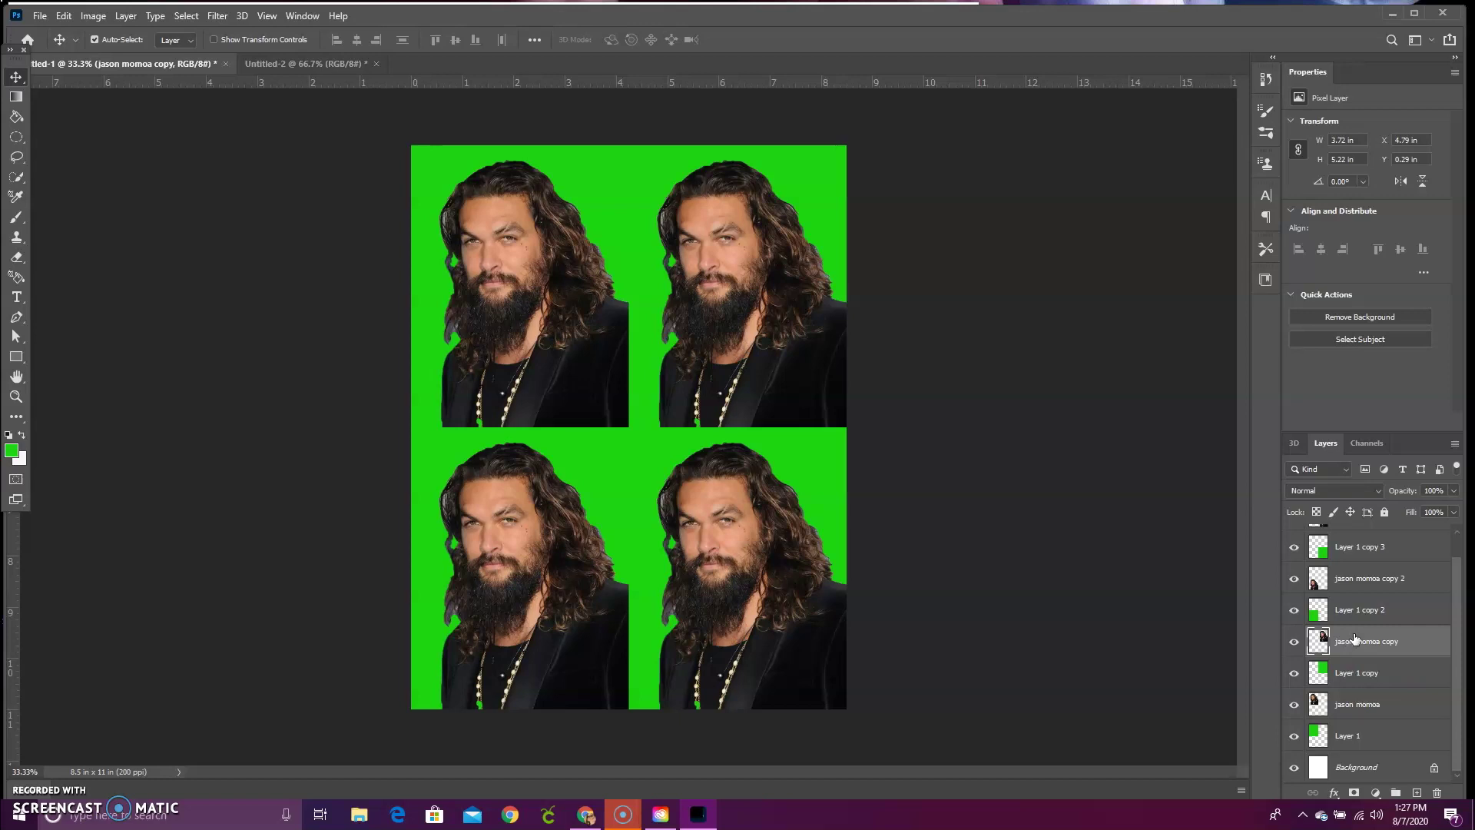
click(63, 17)
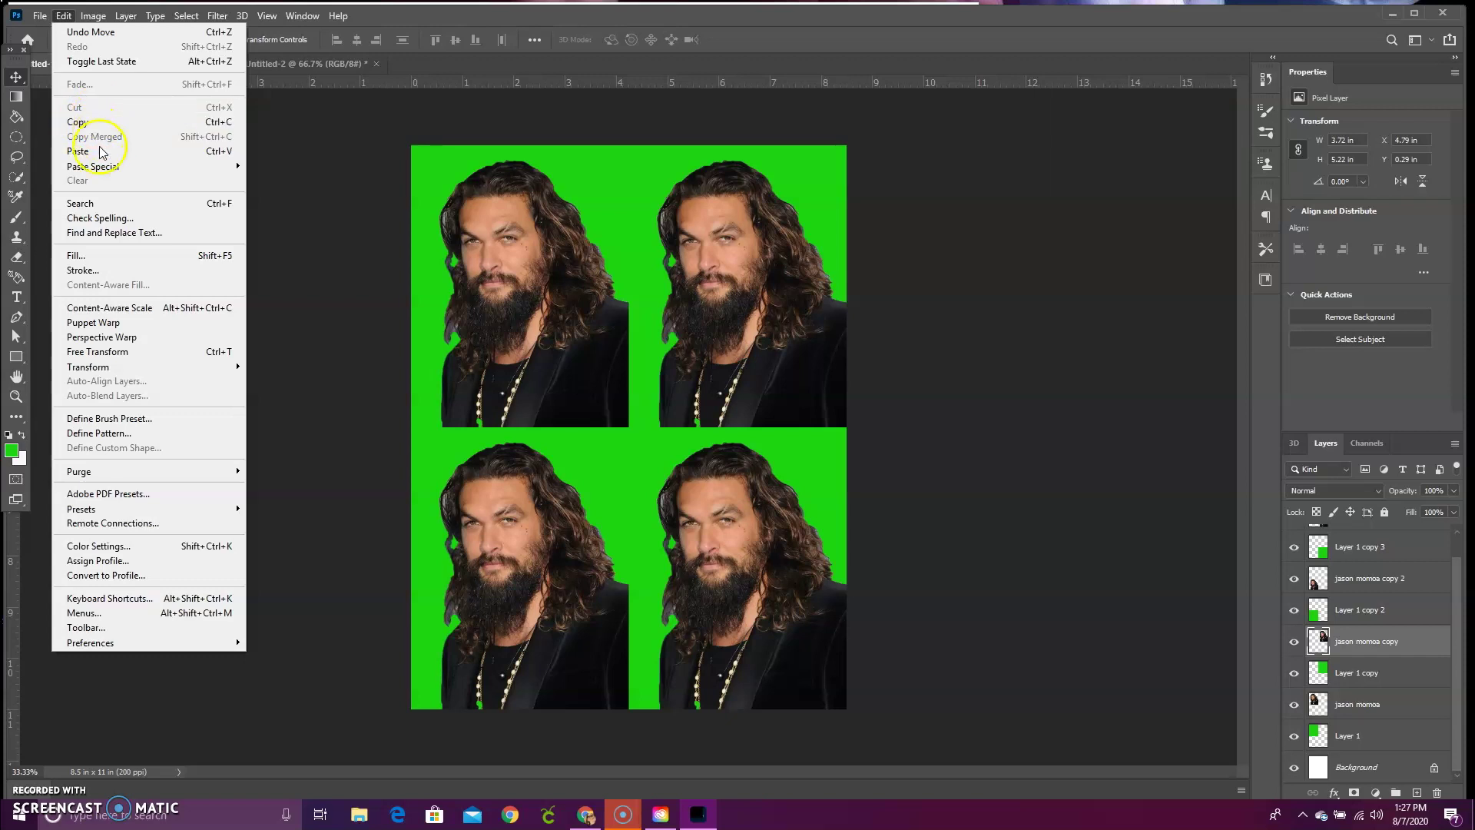
mouse_move(120, 370)
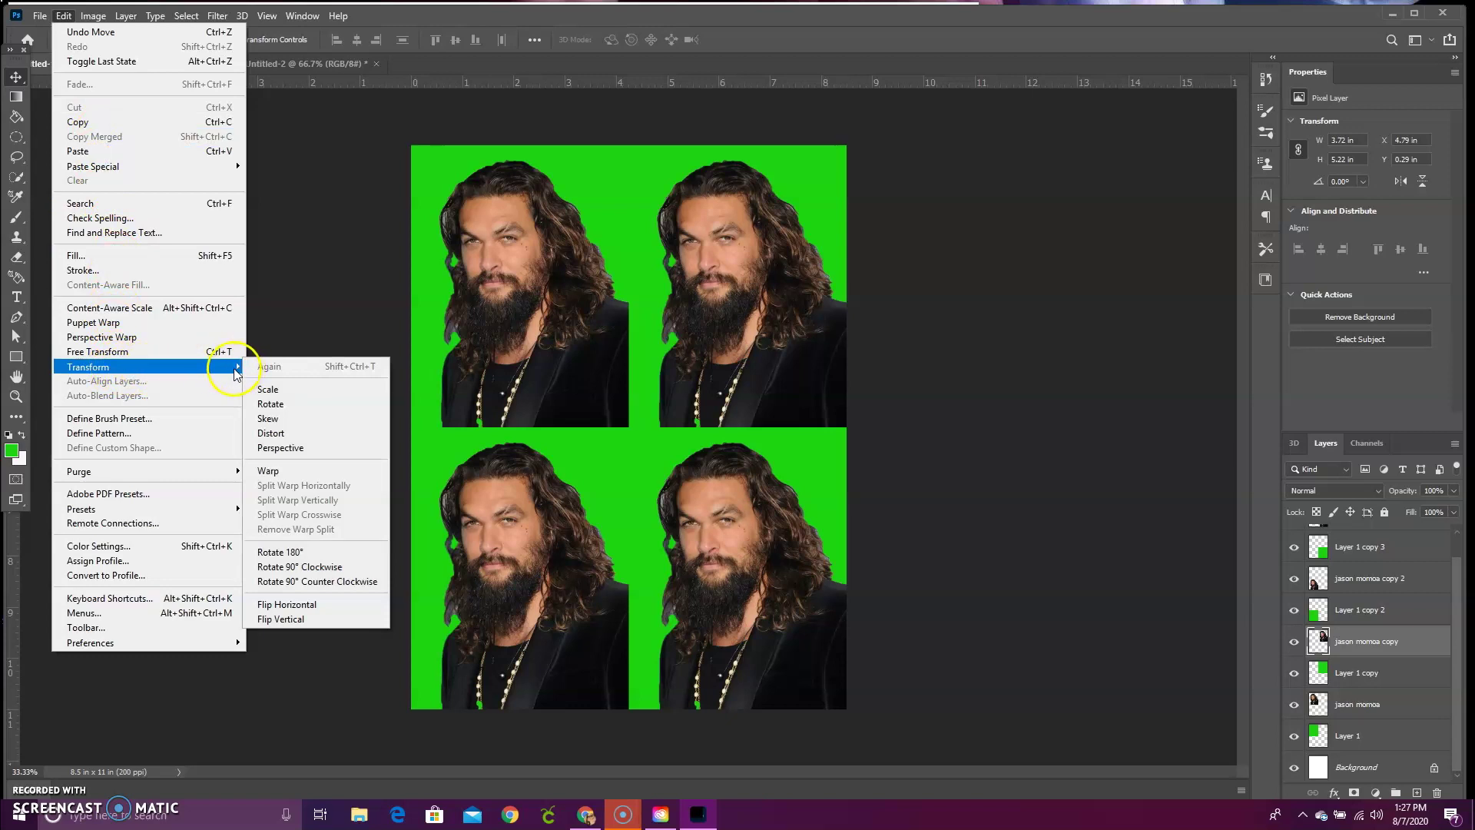
click(207, 374)
mouse_move(215, 374)
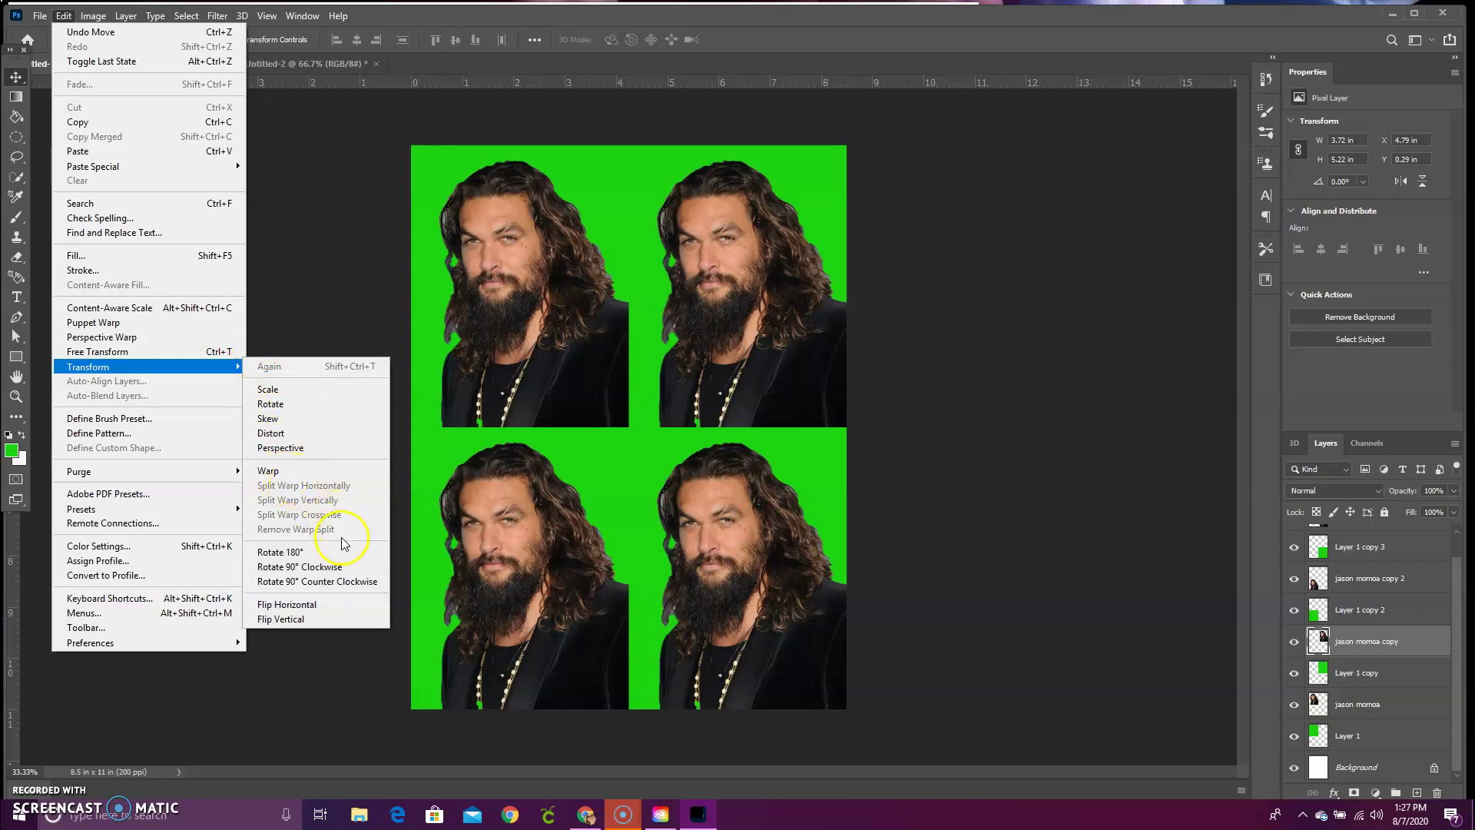
click(321, 611)
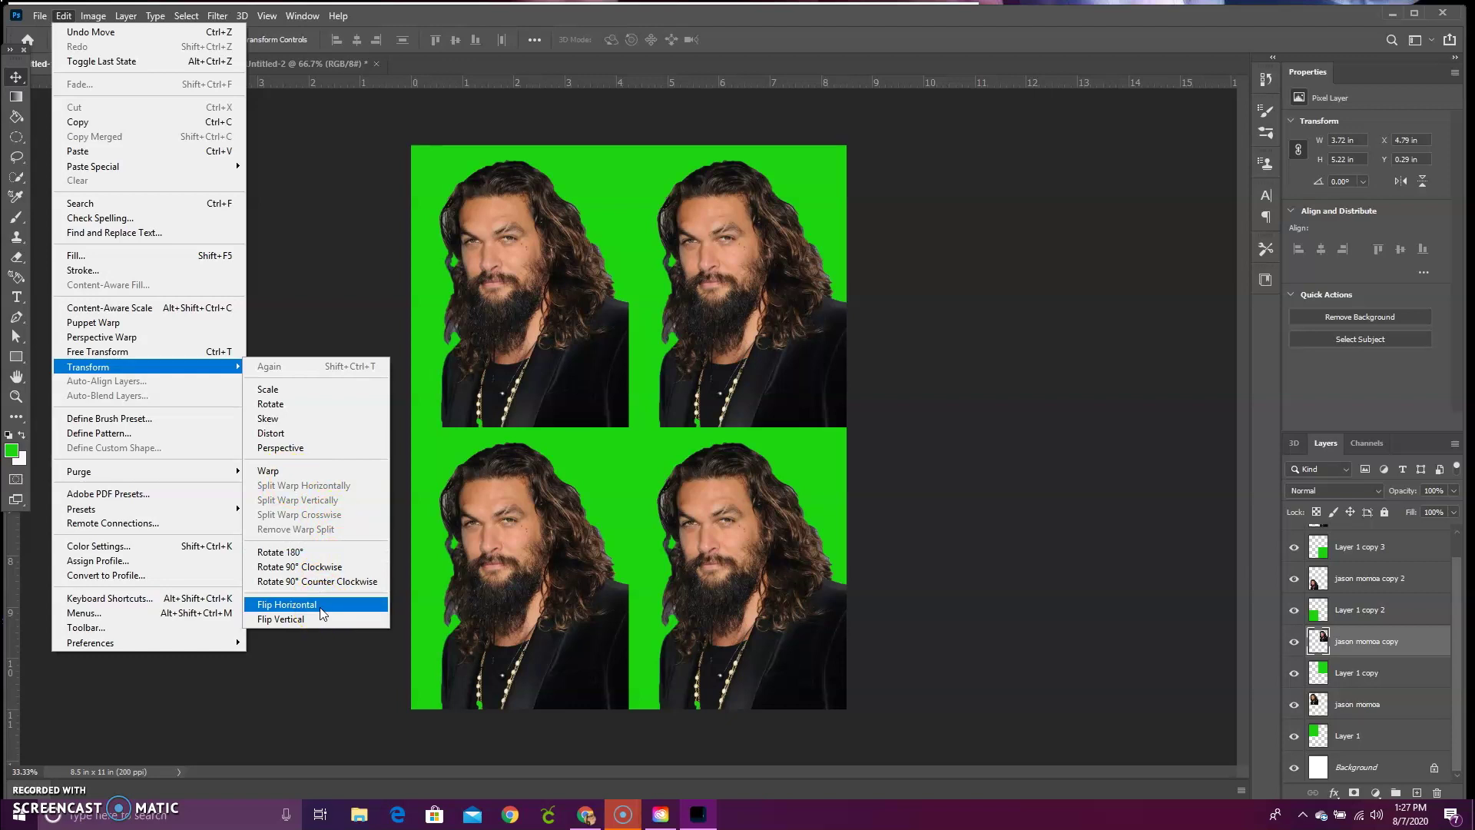
click(321, 611)
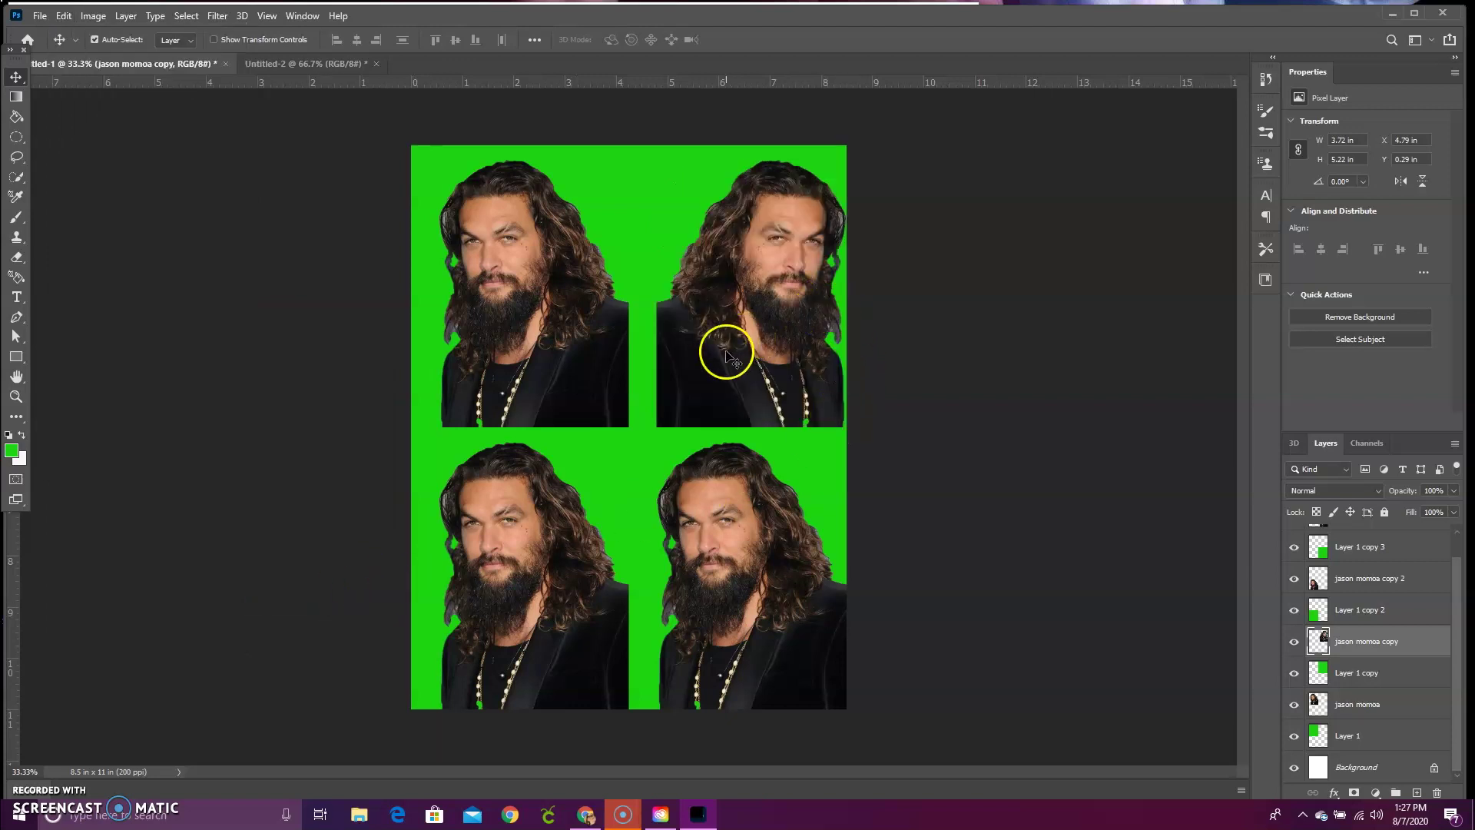
click(671, 338)
drag(670, 338, 646, 337)
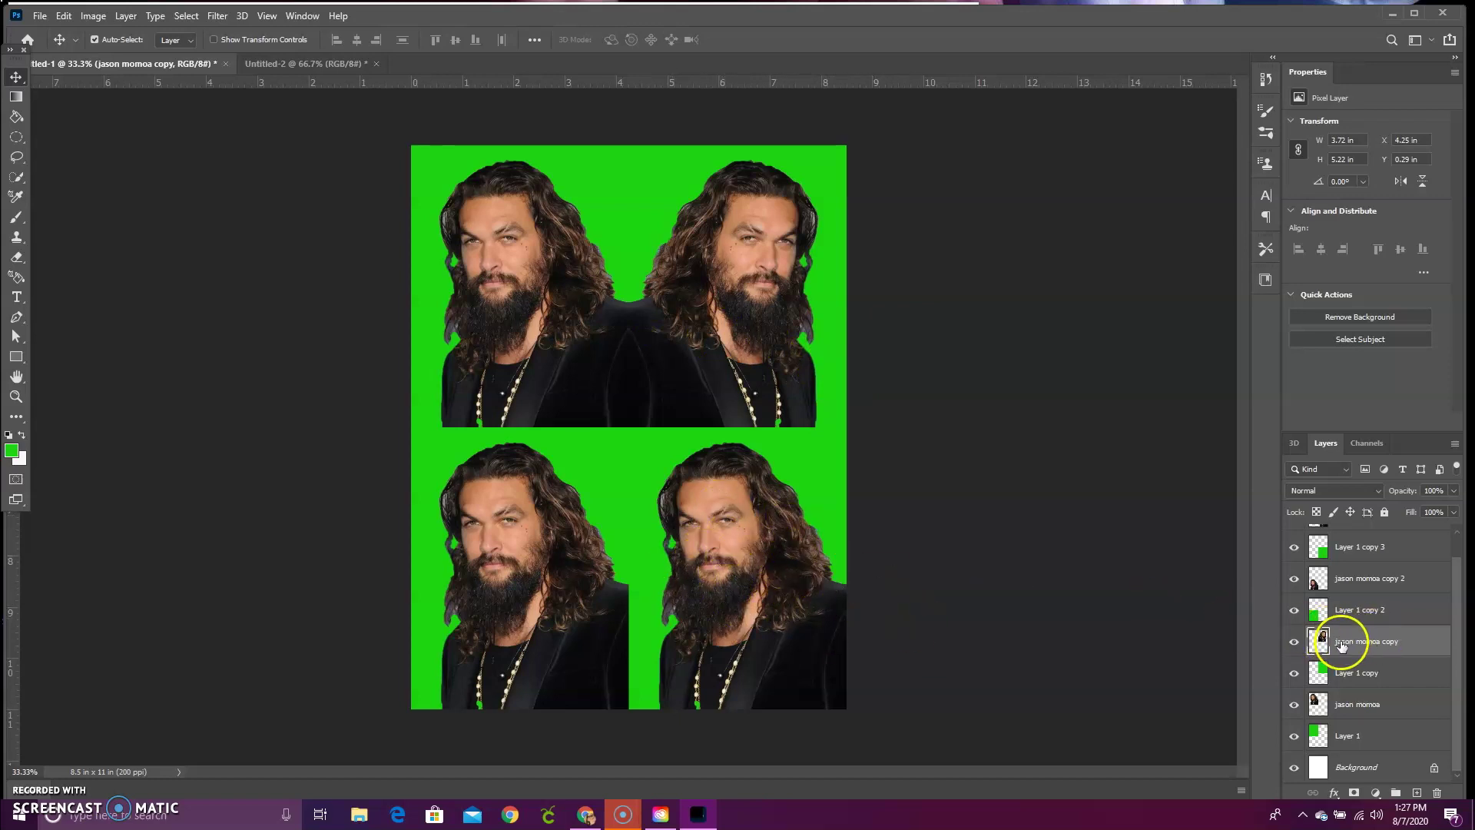
Flip the lower-right portrait horizontally, move it left against the lower-left portrait at the centre line, and deselect the layer
scroll(1322, 661, up, 1)
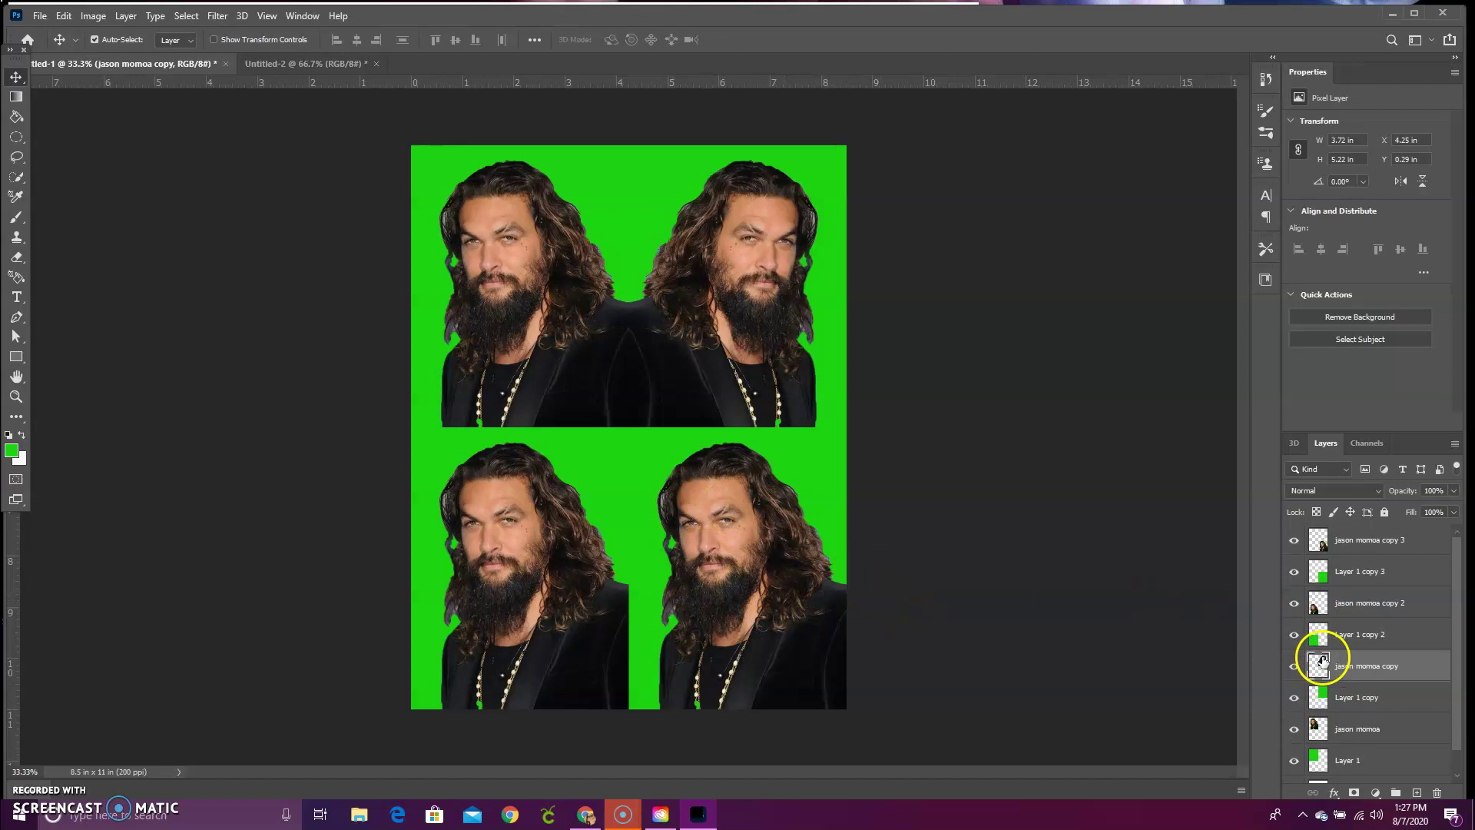
click(1408, 541)
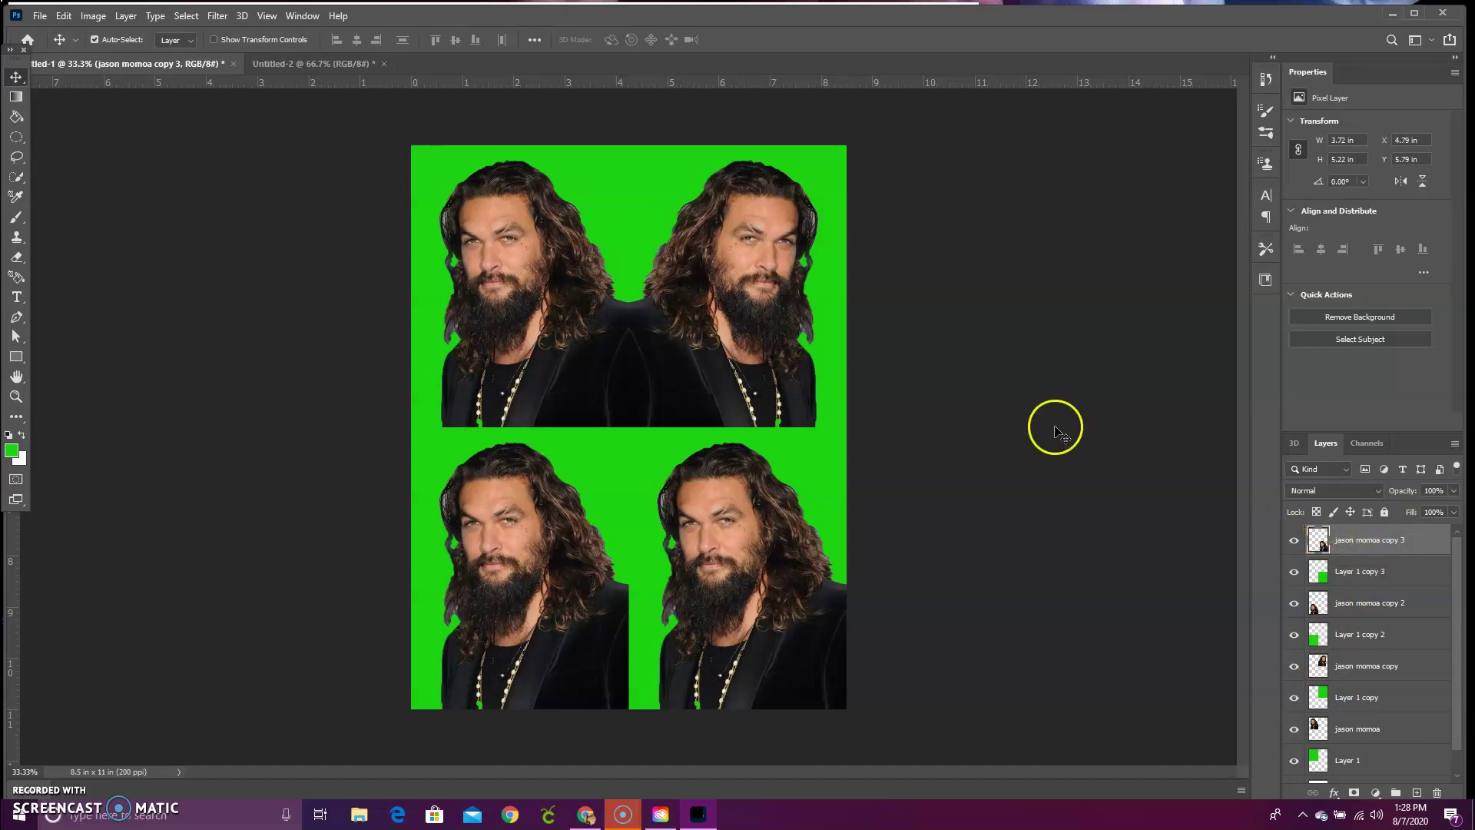
click(1360, 547)
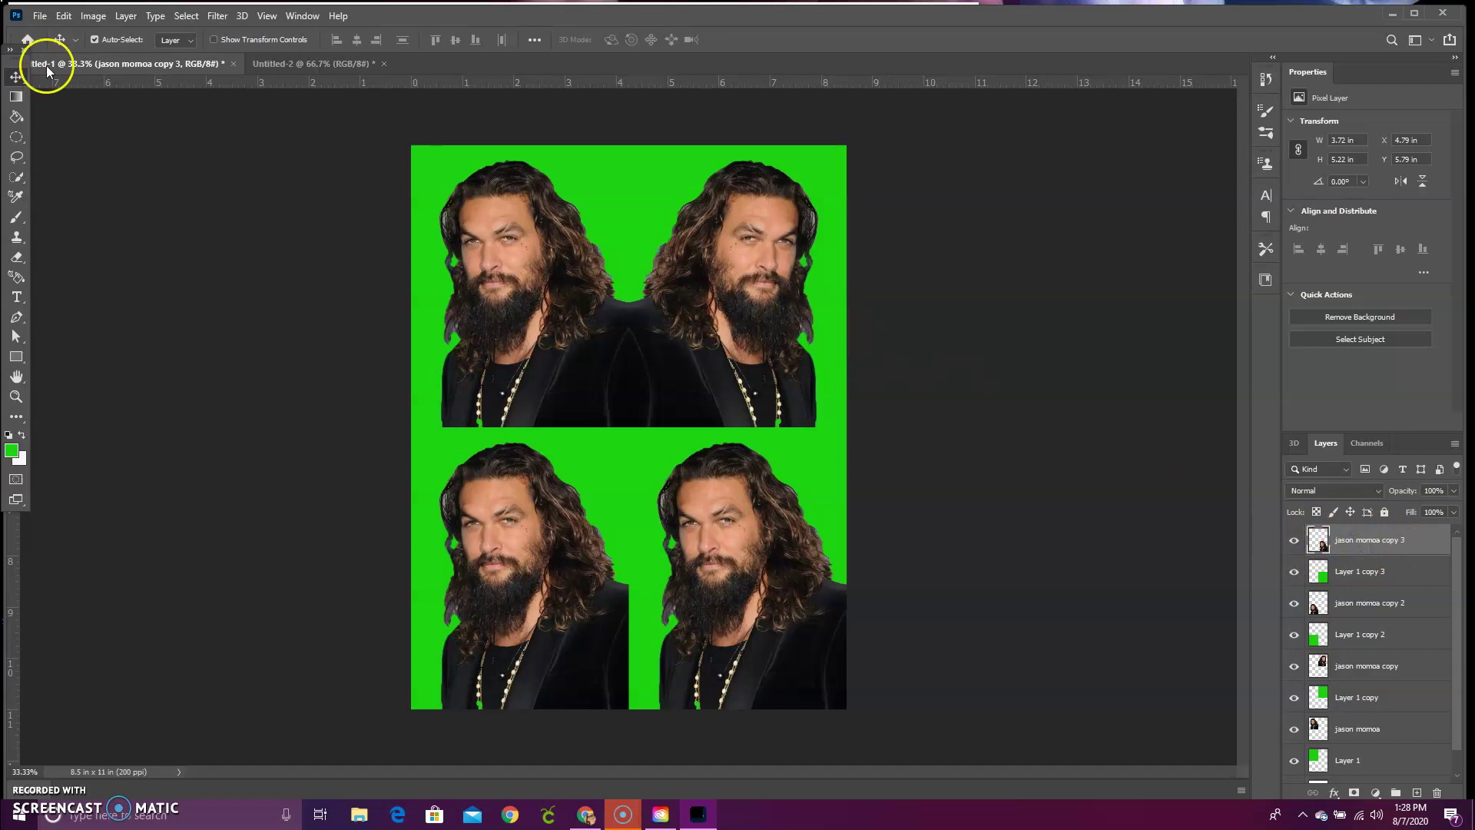
click(39, 16)
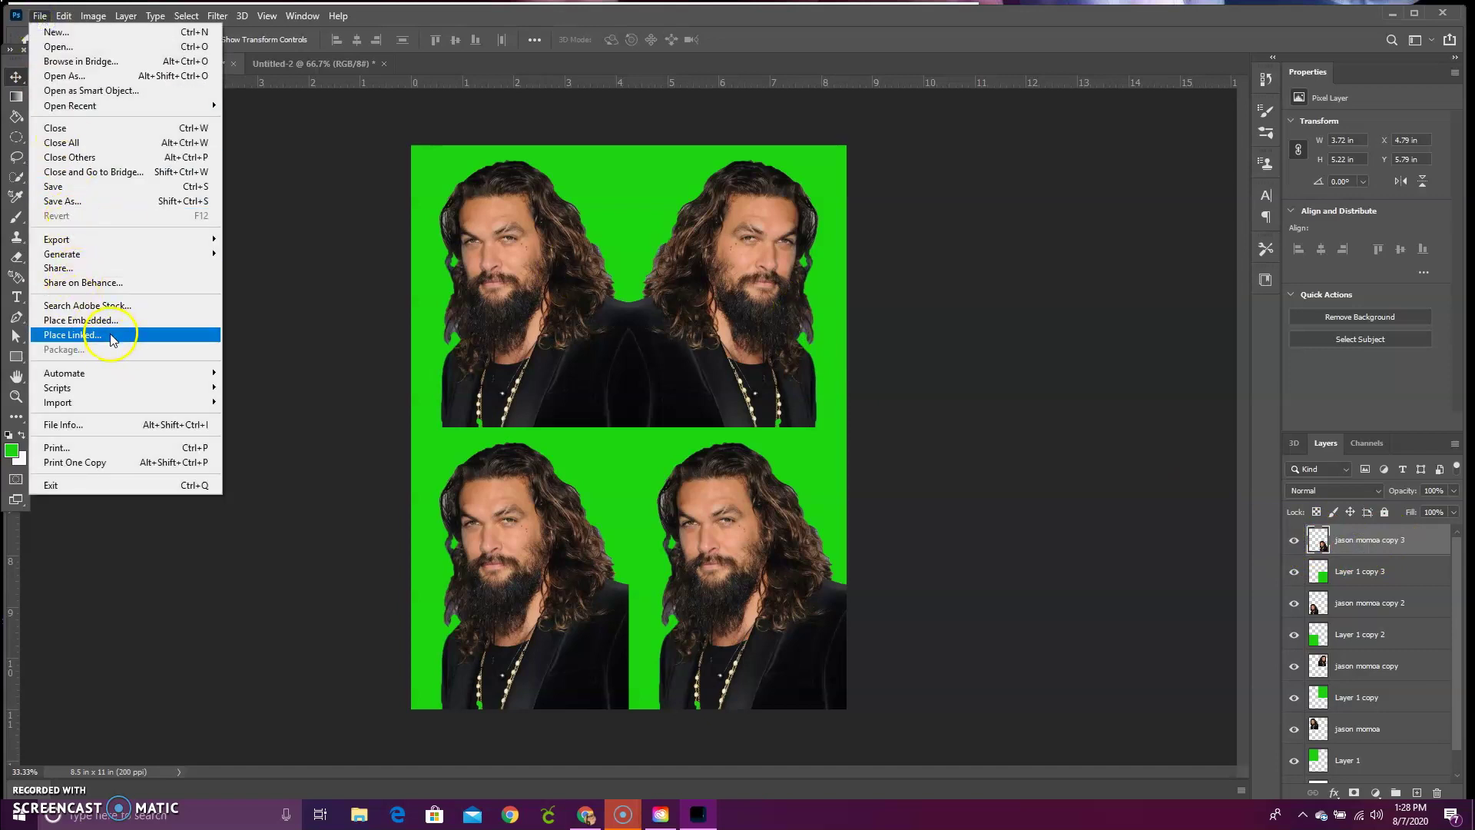
mouse_move(63, 15)
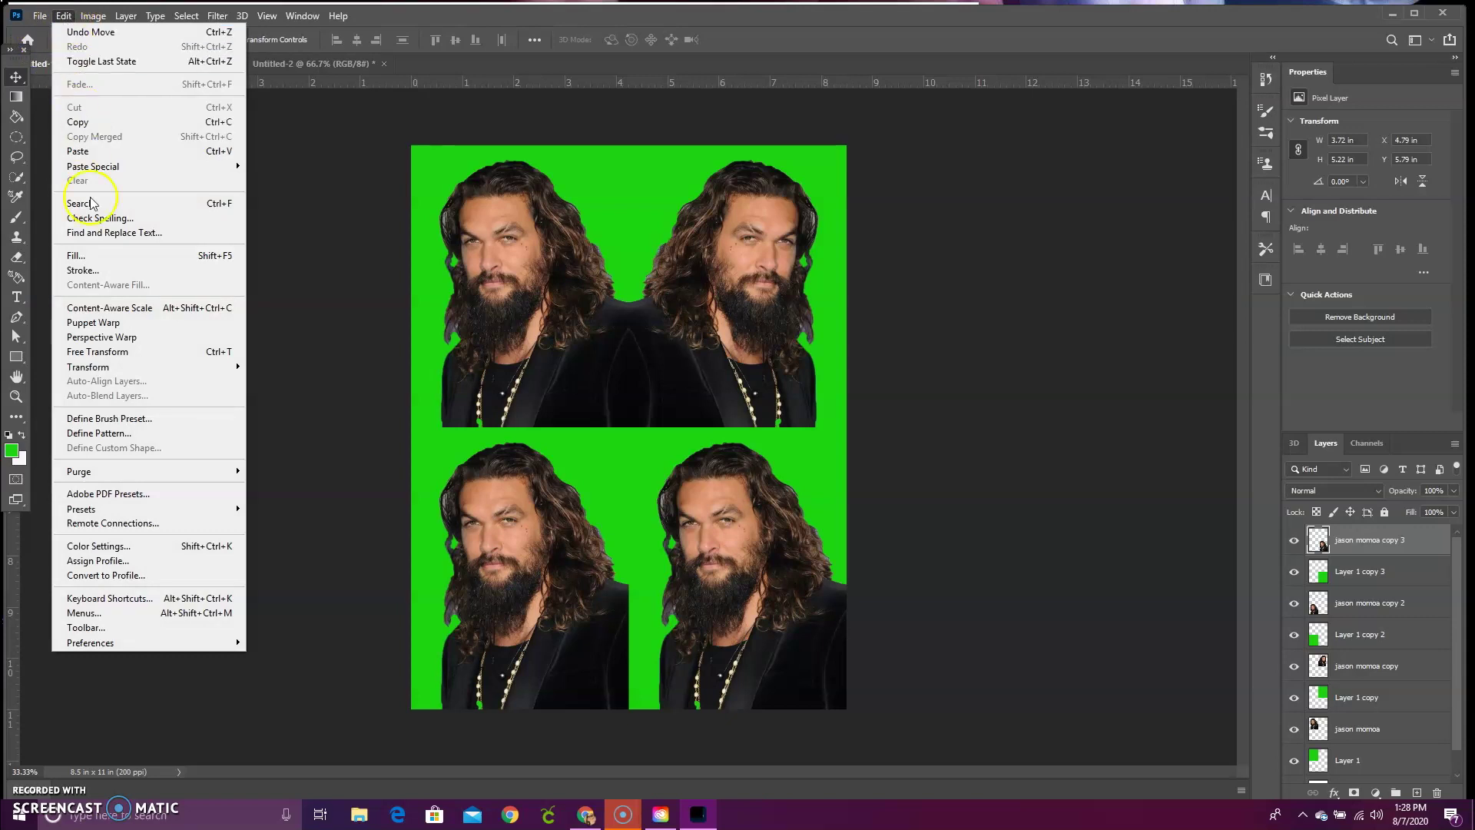
mouse_move(119, 367)
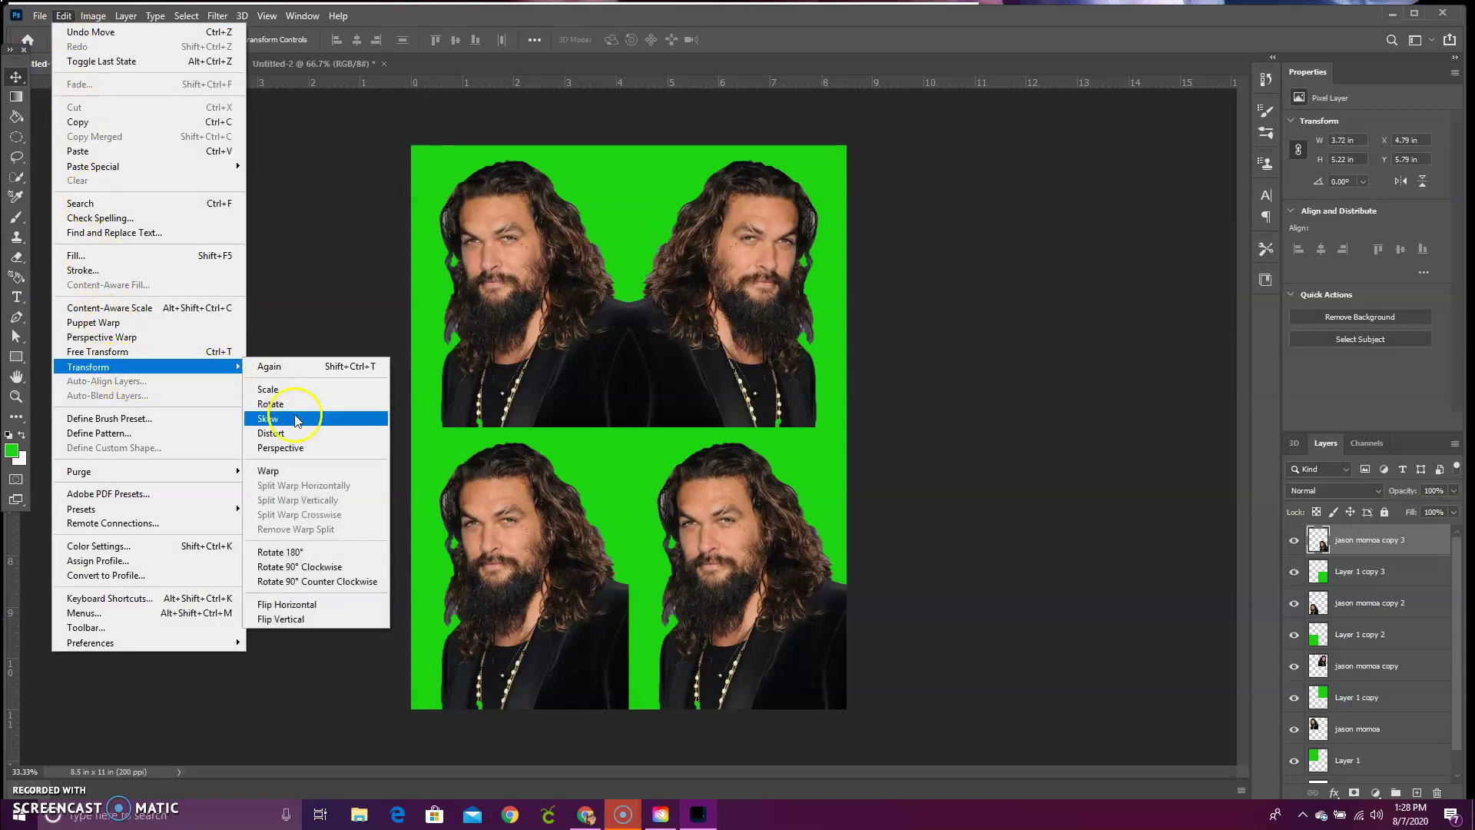
click(313, 605)
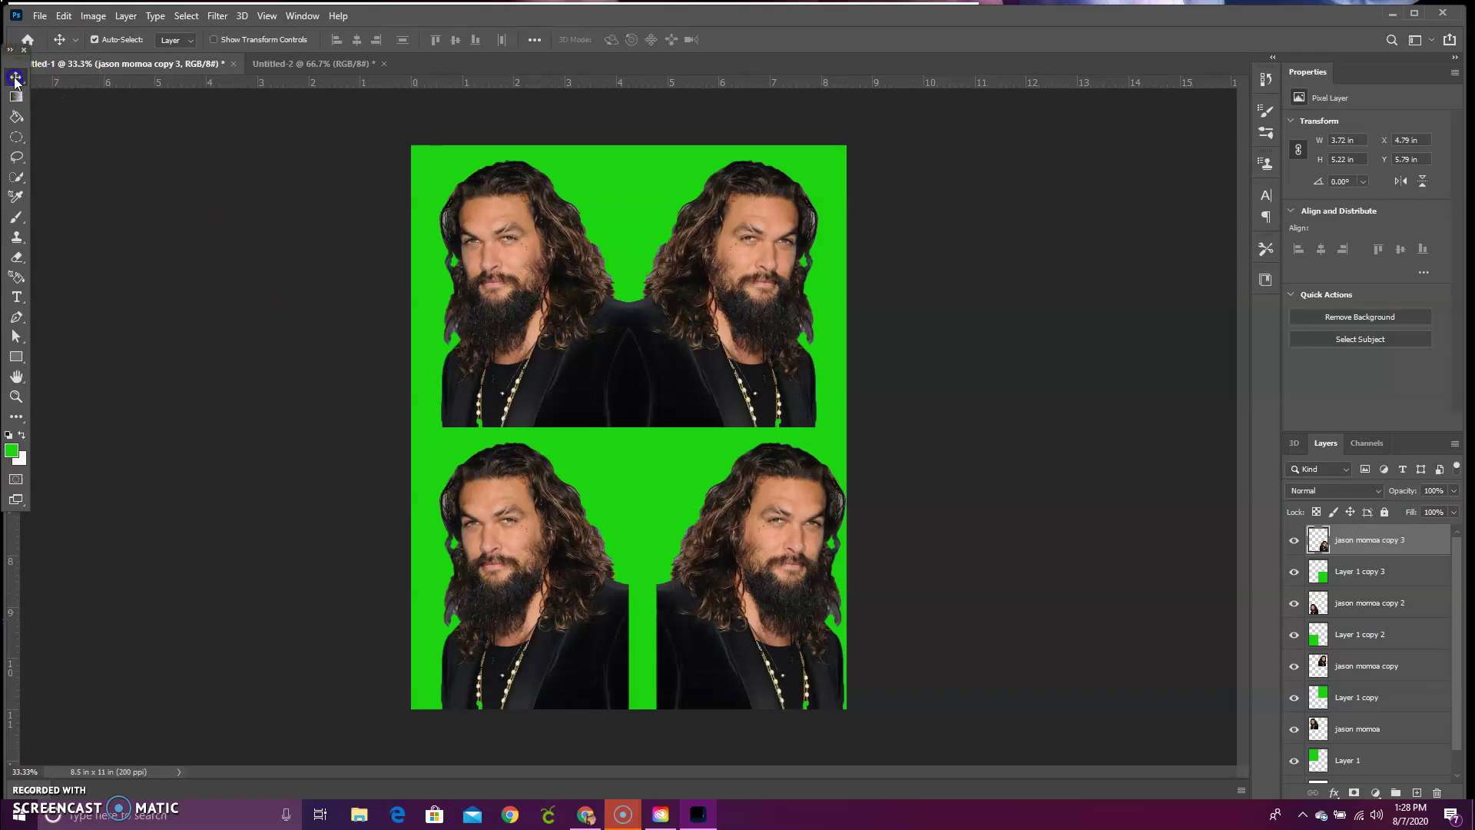
drag(668, 605, 652, 606)
click(940, 532)
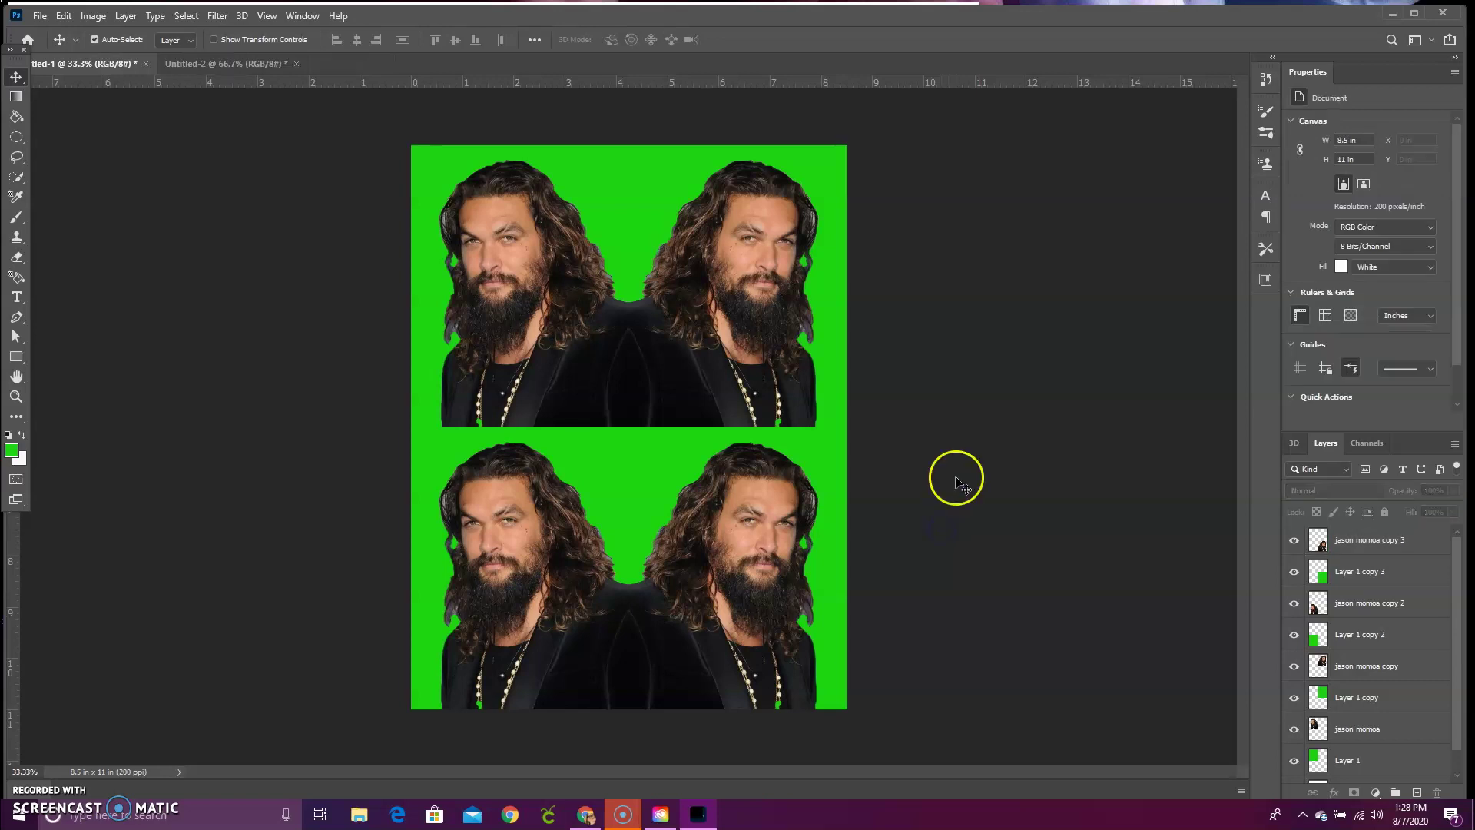
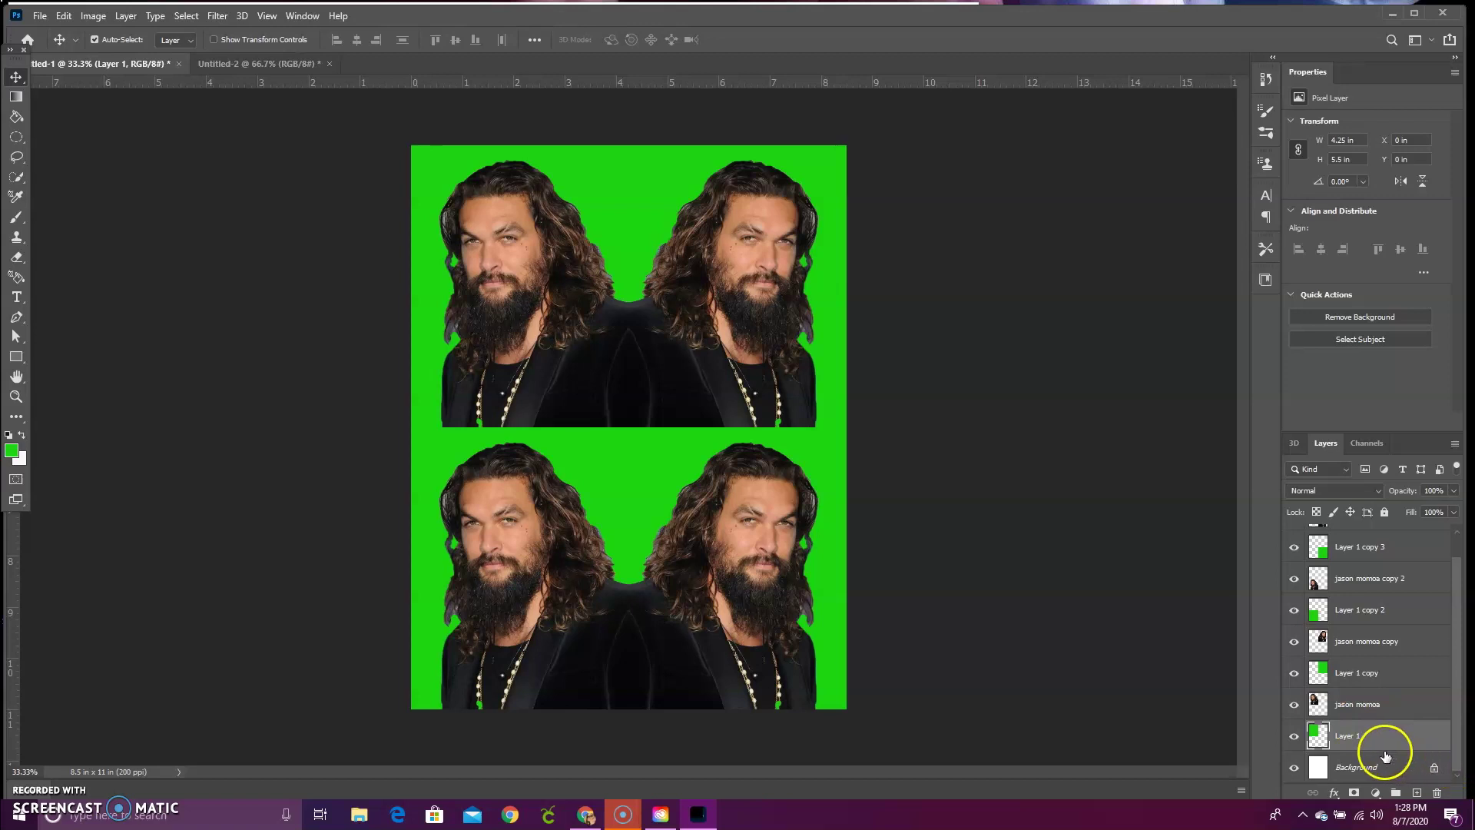
Add a Gradient Overlay to the upper-left panel's background layer, Layer 1, and set its style to Linear
double_click(1317, 732)
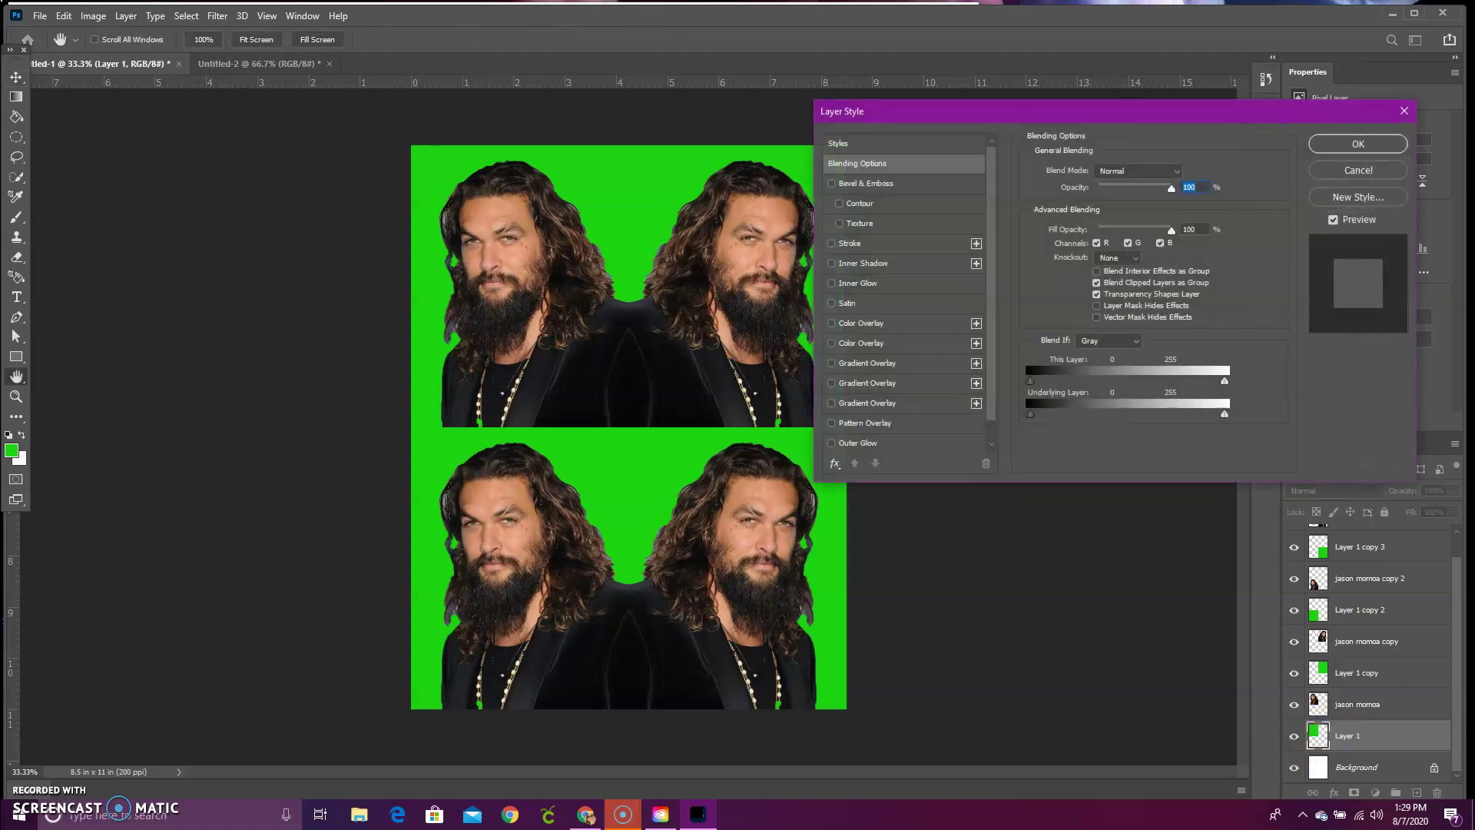
scroll(894, 270, down, 1)
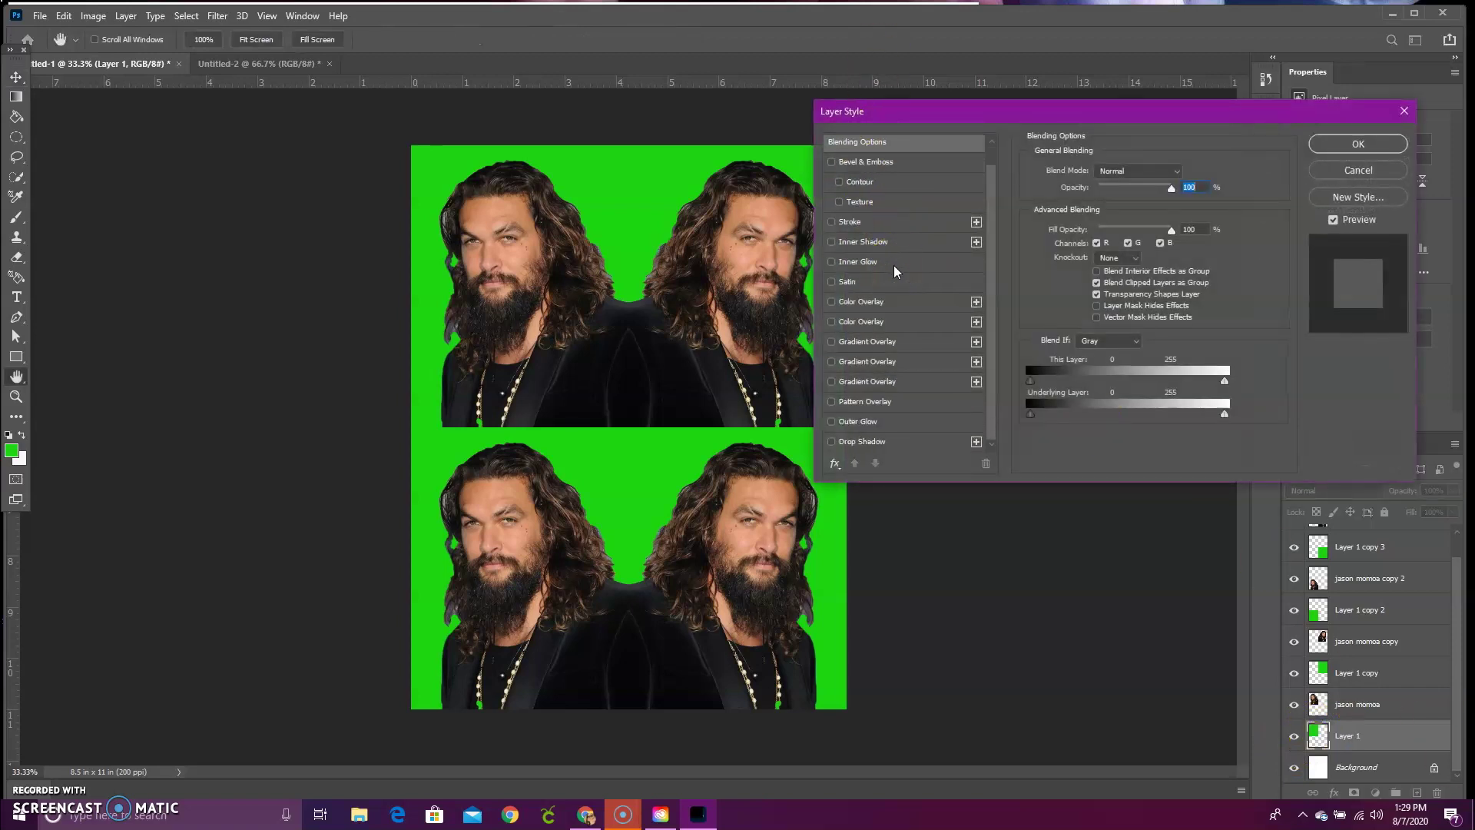
click(831, 343)
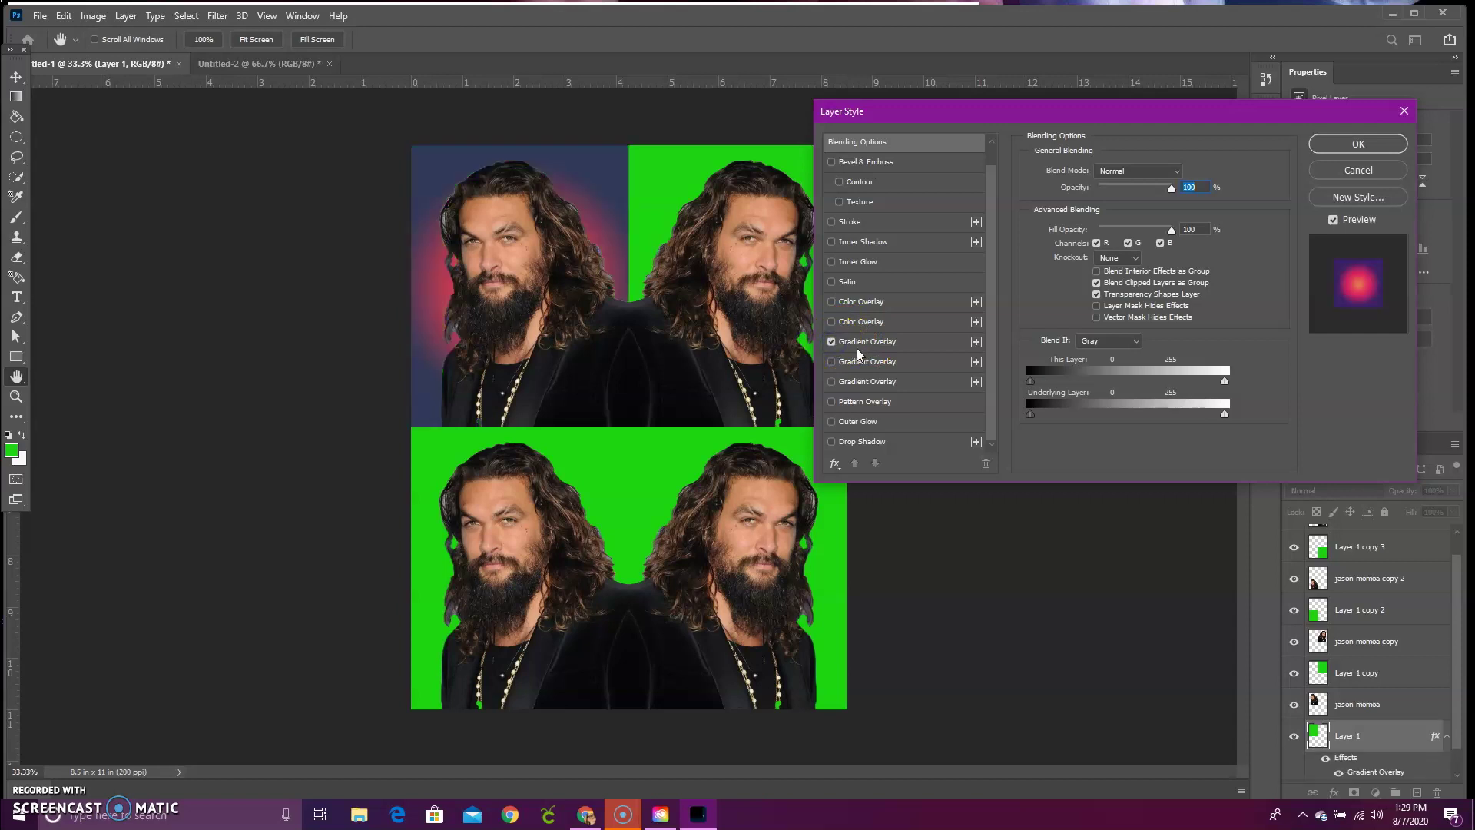
click(859, 350)
click(1167, 205)
key(Escape)
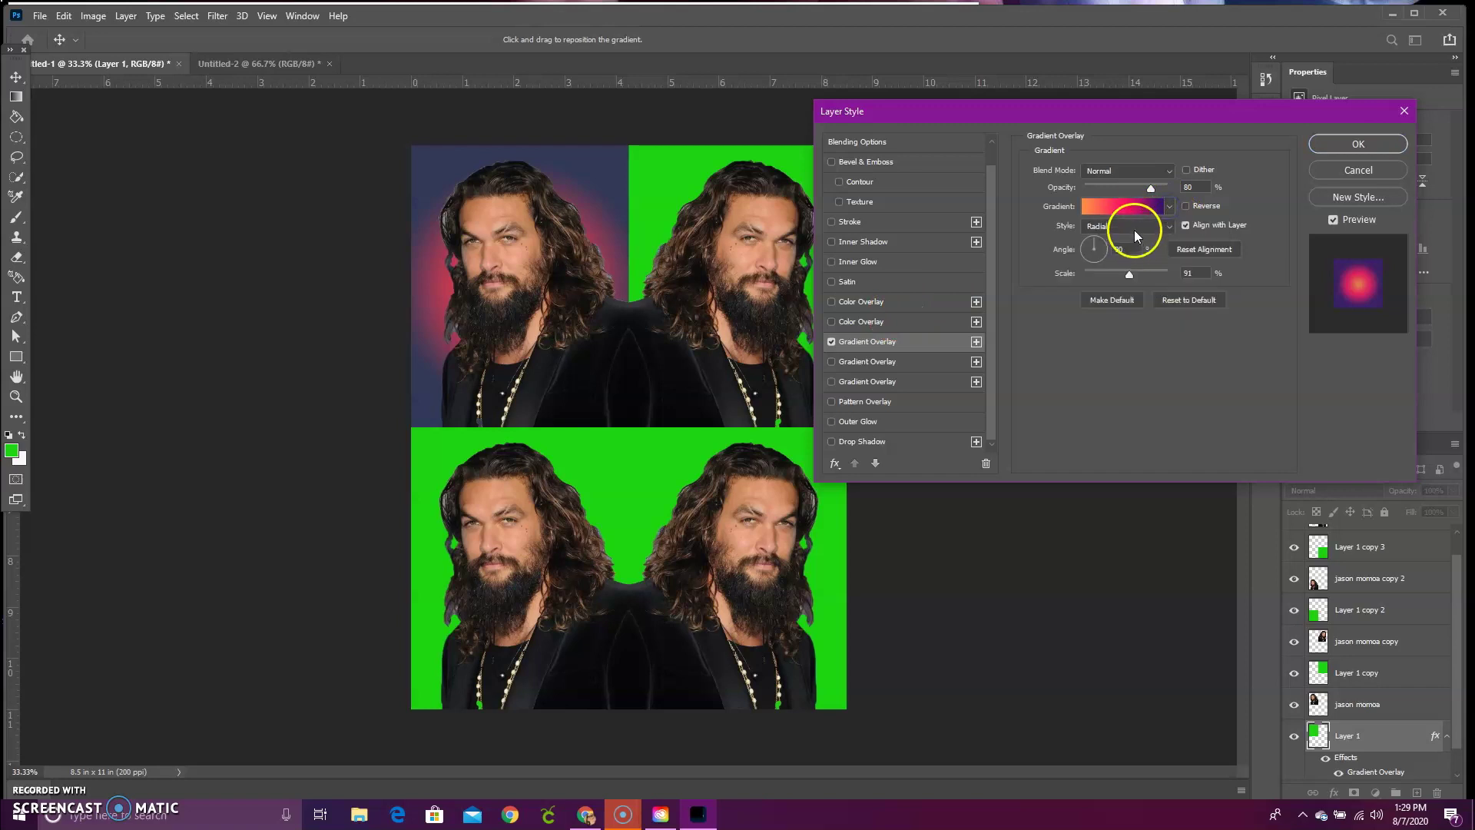
click(1135, 234)
click(1144, 243)
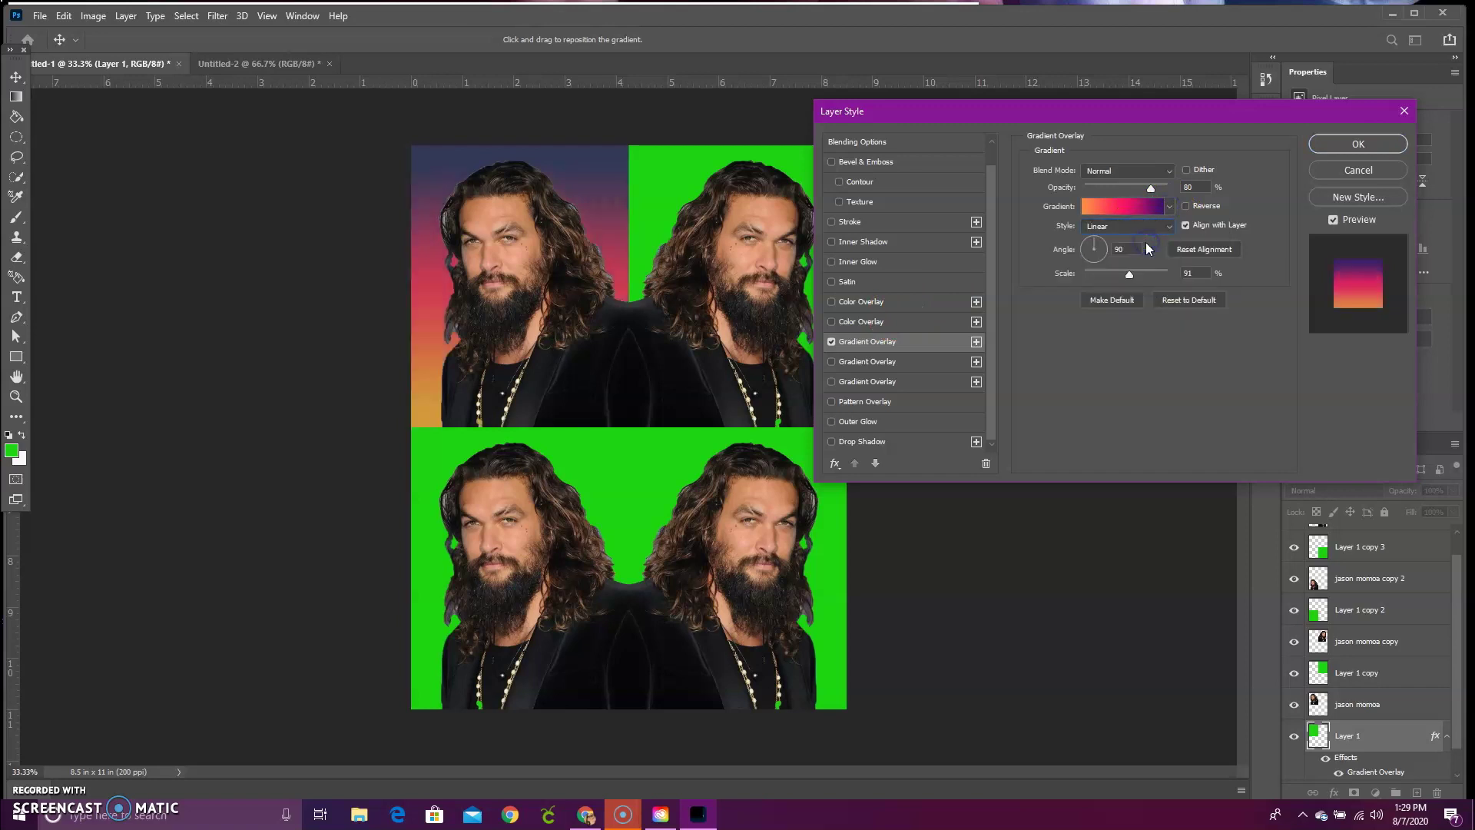
Try several light and bright blue presets from the Blues group on the upper-left background's gradient overlay
click(1172, 205)
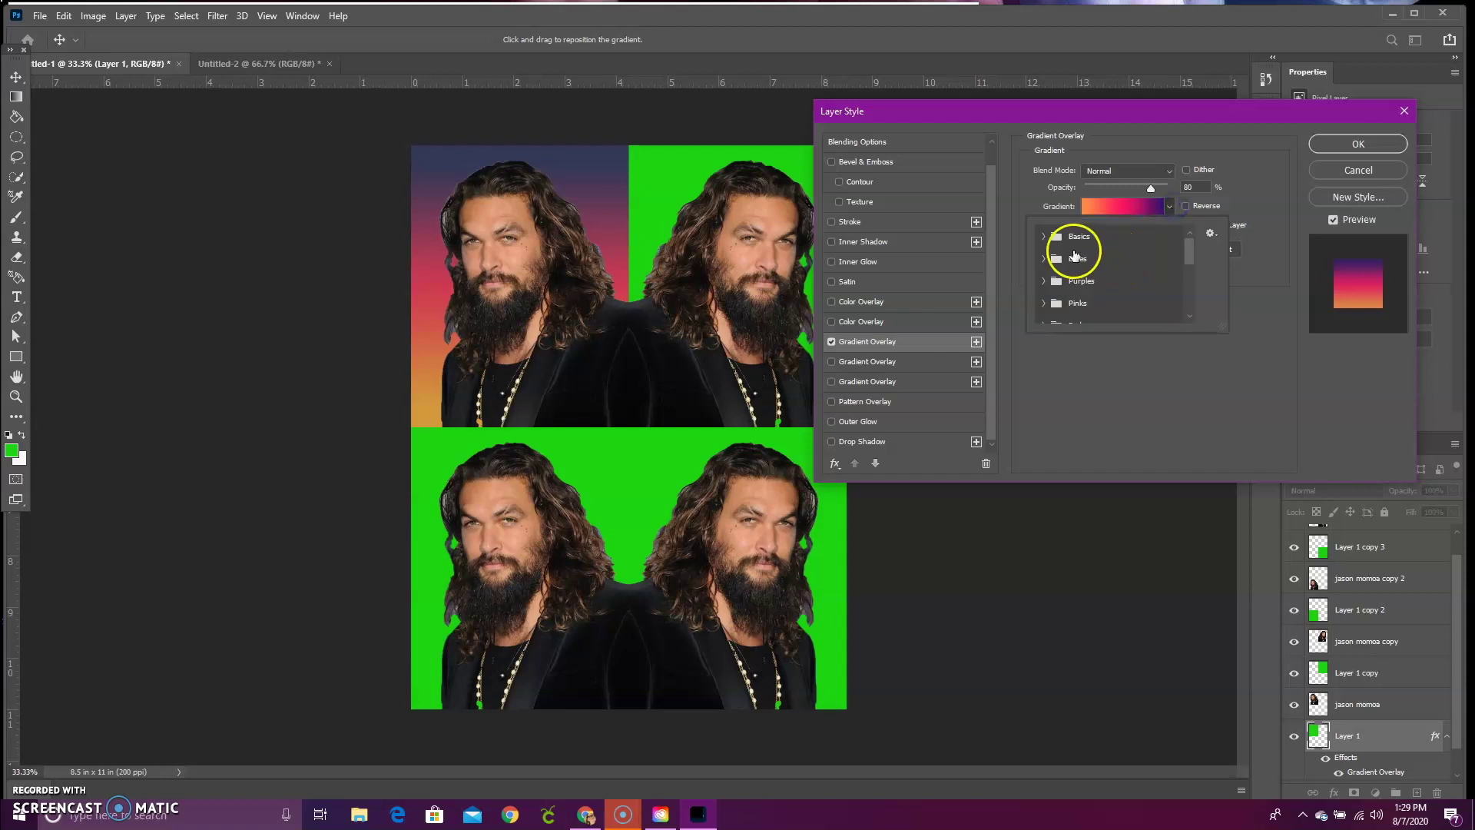
click(1047, 260)
click(1084, 300)
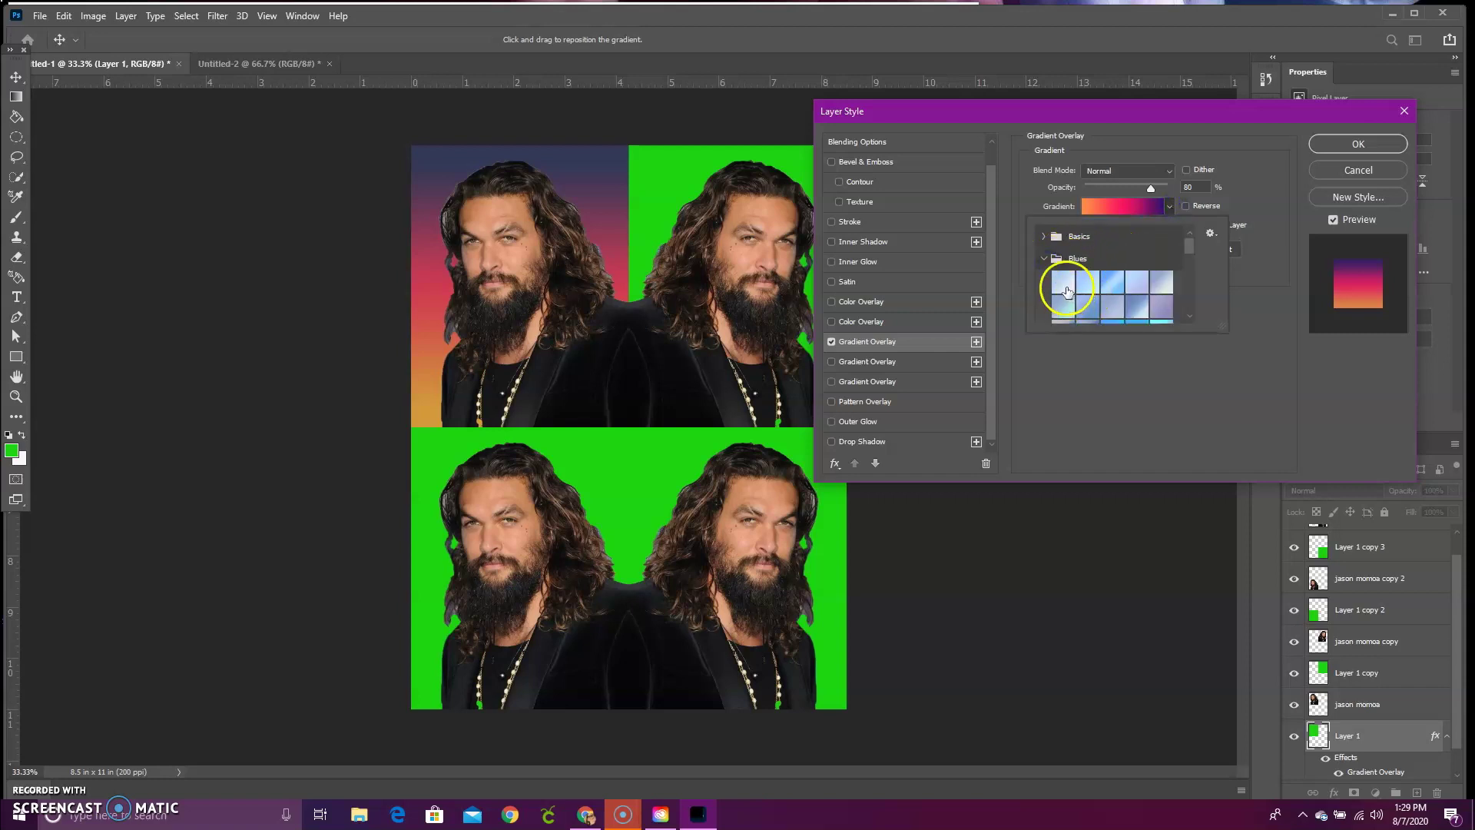
click(1118, 286)
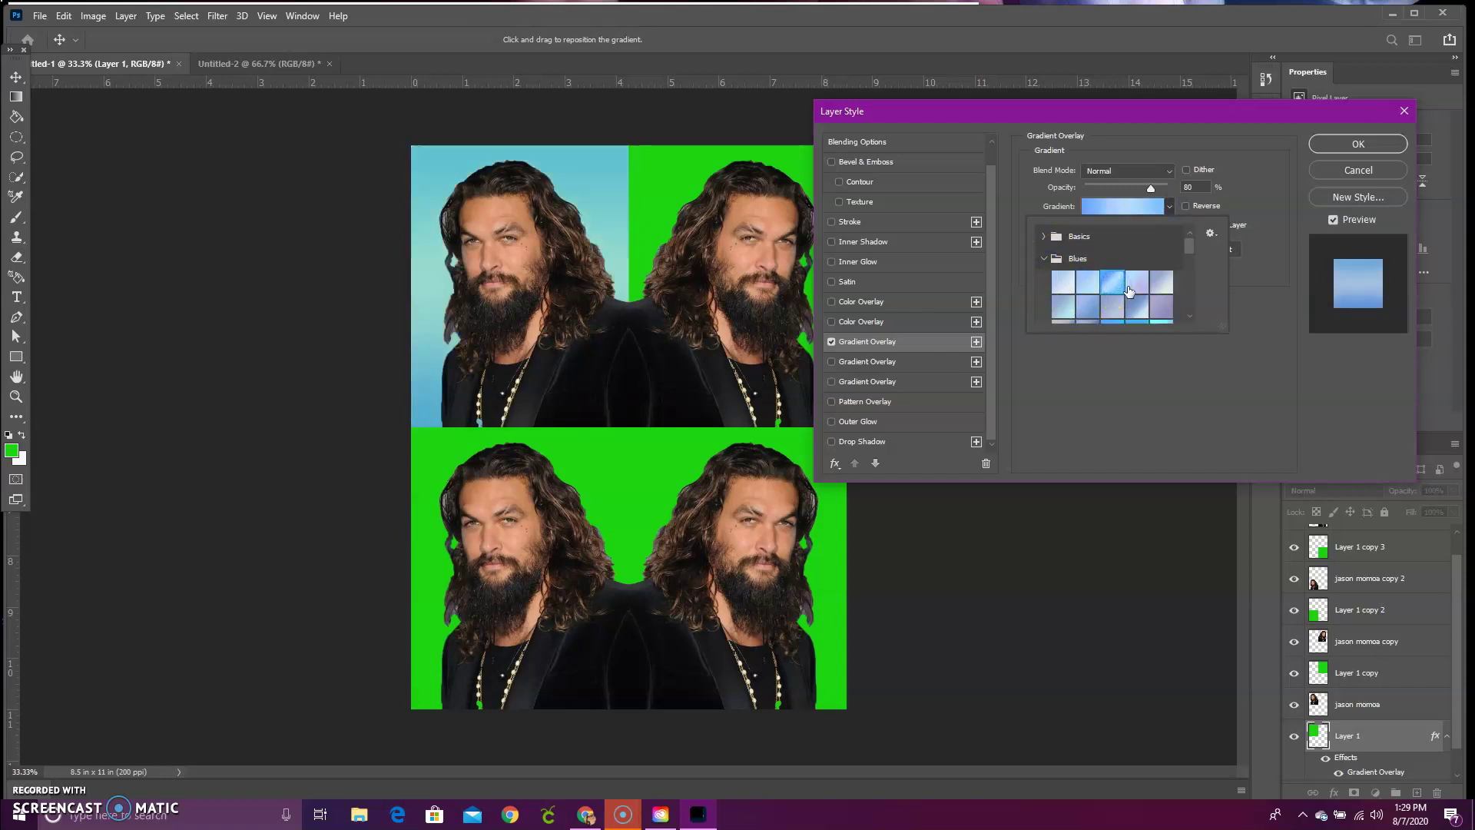
click(1136, 288)
scroll(1141, 290, down, 1)
scroll(1141, 290, down, 1)
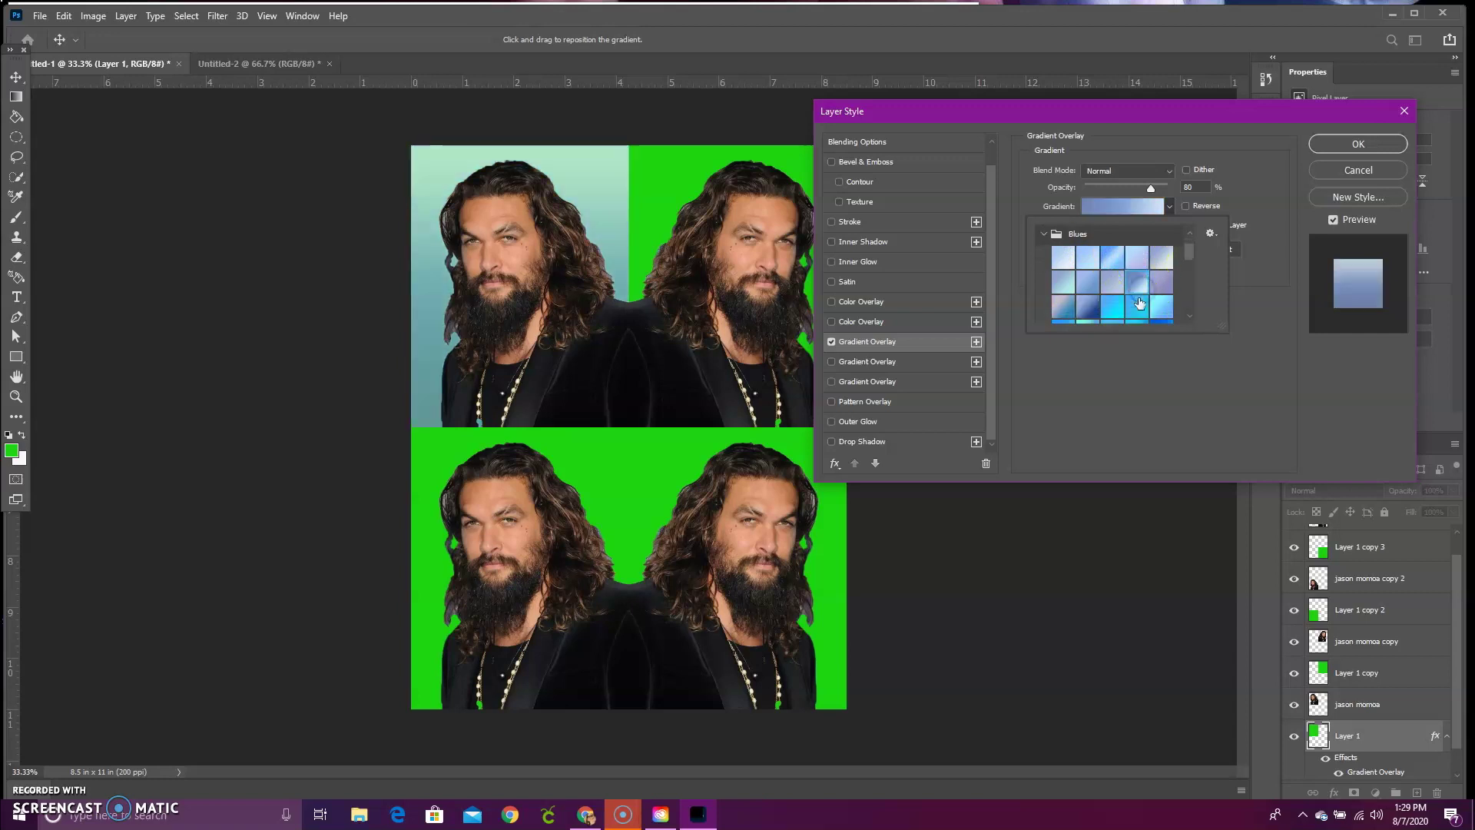
click(1137, 295)
click(1229, 432)
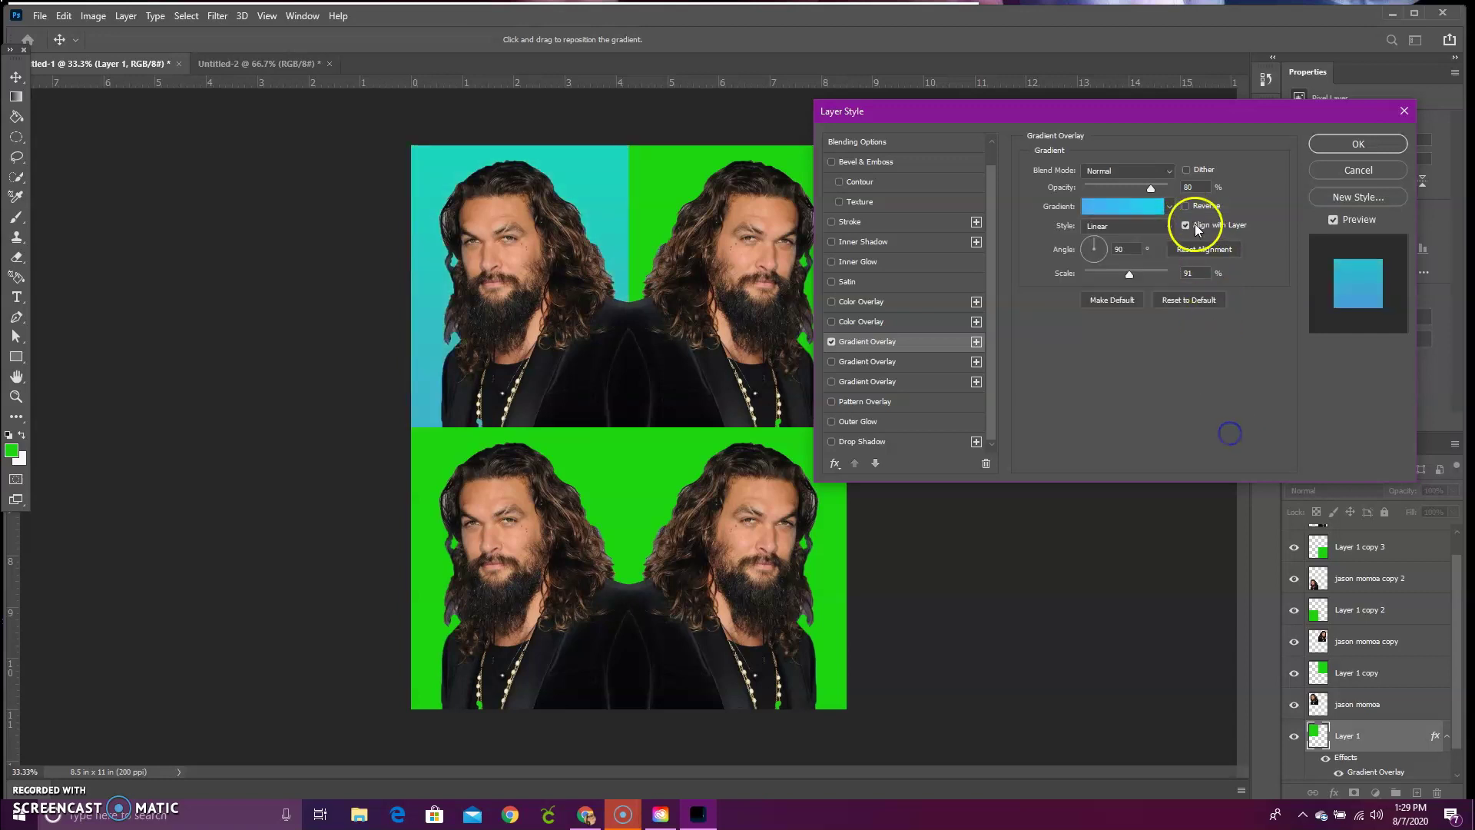
Try the black-to-white and green-to-white presets from the Basics group on the upper-left background's gradient overlay
click(1170, 207)
scroll(1054, 275, up, 3)
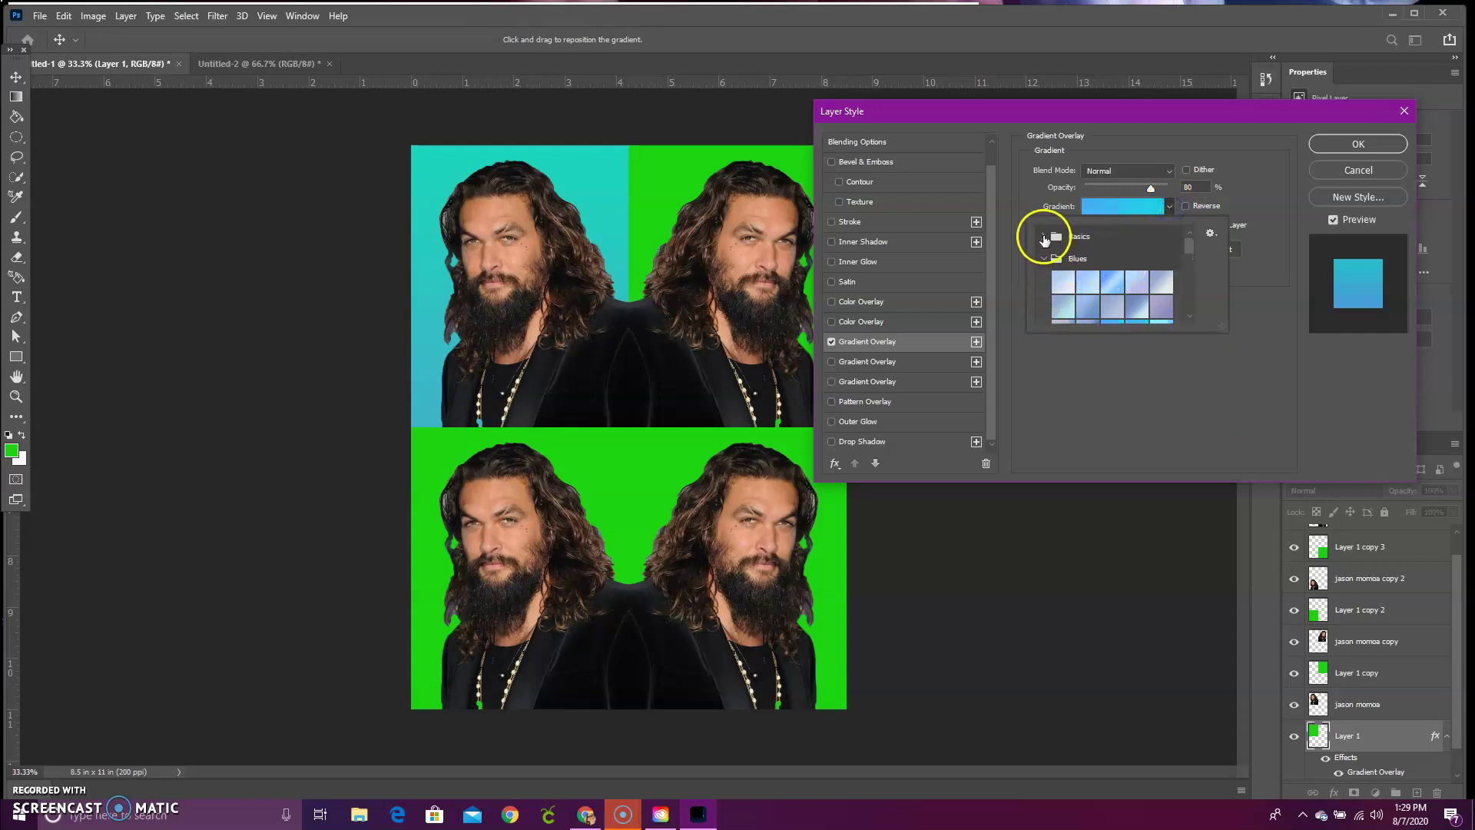
click(1044, 236)
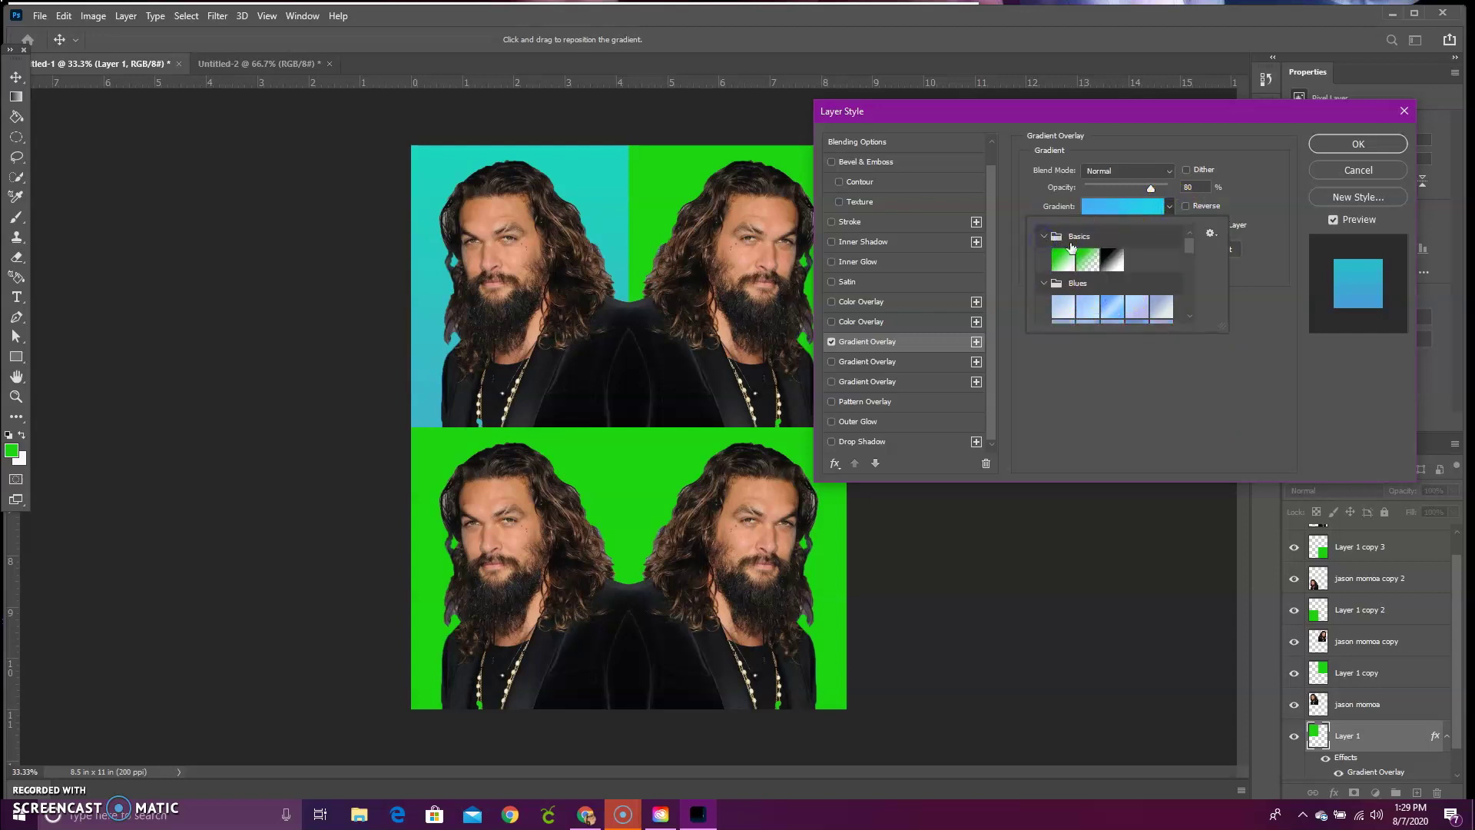
click(1111, 261)
click(1063, 264)
click(1063, 266)
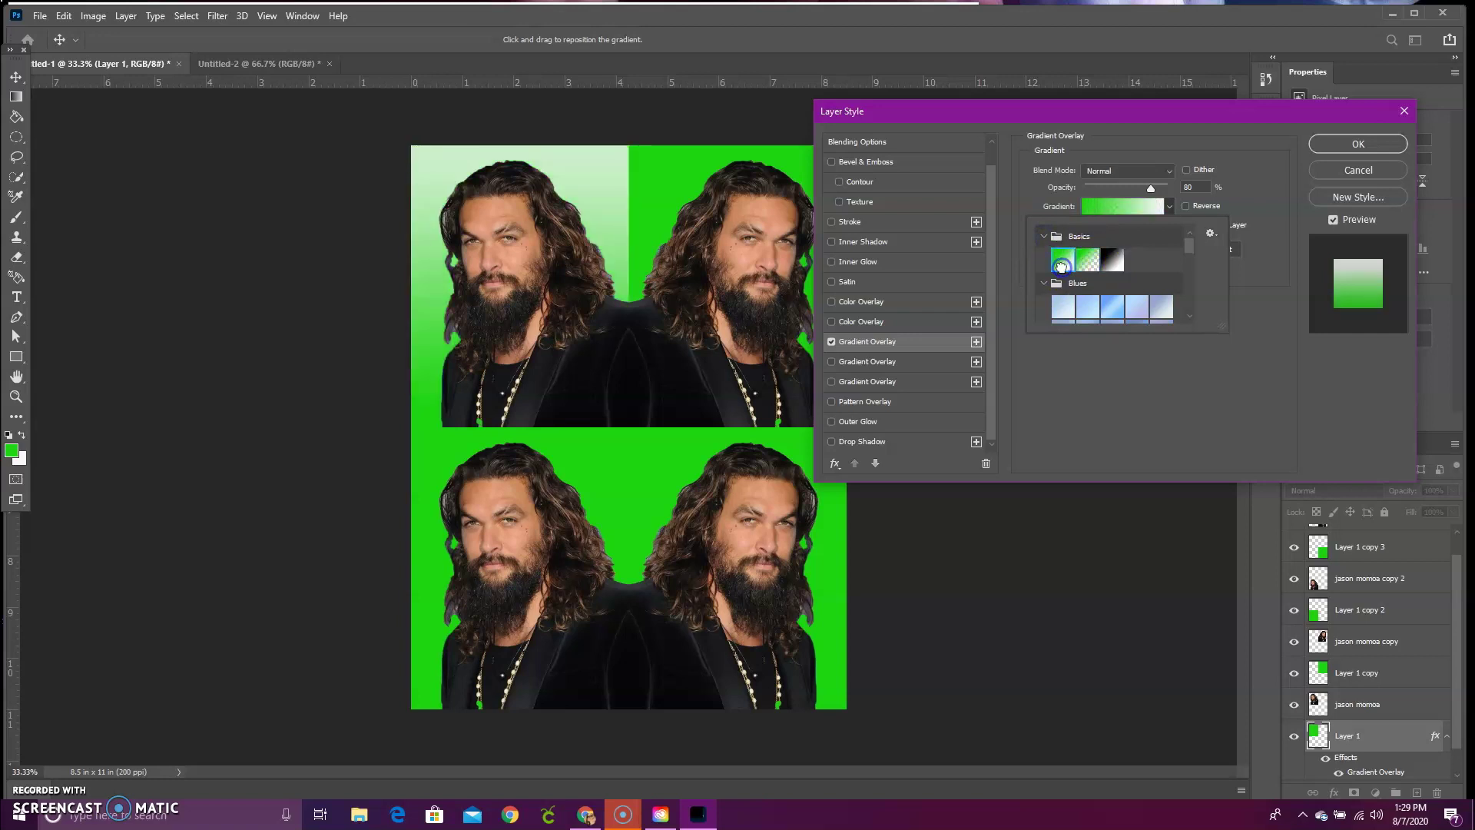
Compare more presets in the Blues group and apply the purple-to-blue Blue_24 gradient to the upper-left background's overlay
scroll(1083, 261, down, 3)
scroll(1085, 253, down, 2)
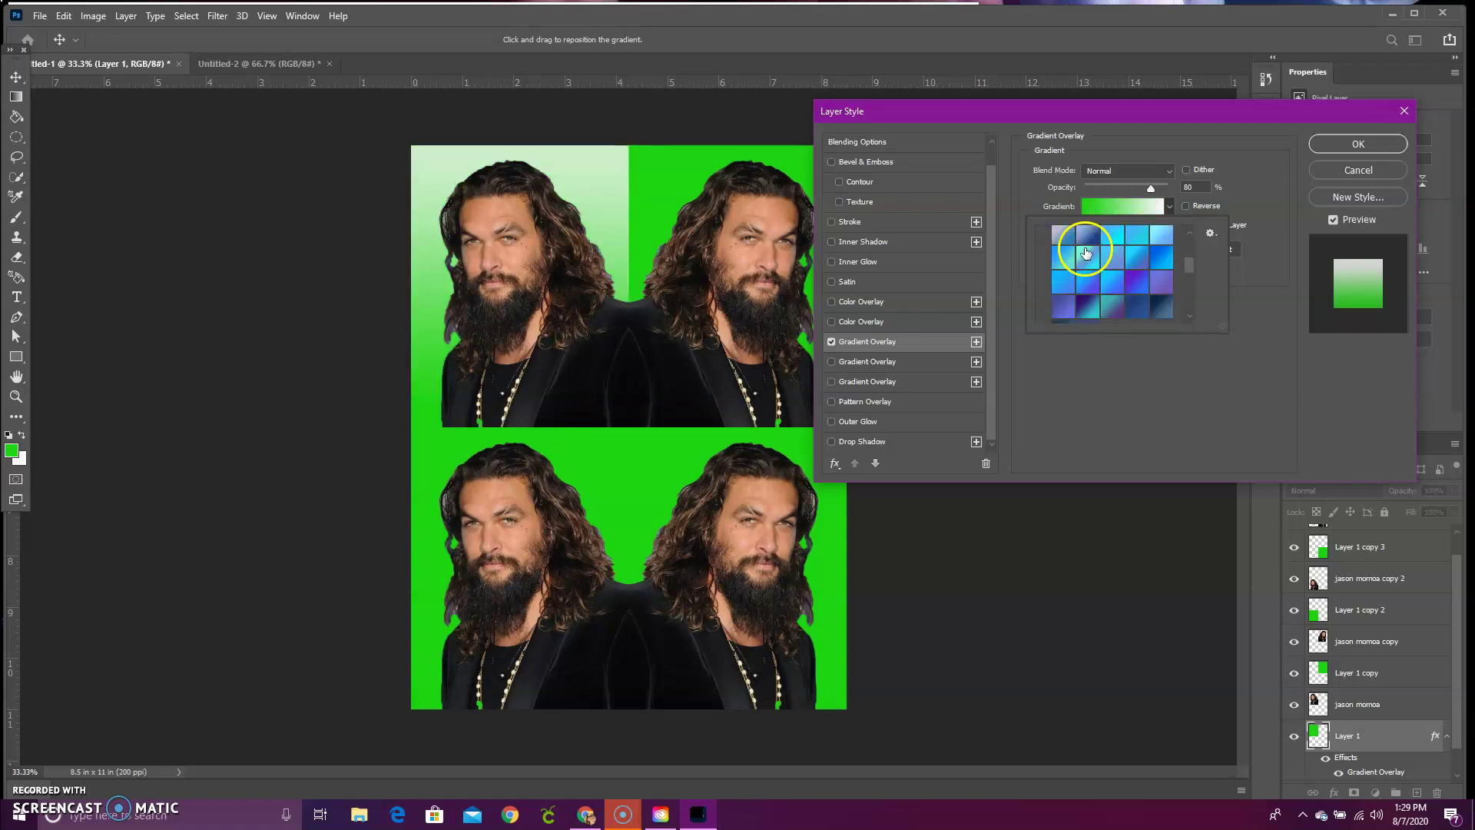
click(1085, 260)
scroll(1091, 268, down, 3)
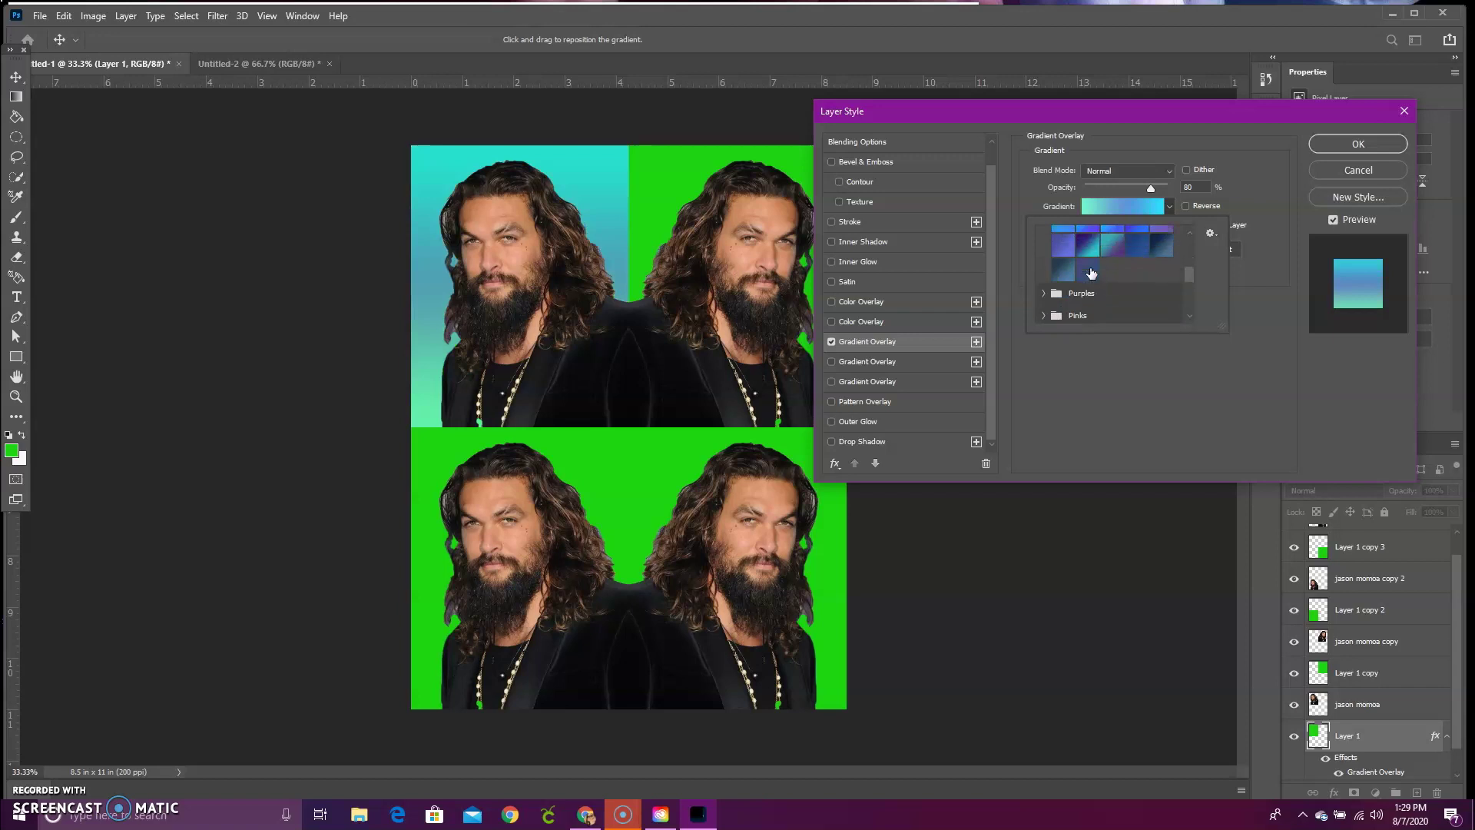
click(1087, 236)
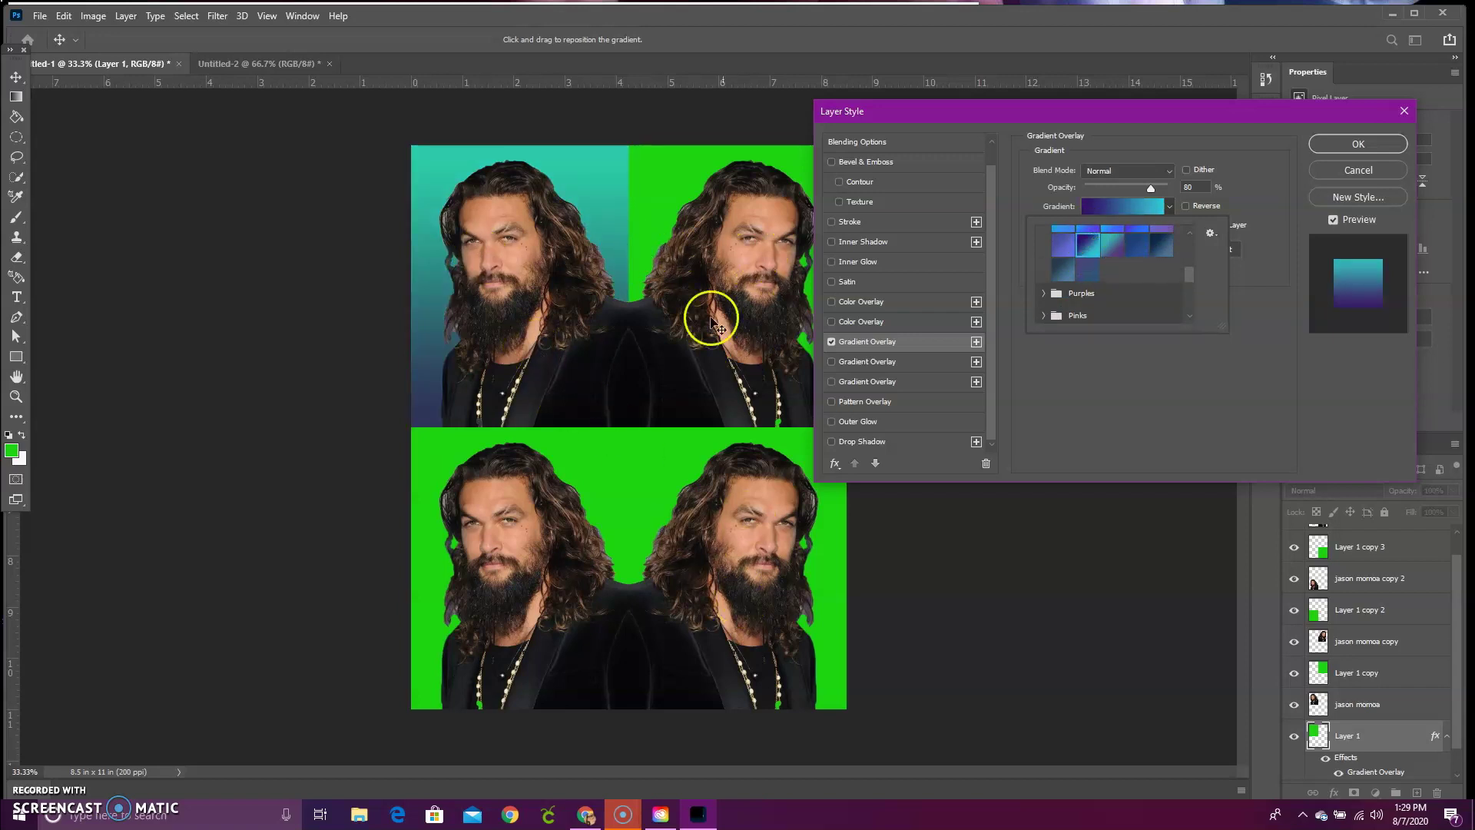
click(1111, 246)
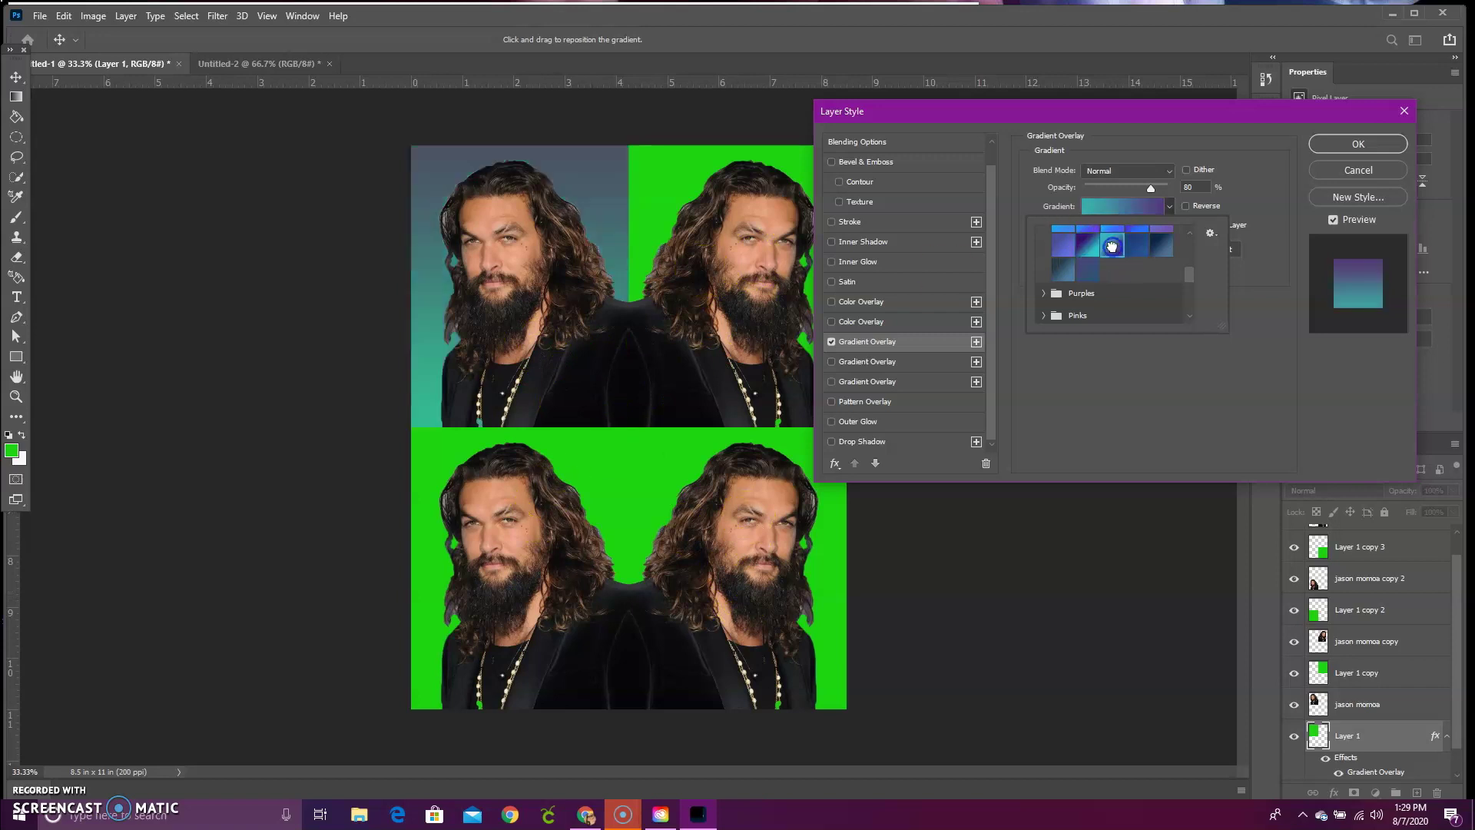
click(1130, 241)
click(1154, 247)
click(1138, 236)
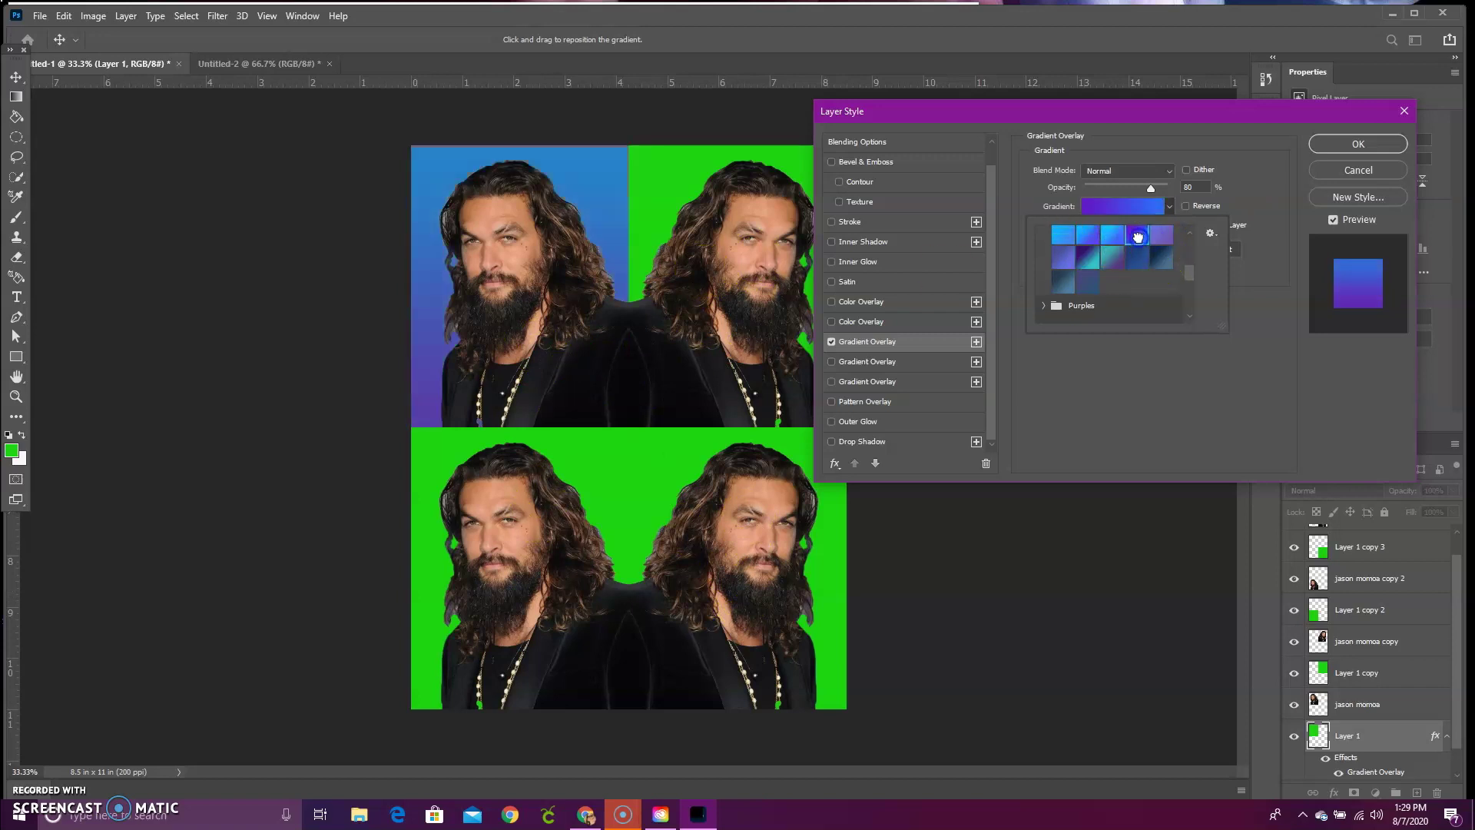
Try the Radial style on the upper-left background's purple-to-blue gradient overlay
click(1098, 206)
click(1269, 74)
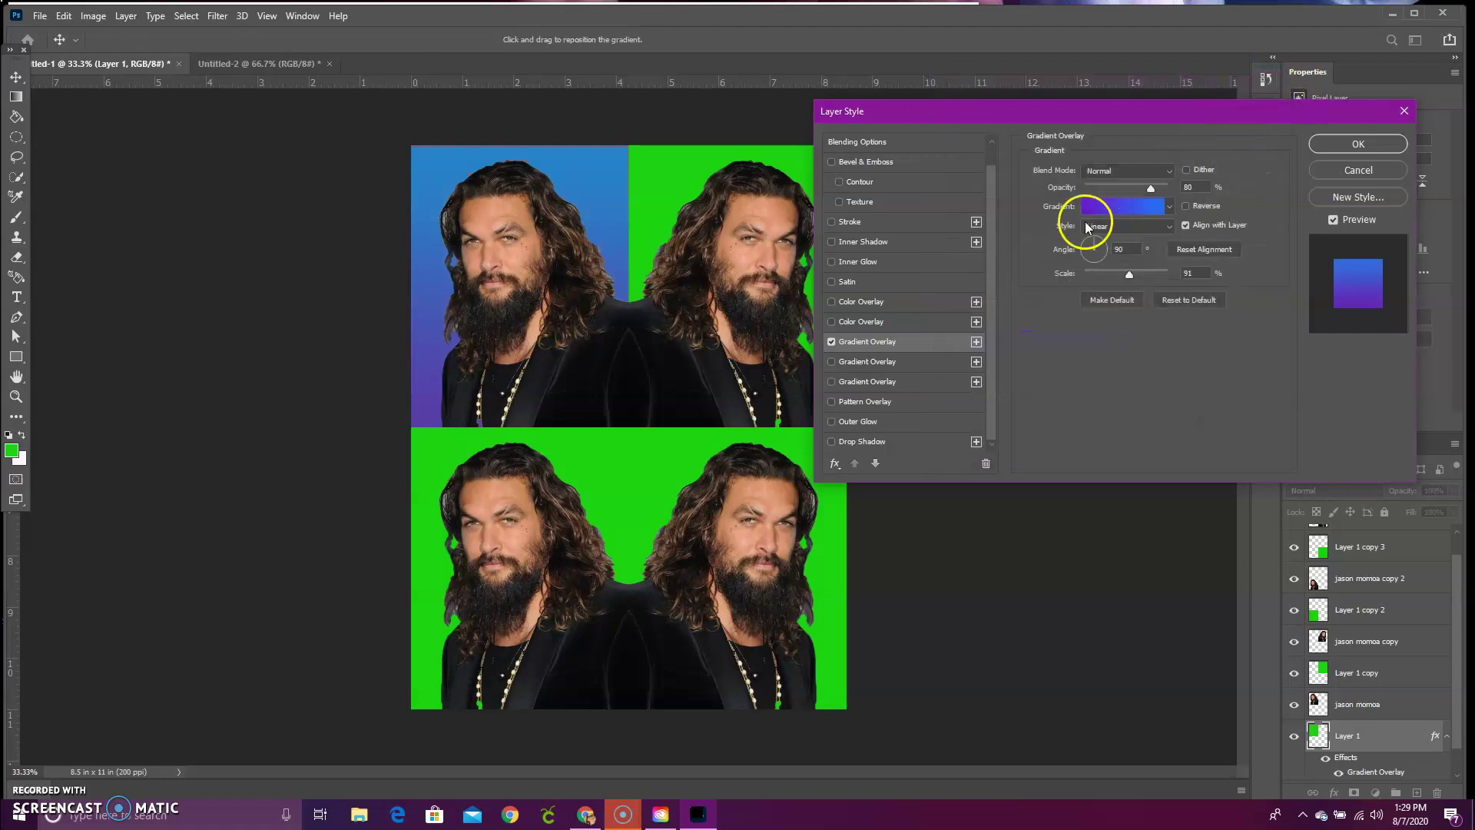
click(1106, 229)
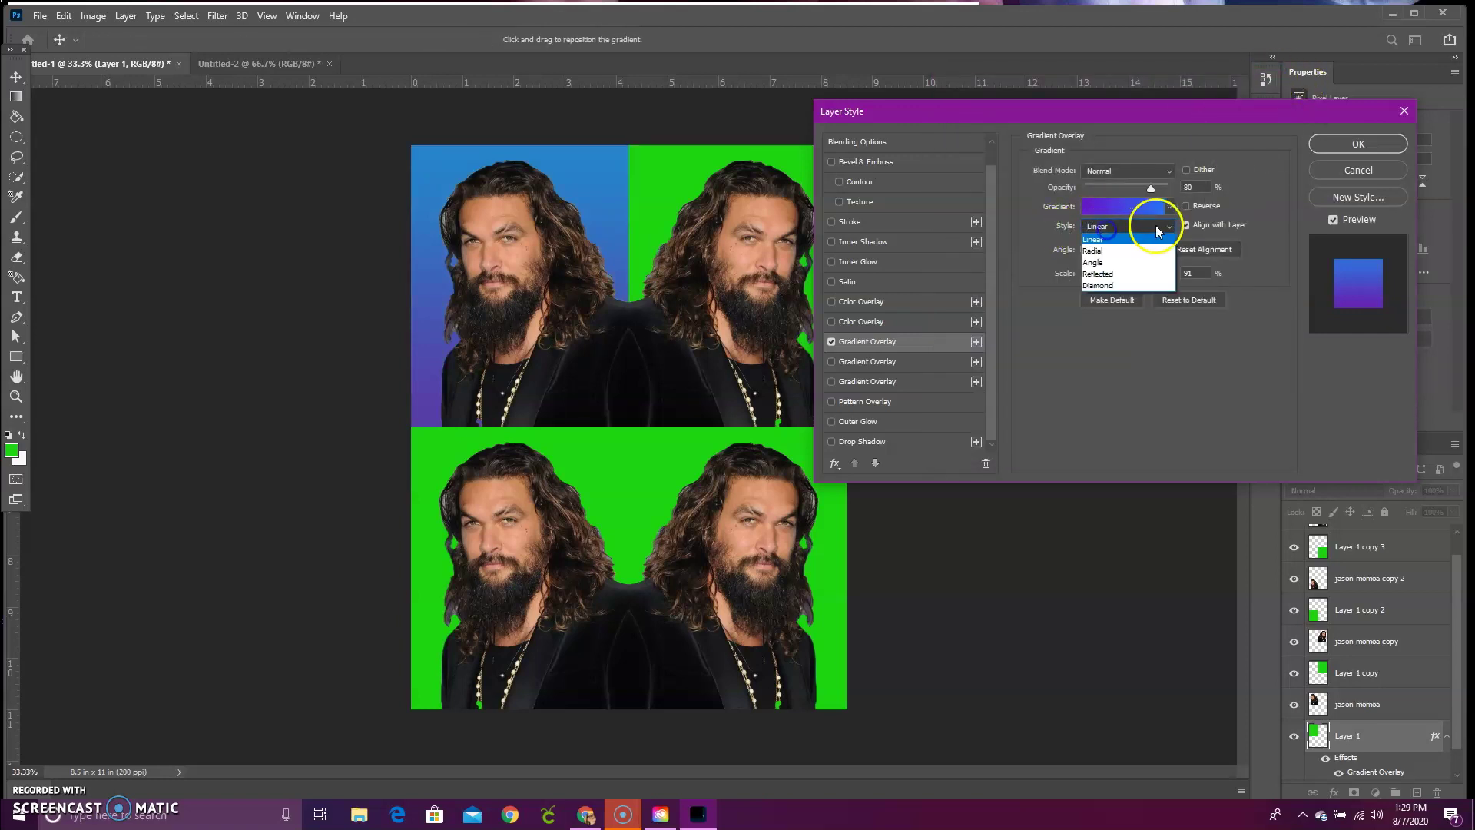
click(1107, 250)
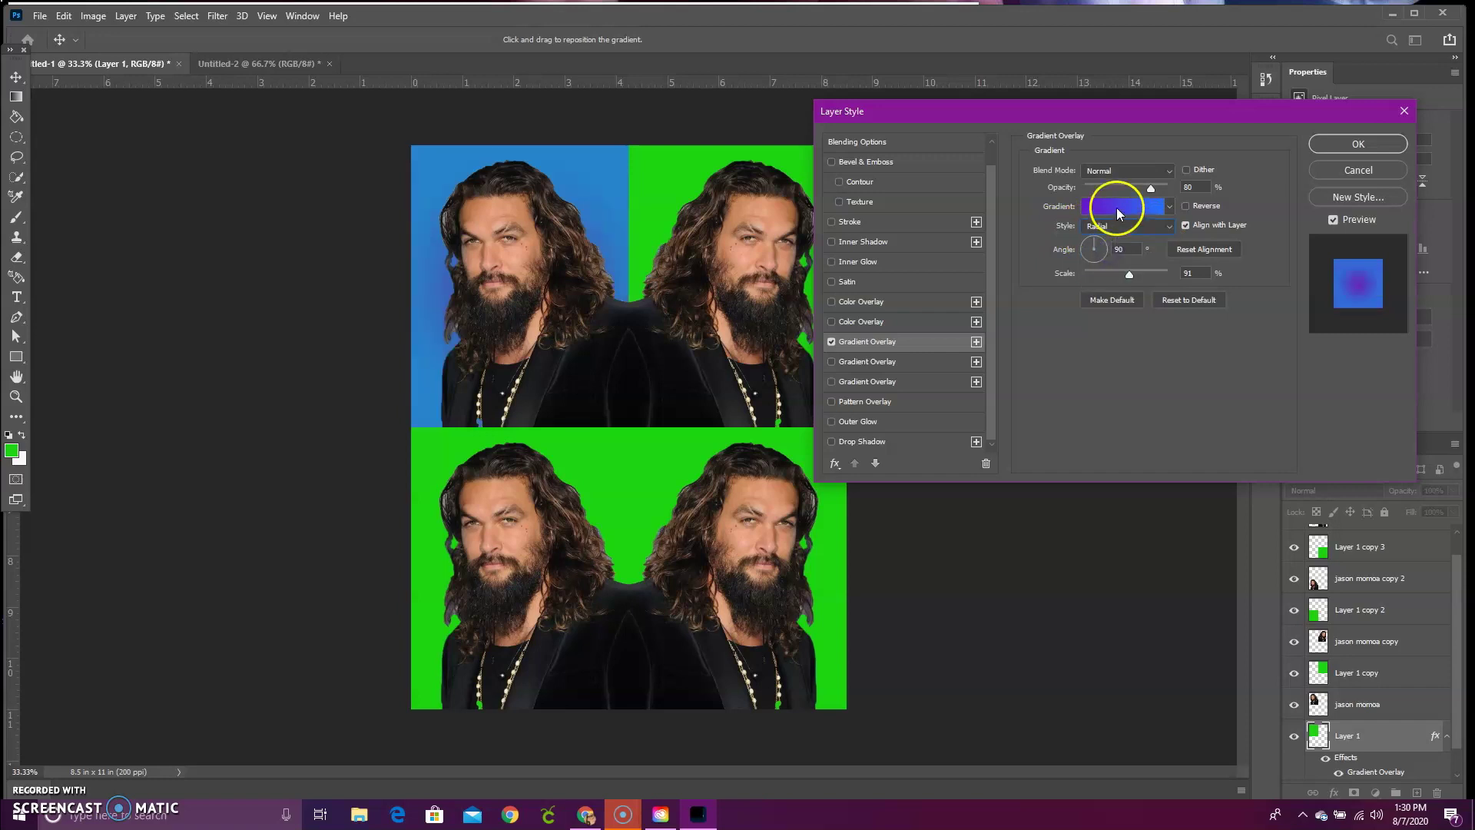
click(1117, 208)
click(1267, 73)
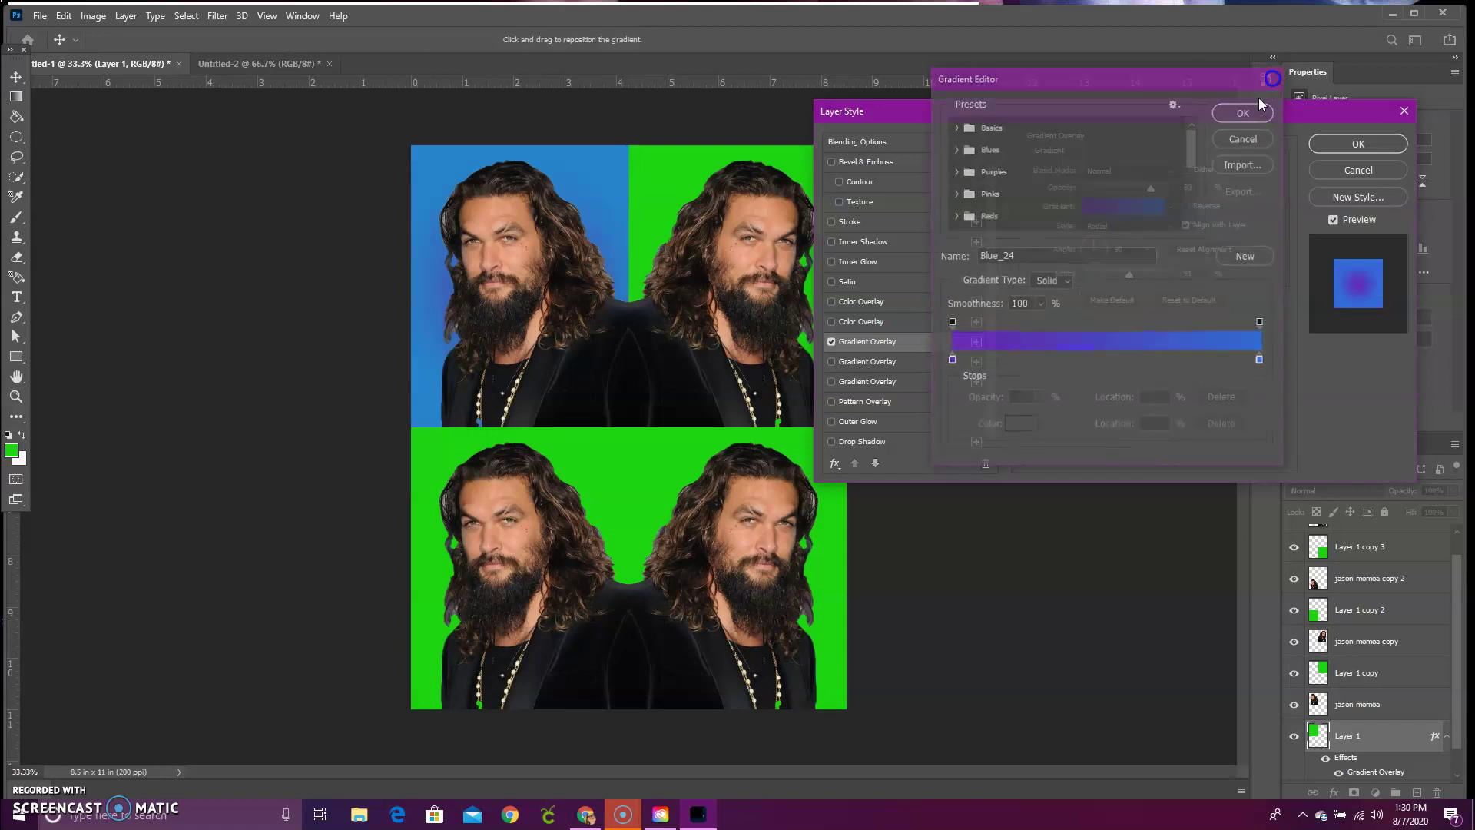
Set the upper-left background's gradient overlay style to Reflected and apply the layer style
click(1141, 225)
click(1134, 279)
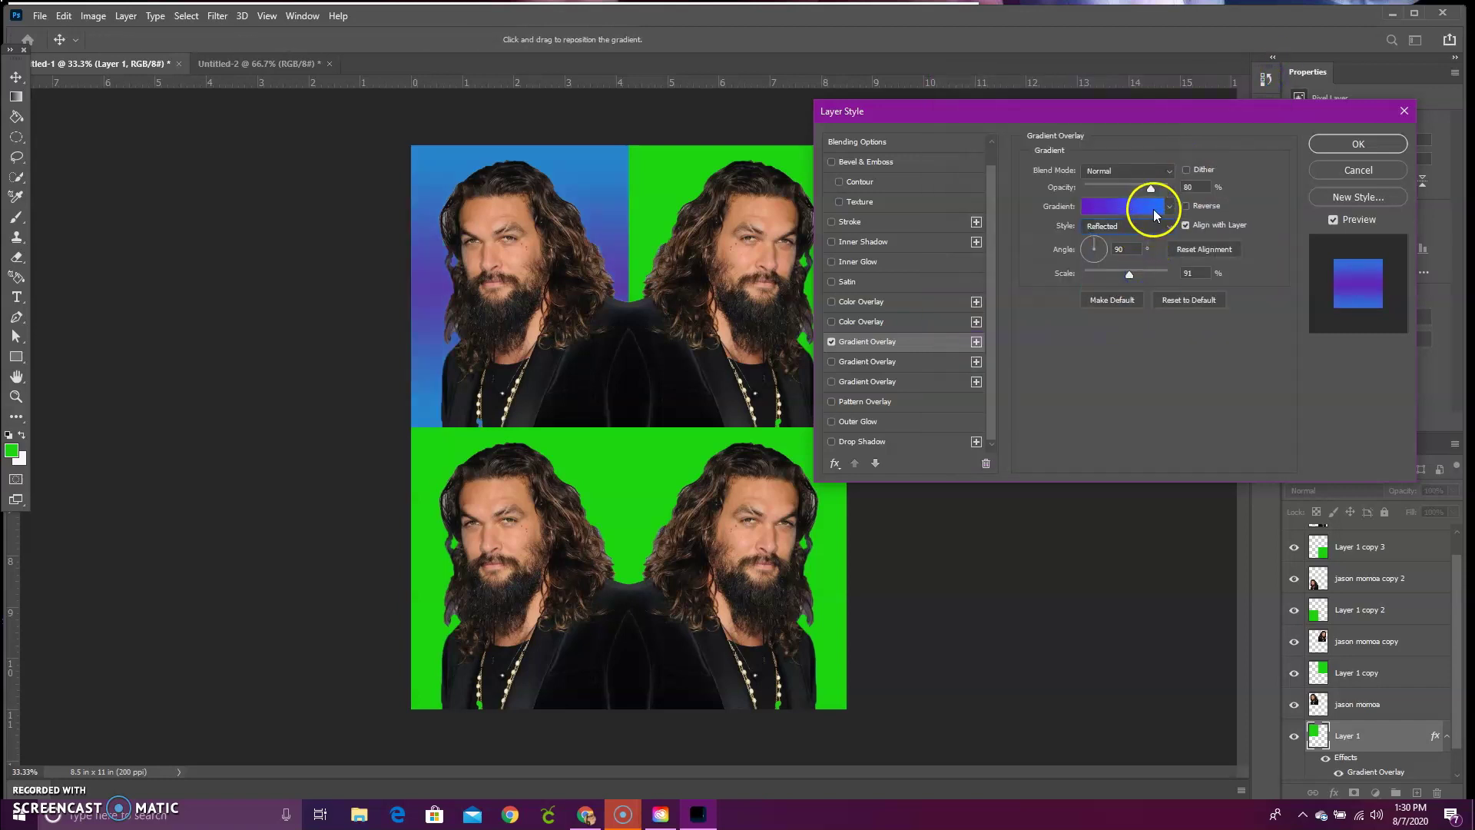
click(1155, 204)
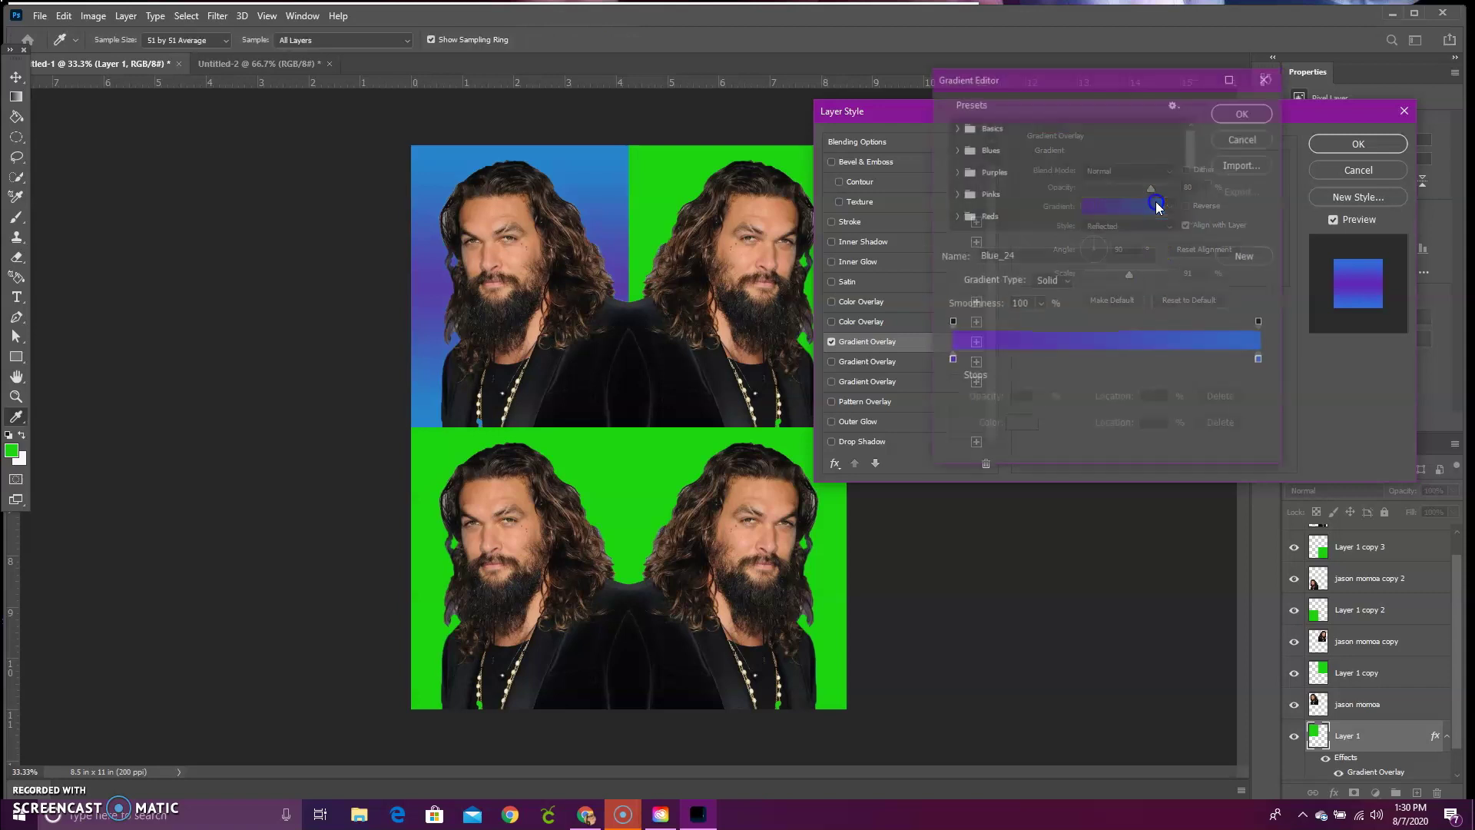
click(1267, 78)
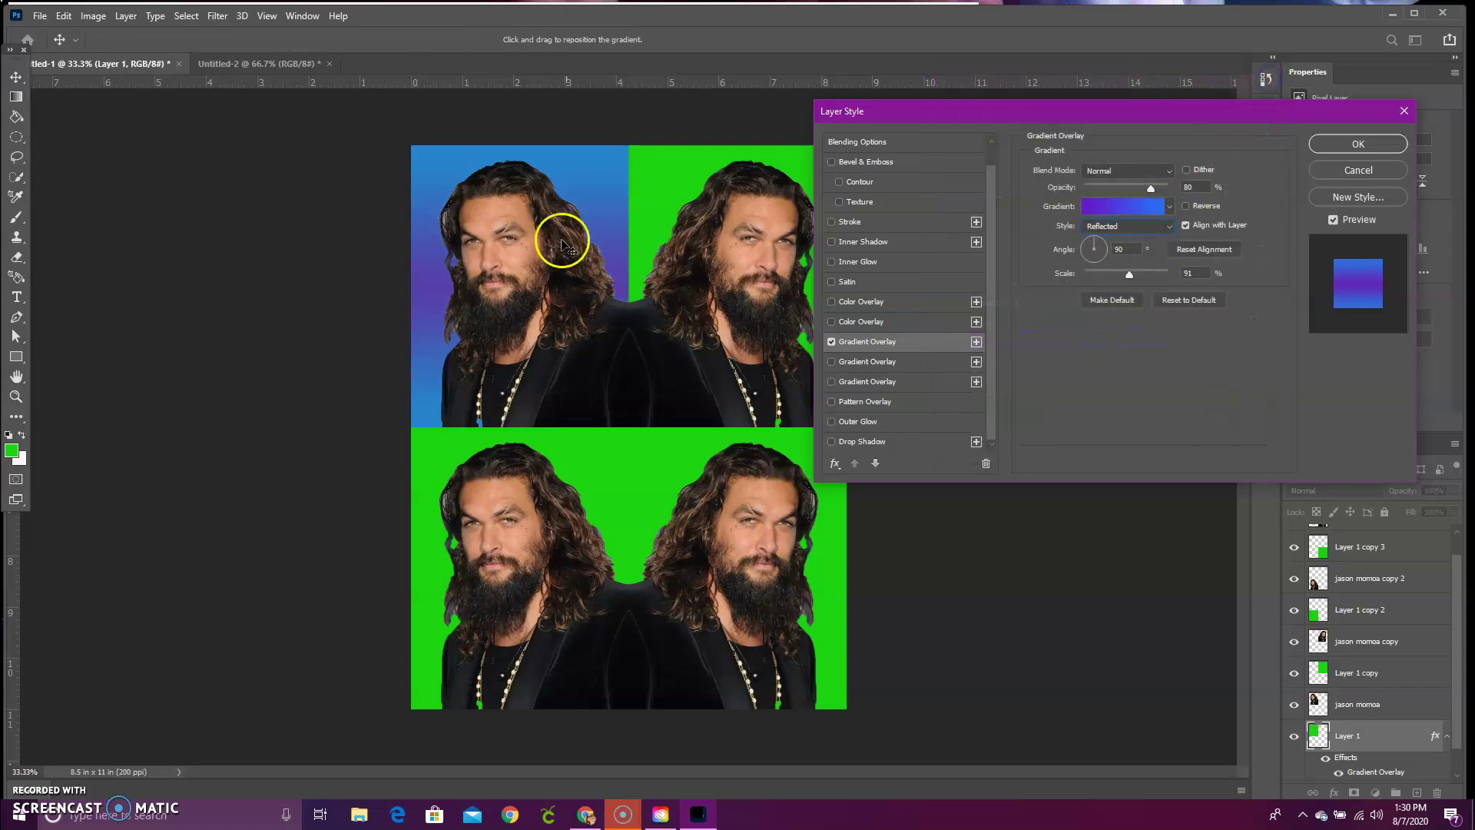
click(1329, 145)
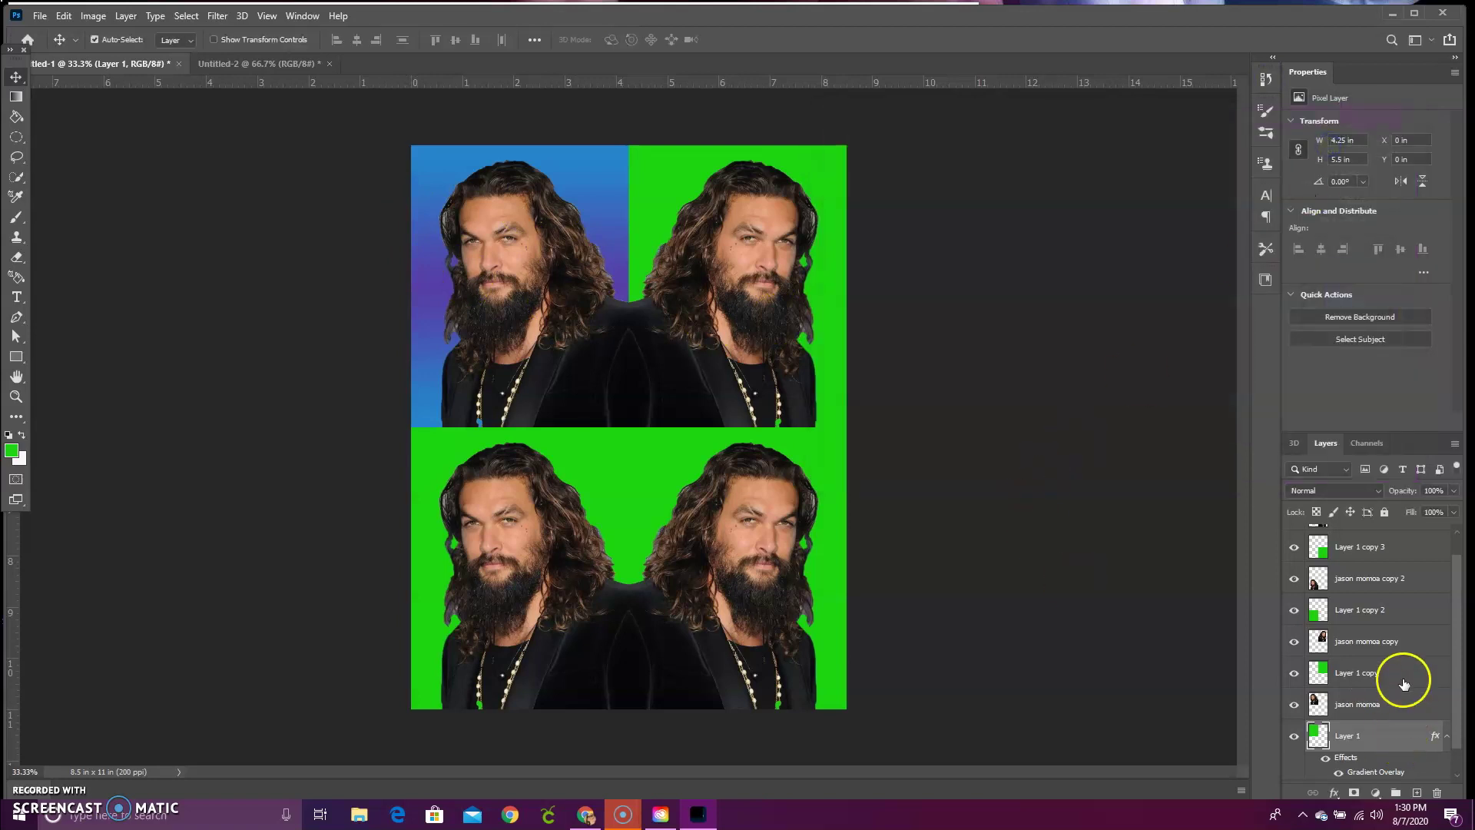
Add a Gradient Overlay to the upper-right panel's background layer, Layer 1 copy, and show its settings
click(1356, 675)
click(1324, 676)
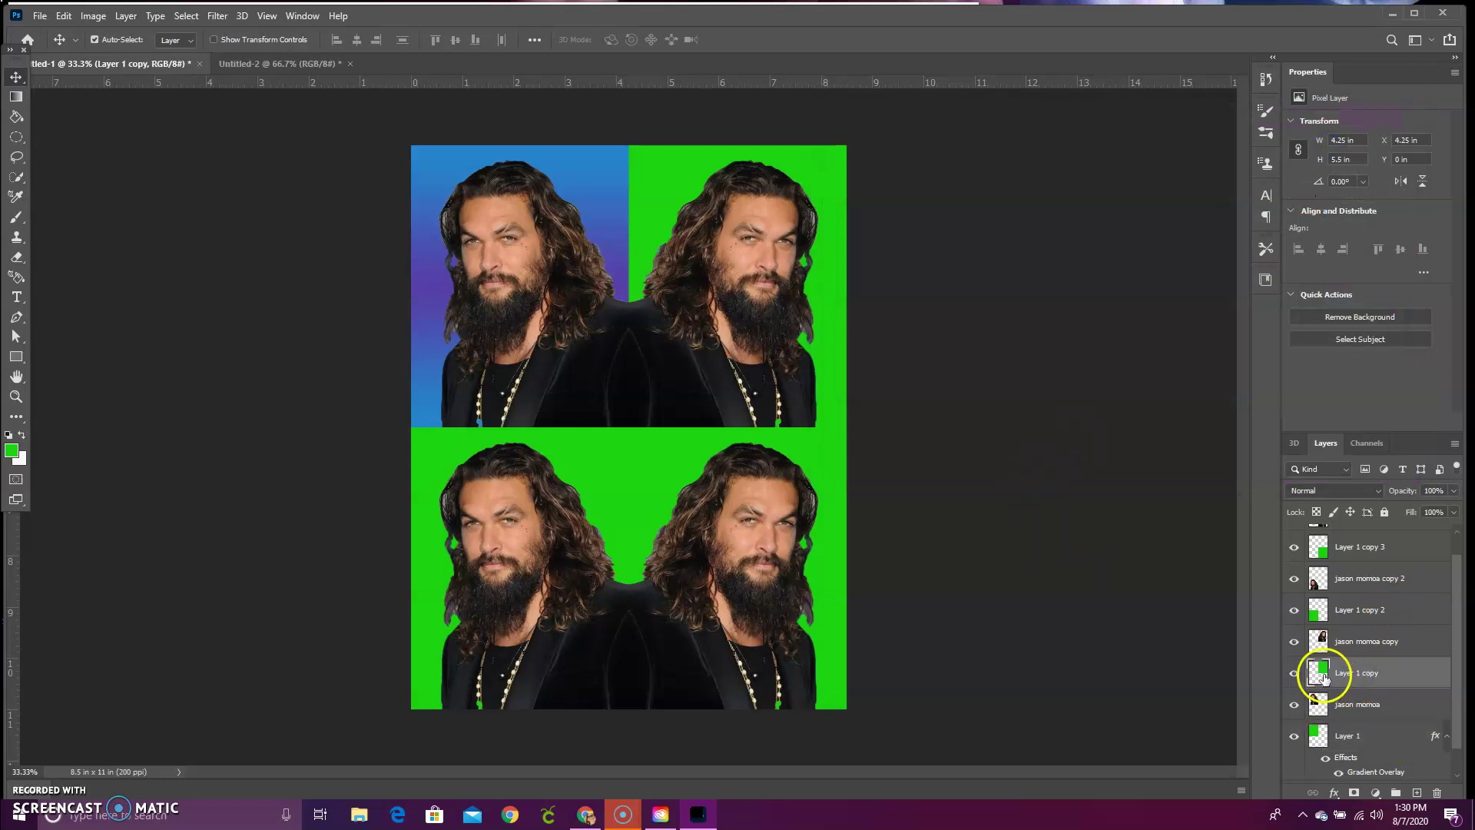
double_click(1322, 676)
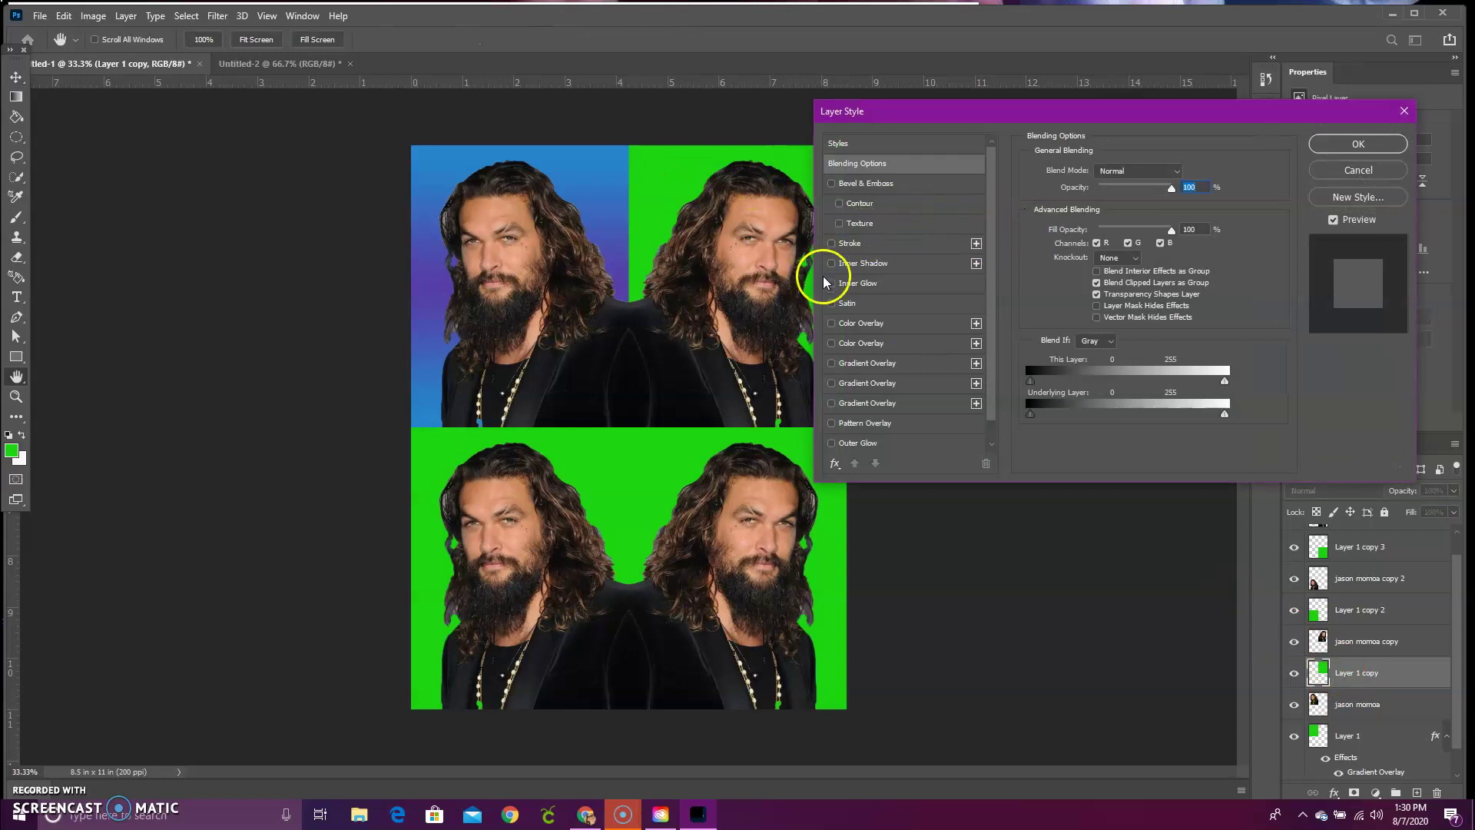
scroll(843, 364, down, 1)
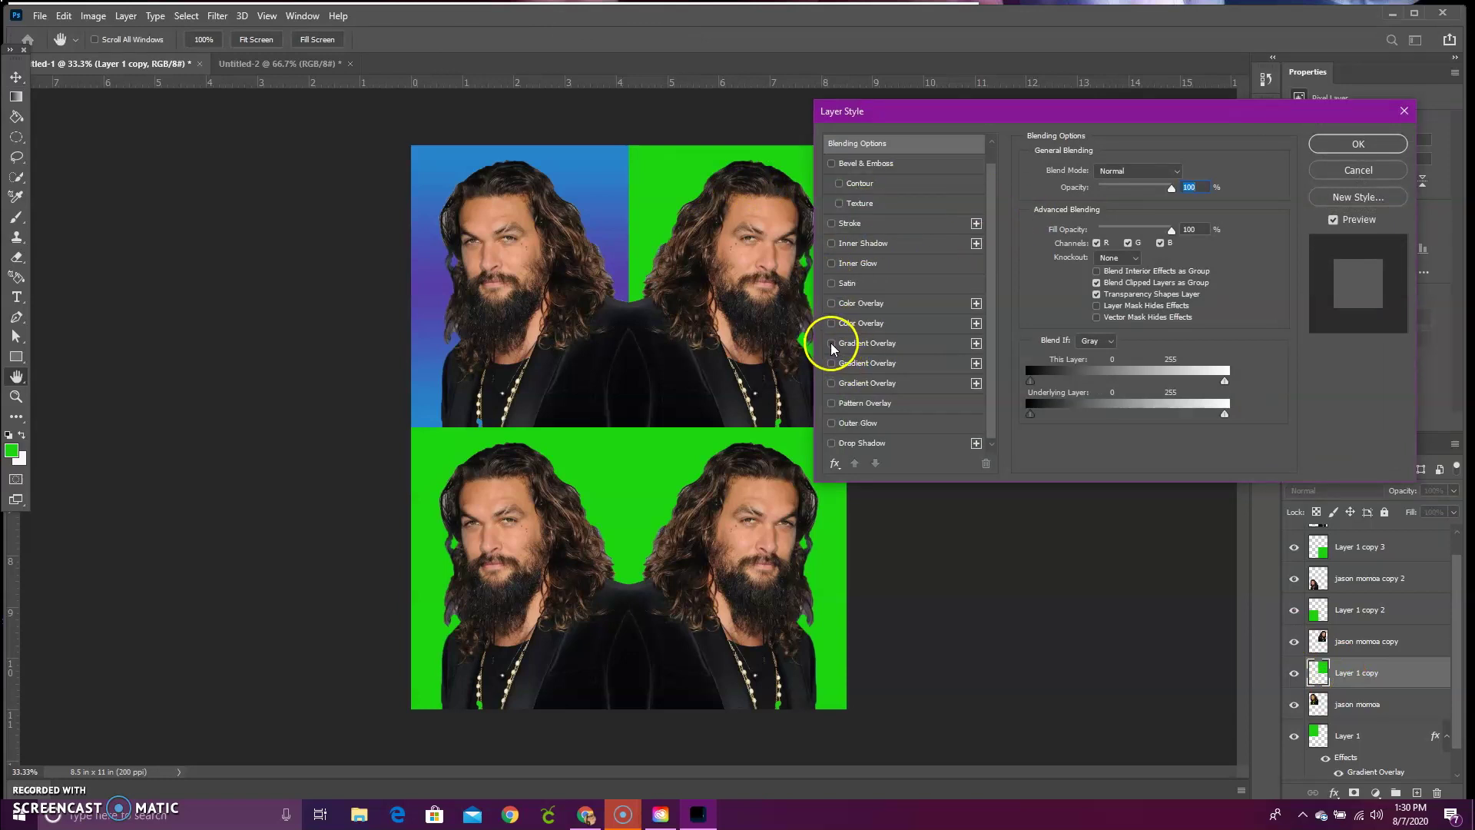
click(832, 343)
click(861, 345)
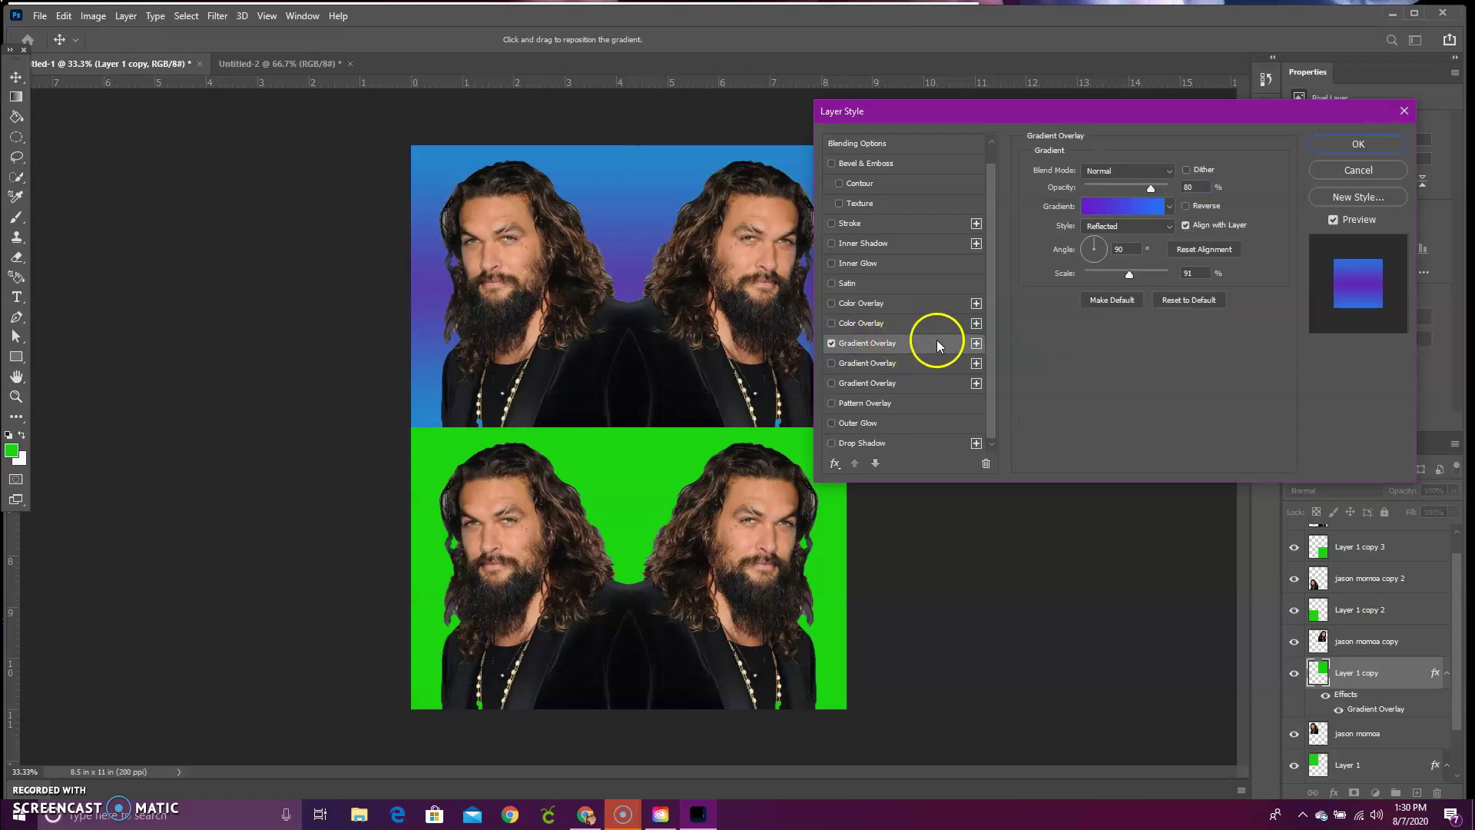
Compare presets in the Reds group, choose the purple-to-magenta gradient for the upper-right background, and apply the layer style
click(1167, 208)
scroll(1149, 307, down, 10)
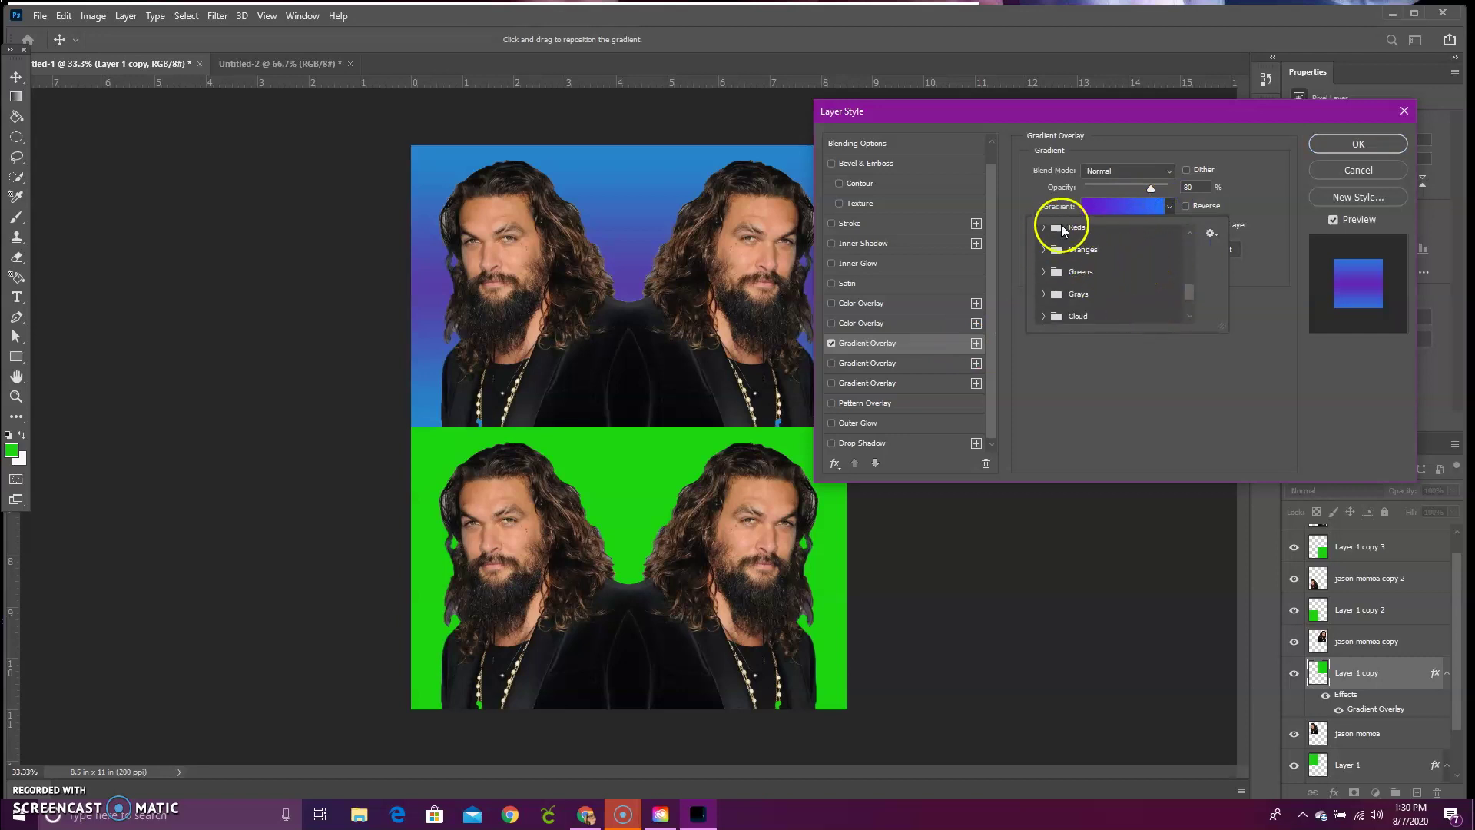
click(1085, 229)
click(1042, 231)
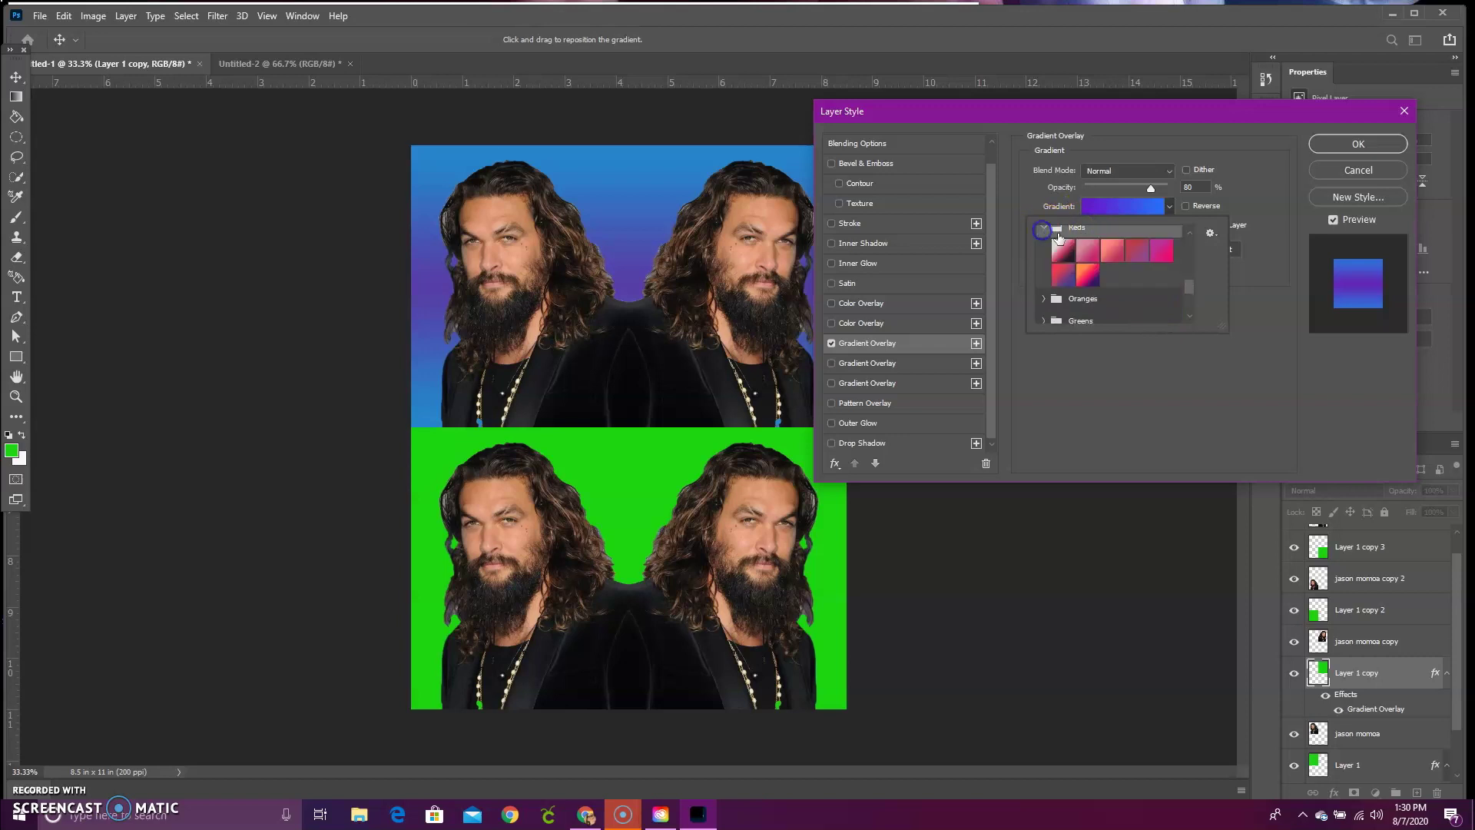
click(1089, 273)
click(1103, 257)
click(1162, 252)
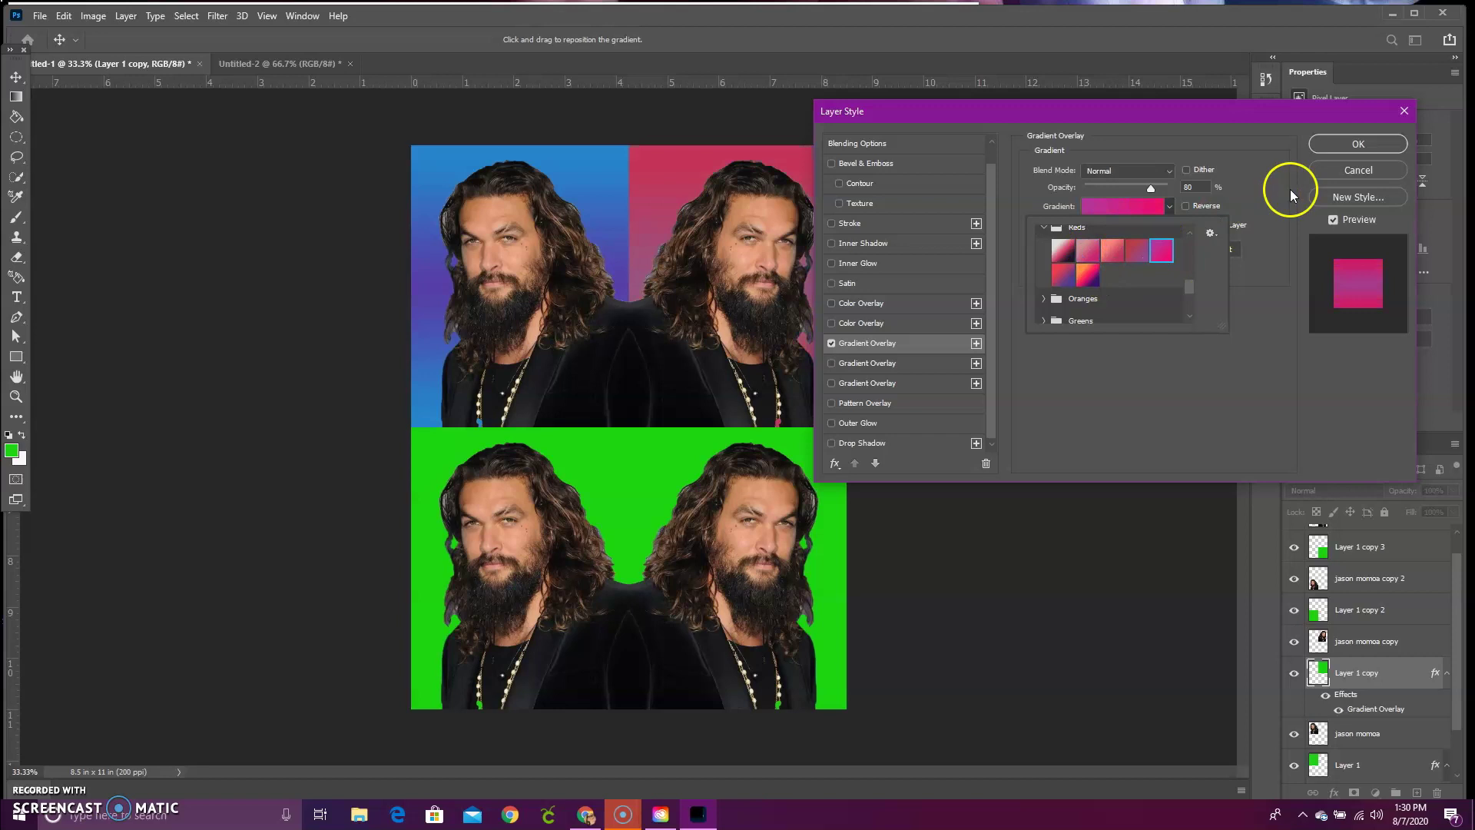
click(1064, 275)
click(1164, 254)
click(1328, 149)
click(1328, 150)
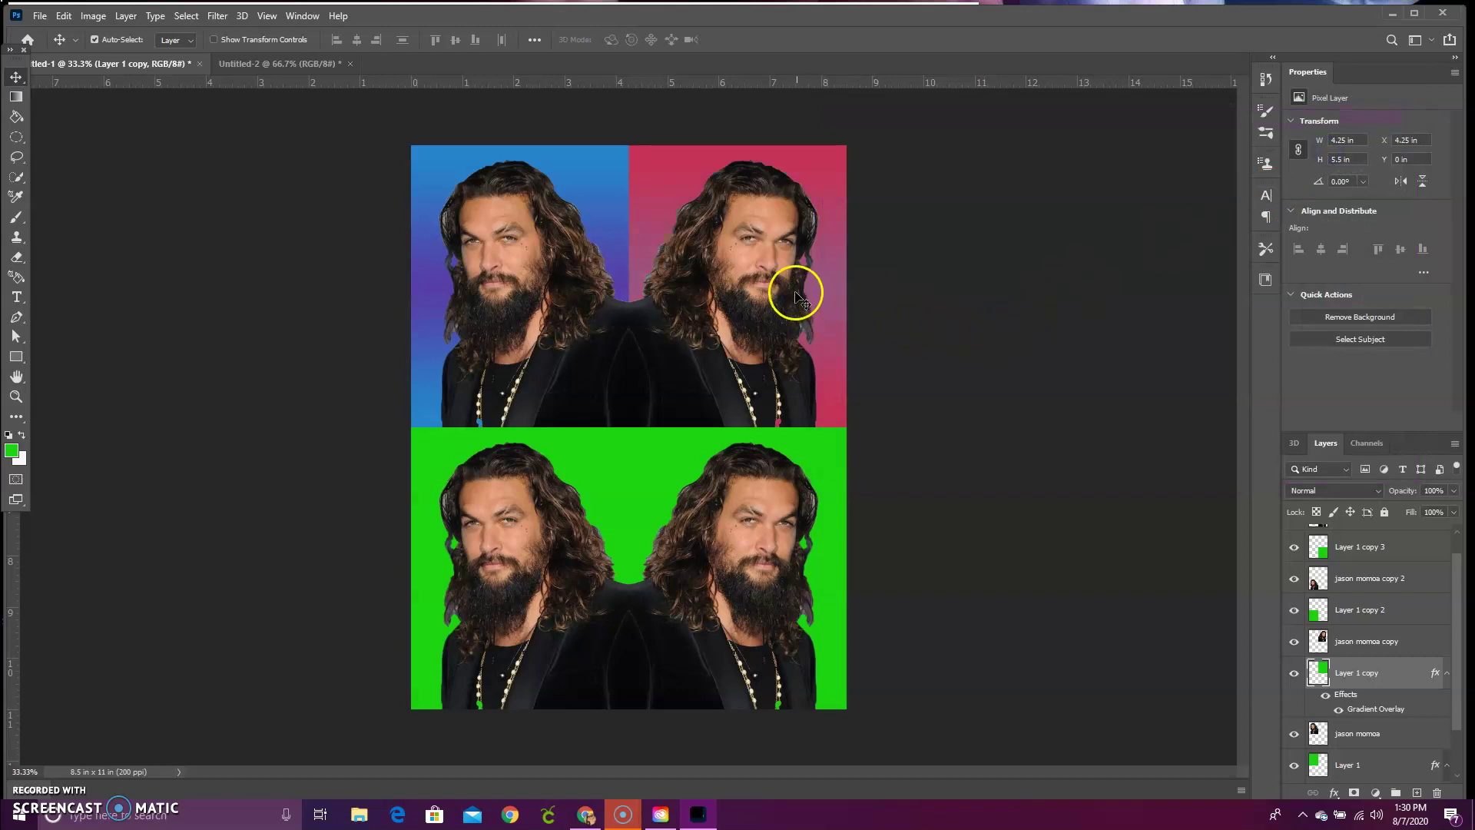
scroll(1396, 620, down, 1)
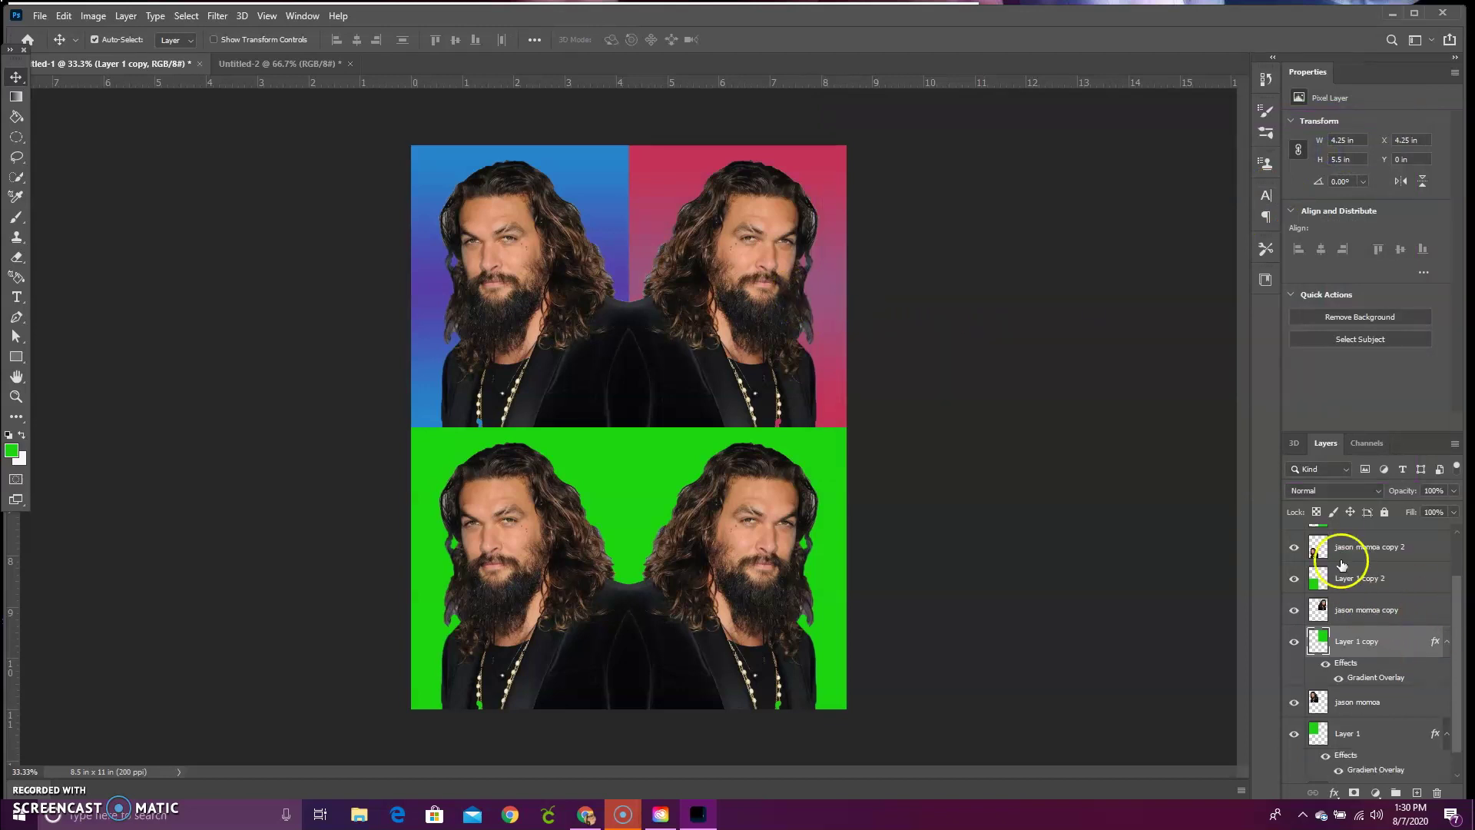
Add a Gradient Overlay to the lower-left panel's background layer, Layer 1 copy 2, using the first of the listed gradient overlays
click(1334, 587)
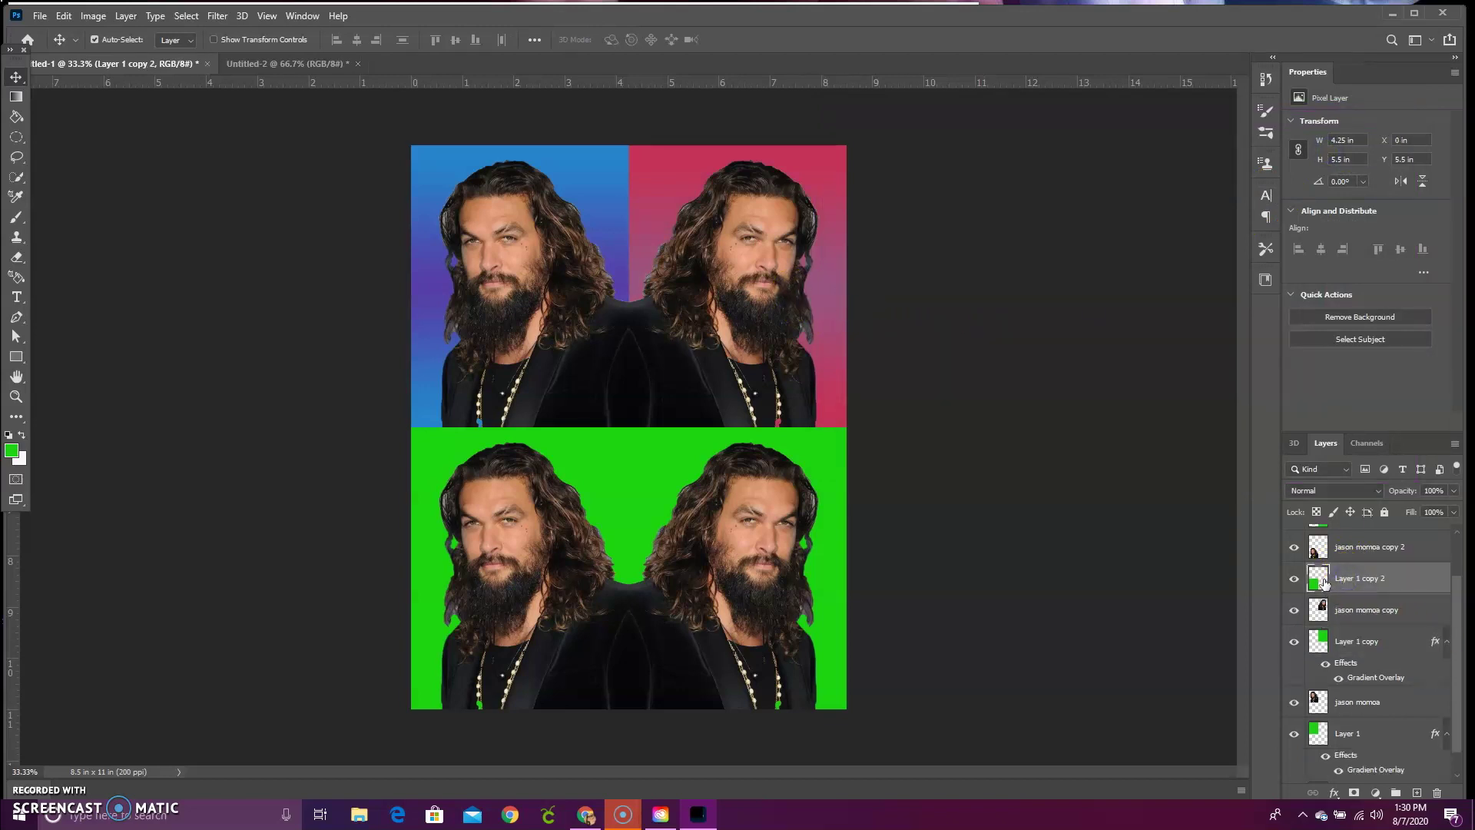
double_click(1323, 581)
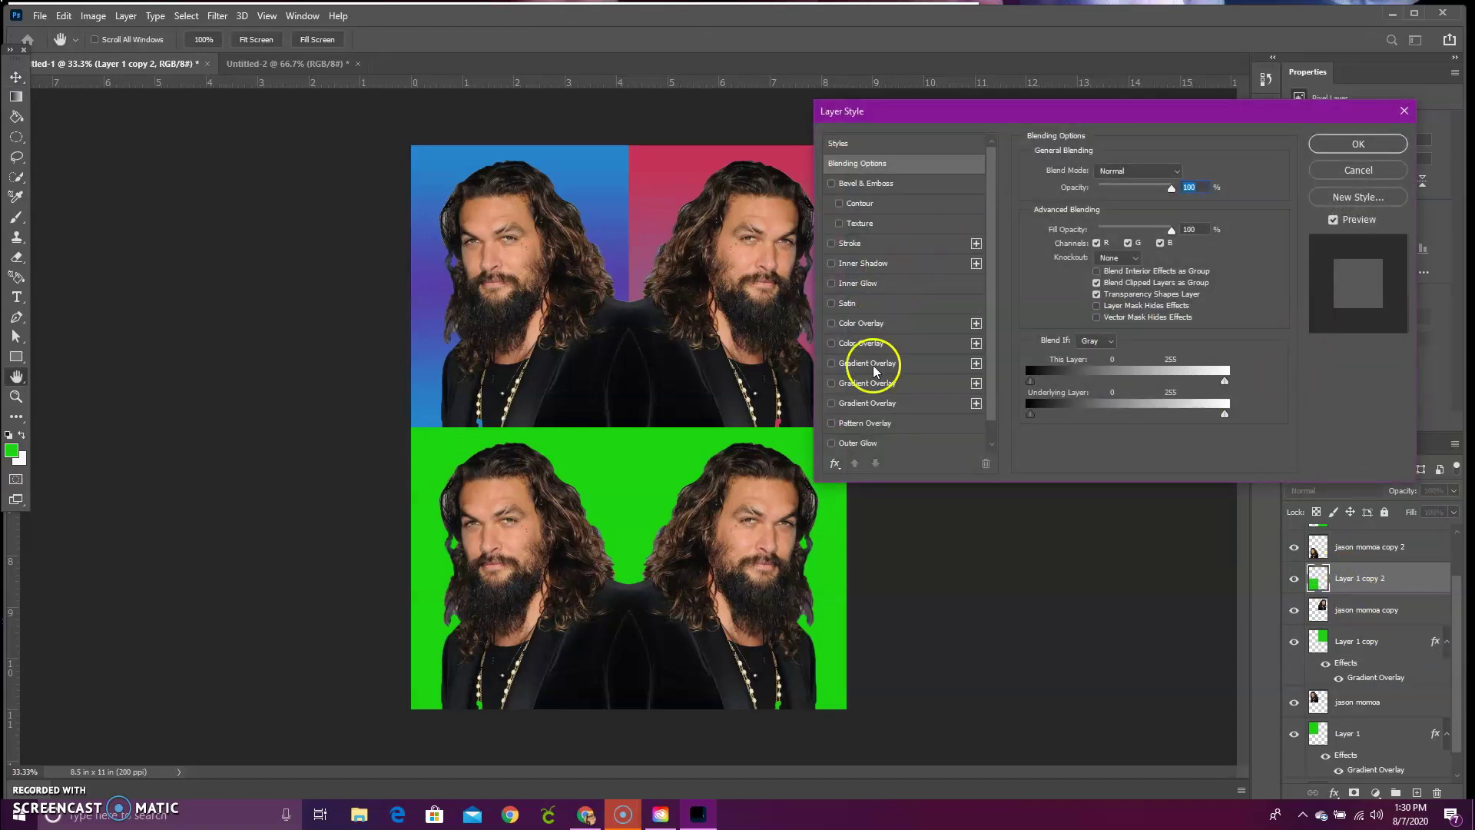
click(837, 369)
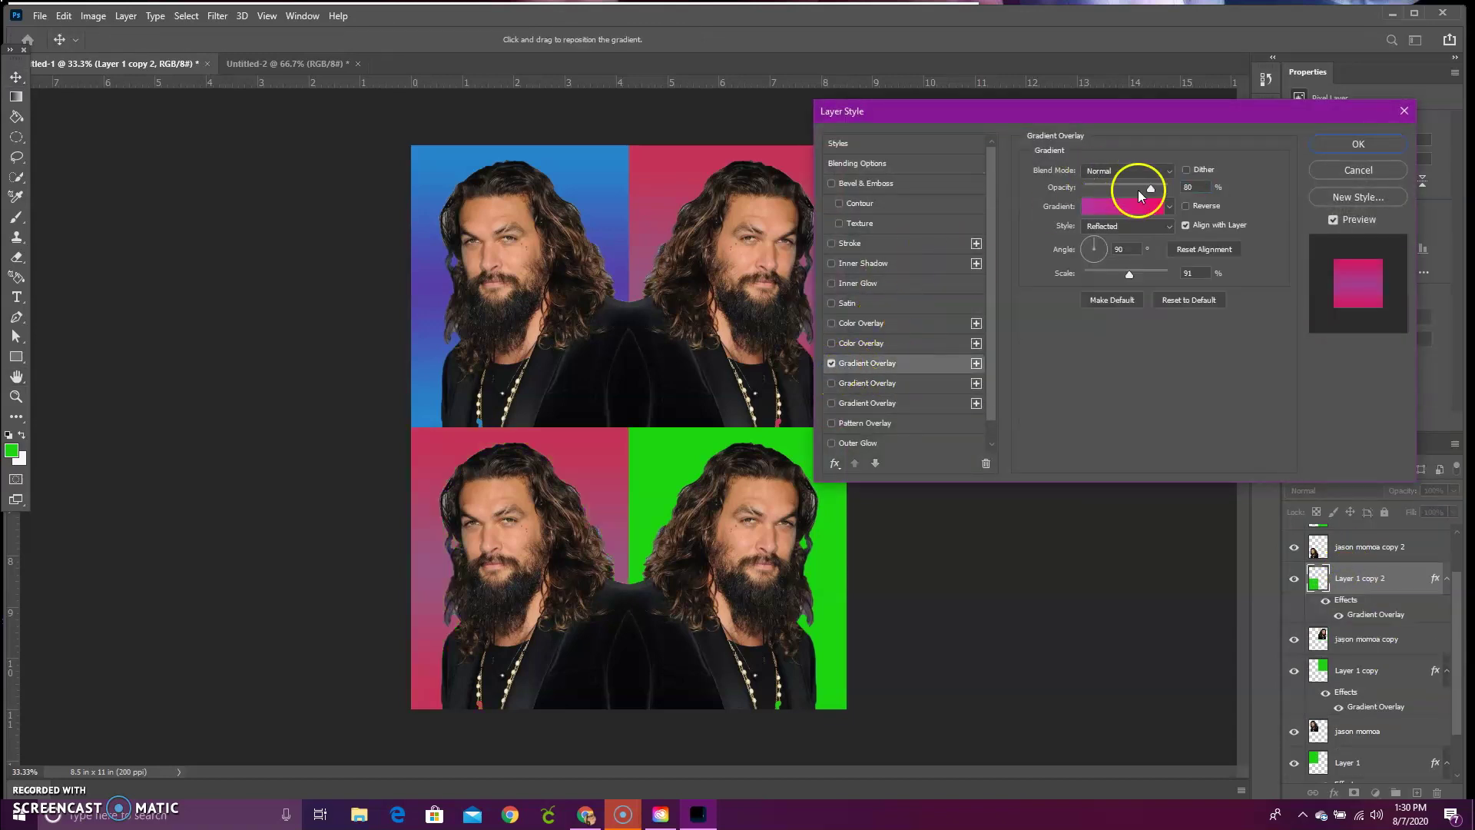
Choose the yellow-to-orange gradient from the Oranges presets for the lower-left background's overlay and apply the layer style
click(1170, 207)
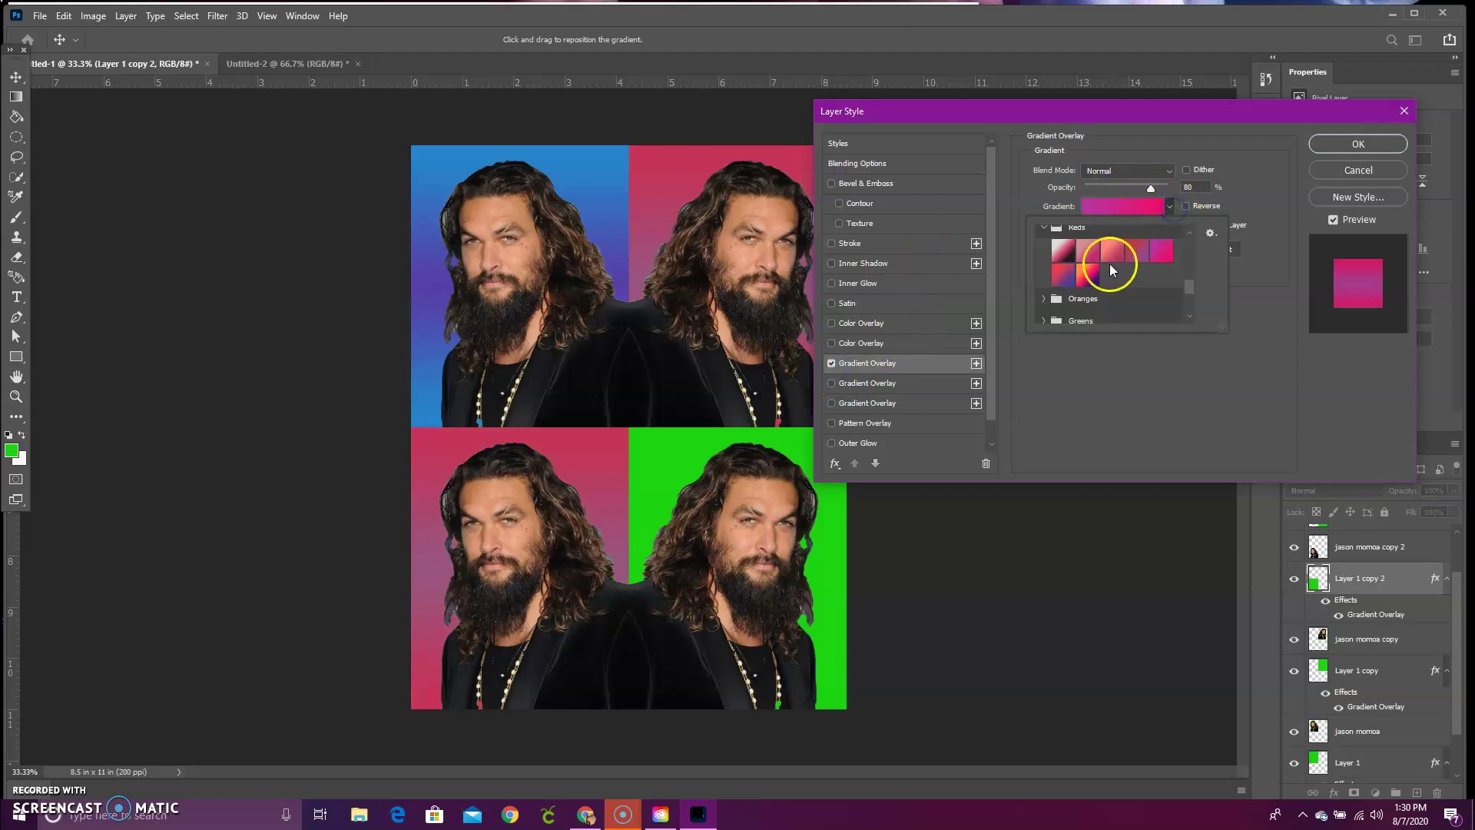
click(1087, 276)
click(1046, 298)
scroll(1087, 290, down, 1)
click(1162, 299)
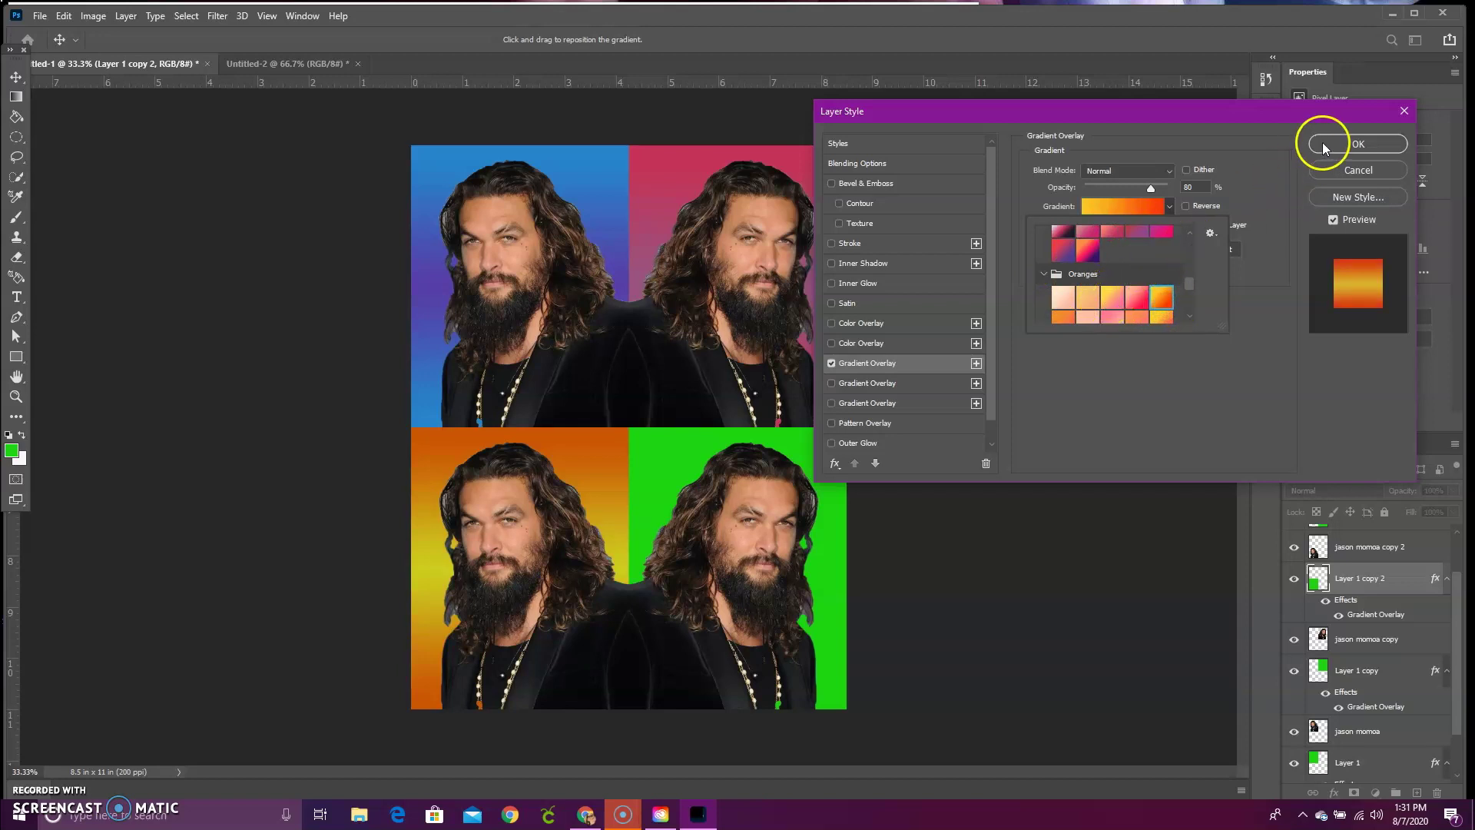
click(1241, 177)
click(1354, 144)
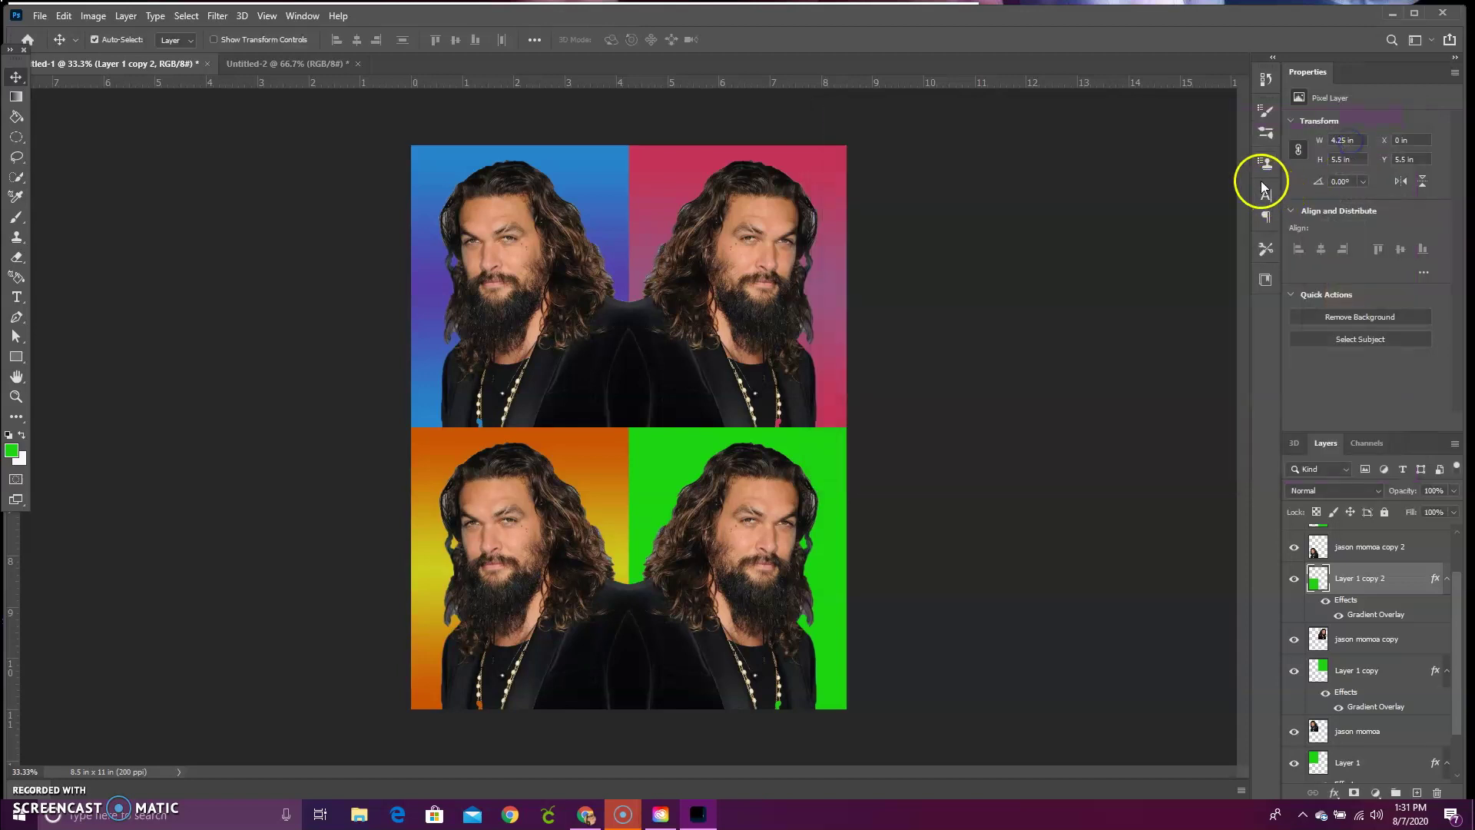
Add the second listed Gradient Overlay to the lower-right panel's background layer, Layer 1 copy 3, and show its settings
scroll(1336, 586, up, 1)
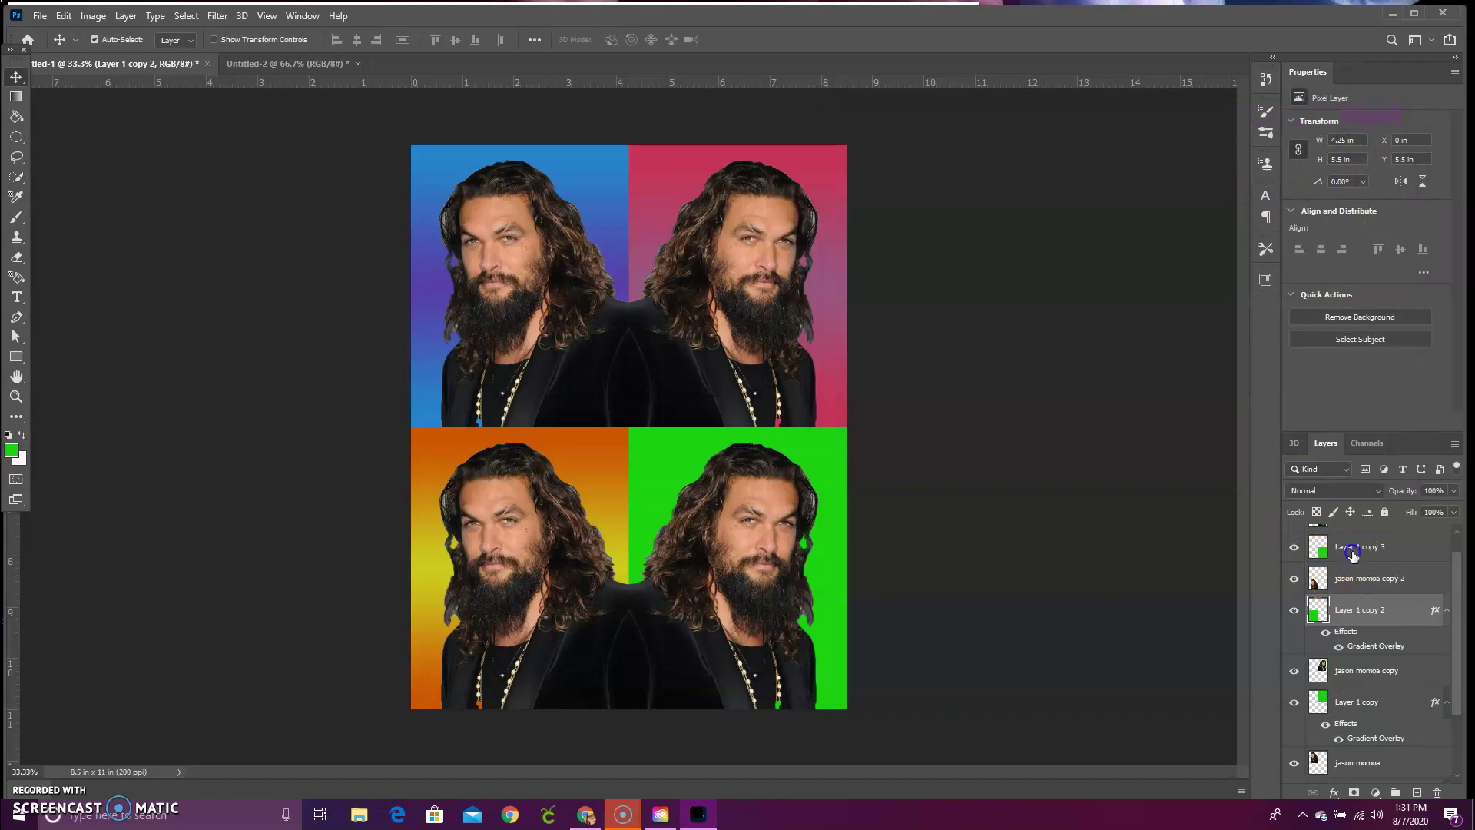
click(1341, 552)
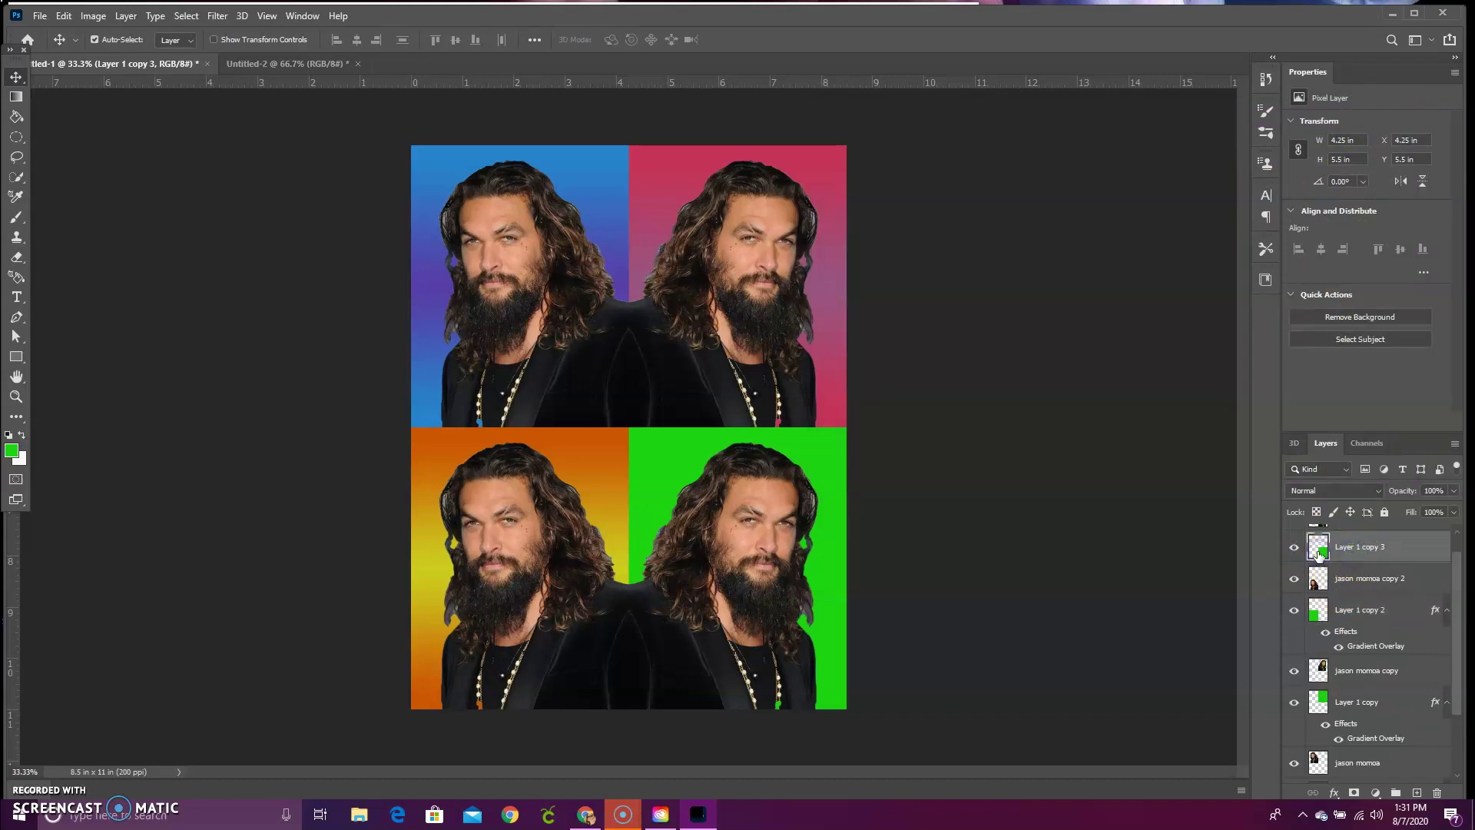
double_click(1318, 550)
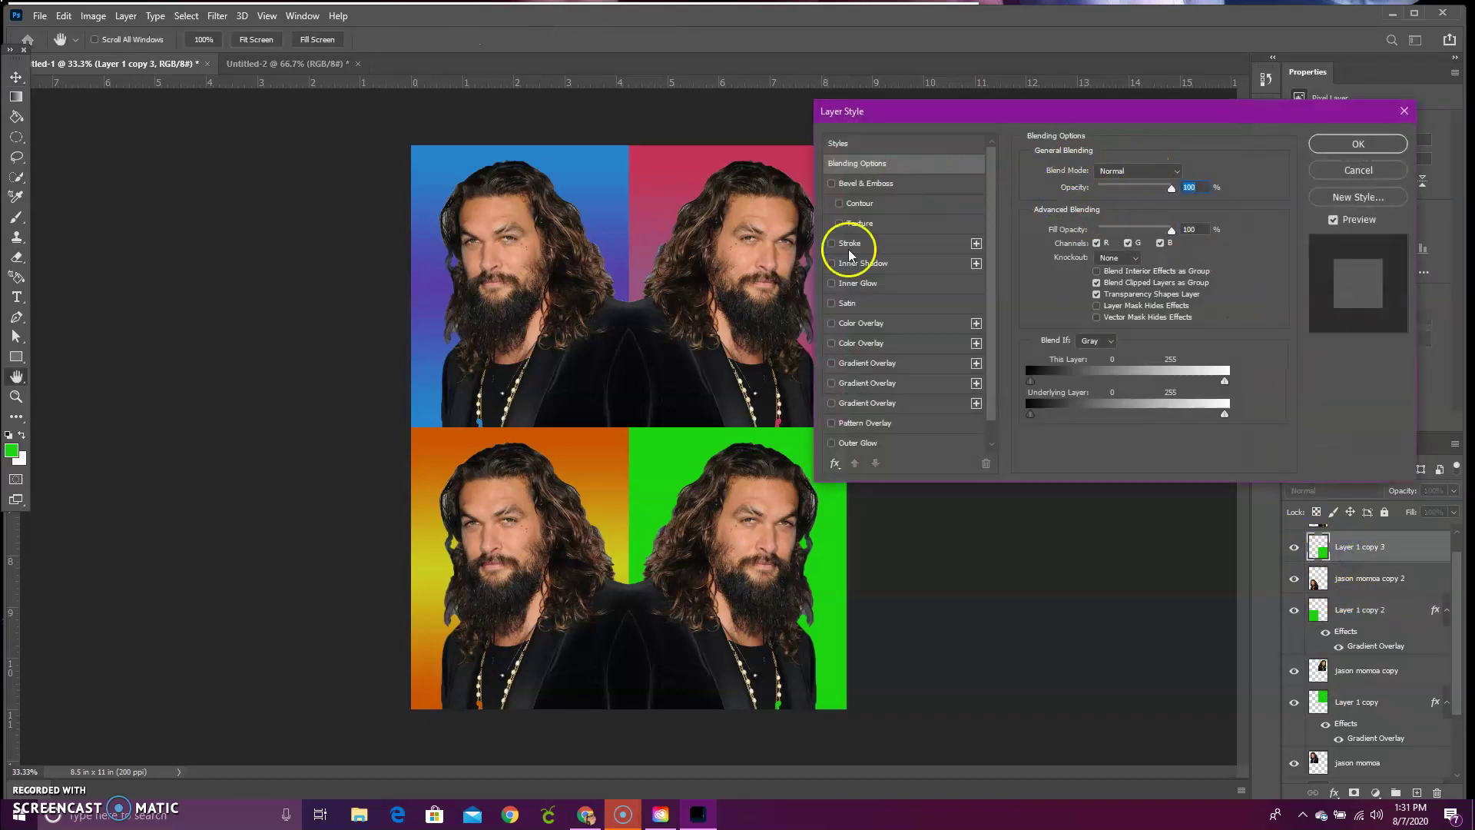
click(831, 383)
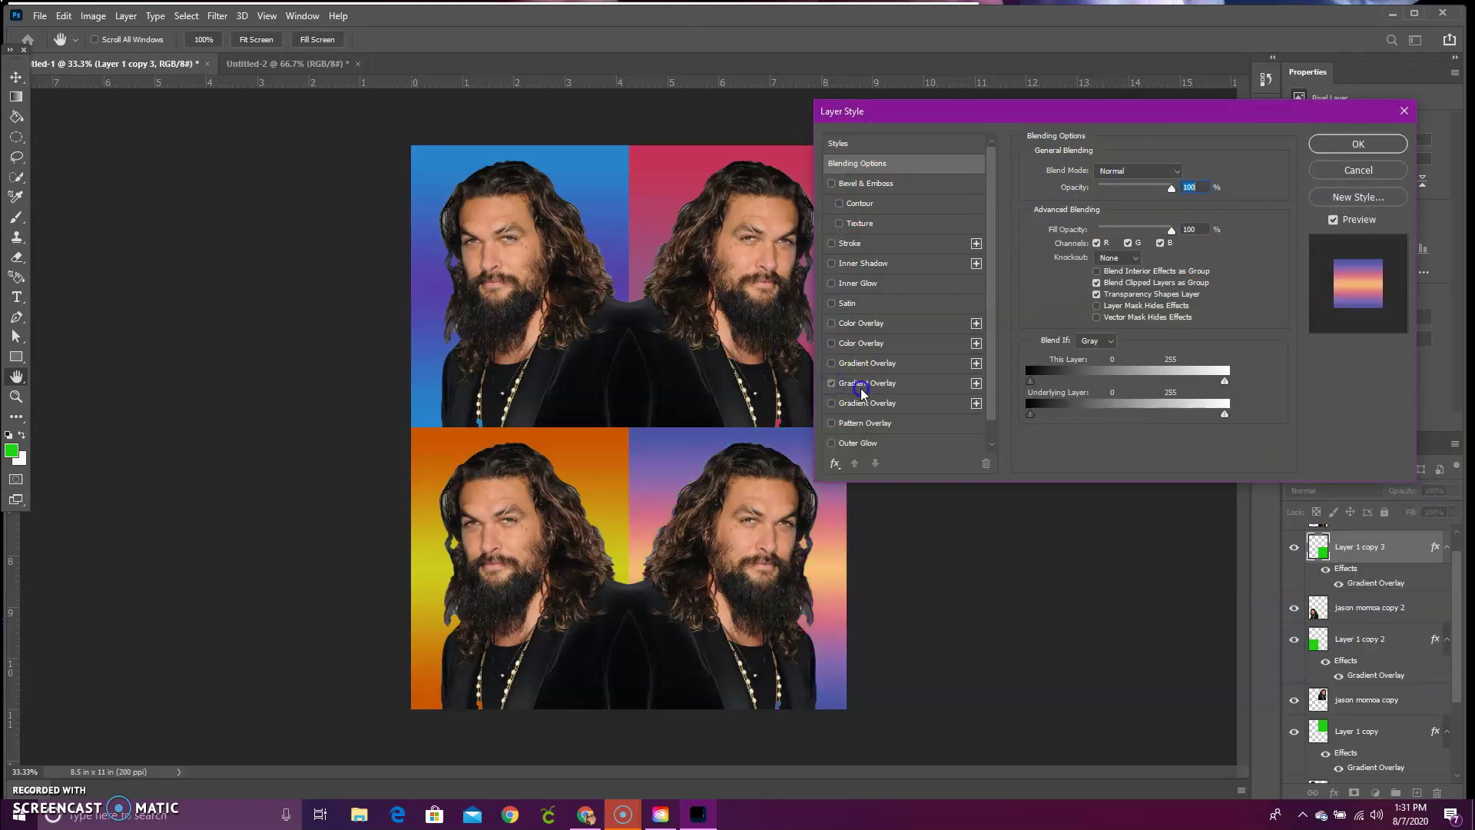
click(861, 391)
Compare presets in the Greens group, choose the green-to-blue gradient for the lower-right background, and apply the layer style
click(1170, 207)
scroll(1126, 253, down, 5)
click(1046, 248)
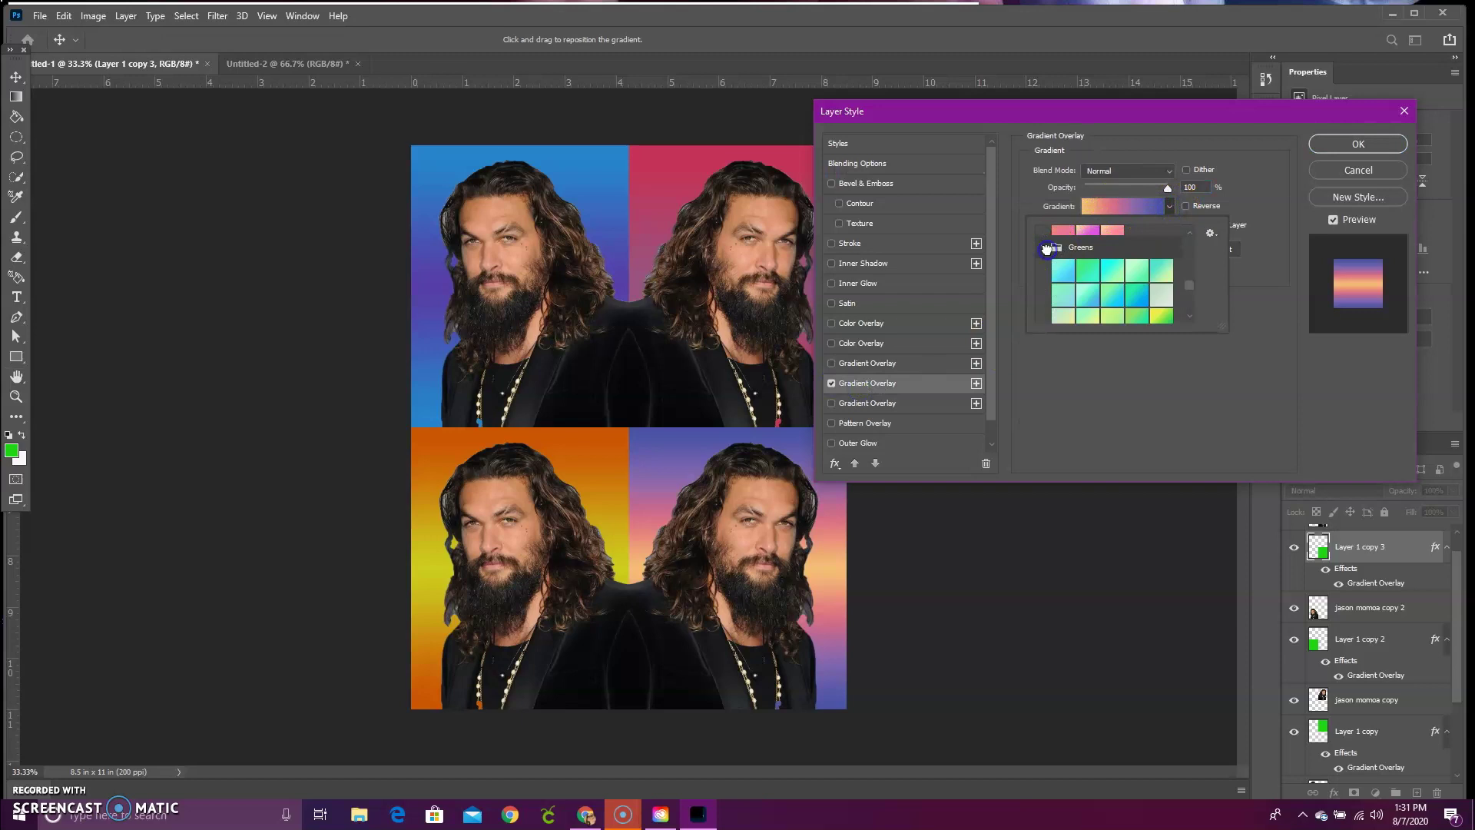
click(1094, 273)
click(1109, 294)
click(1136, 299)
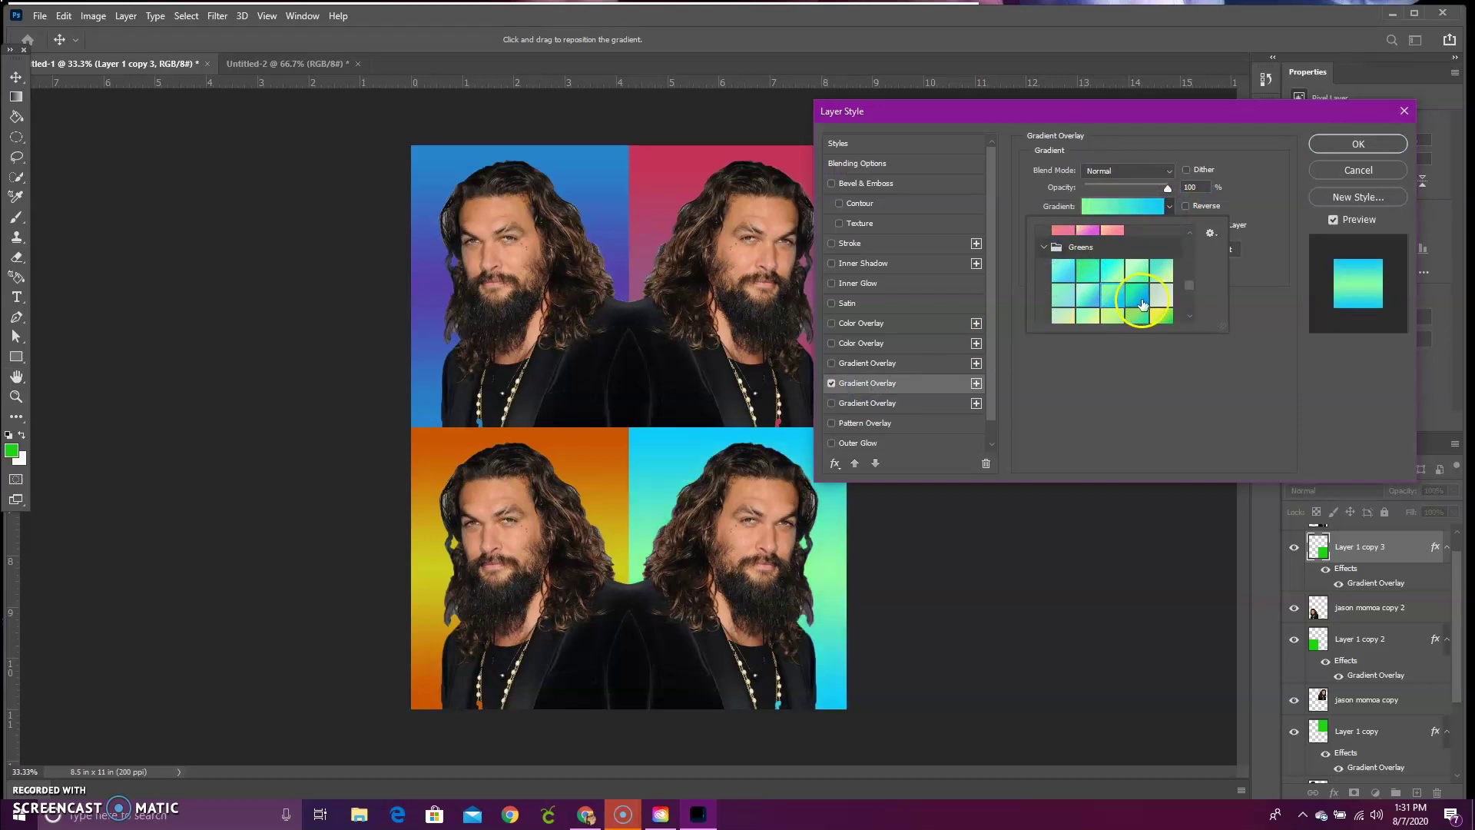
click(1361, 149)
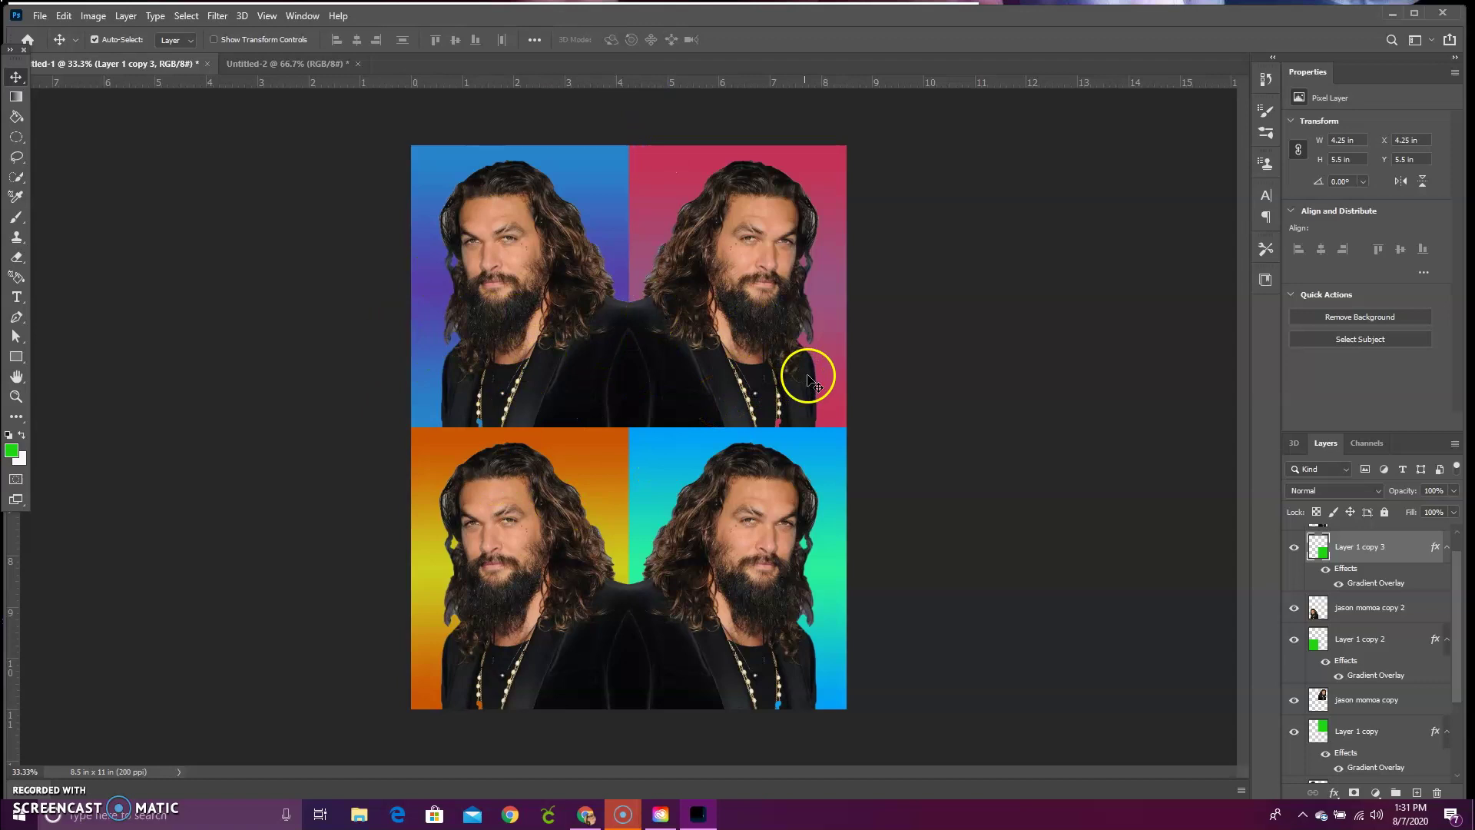
scroll(1398, 651, up, 1)
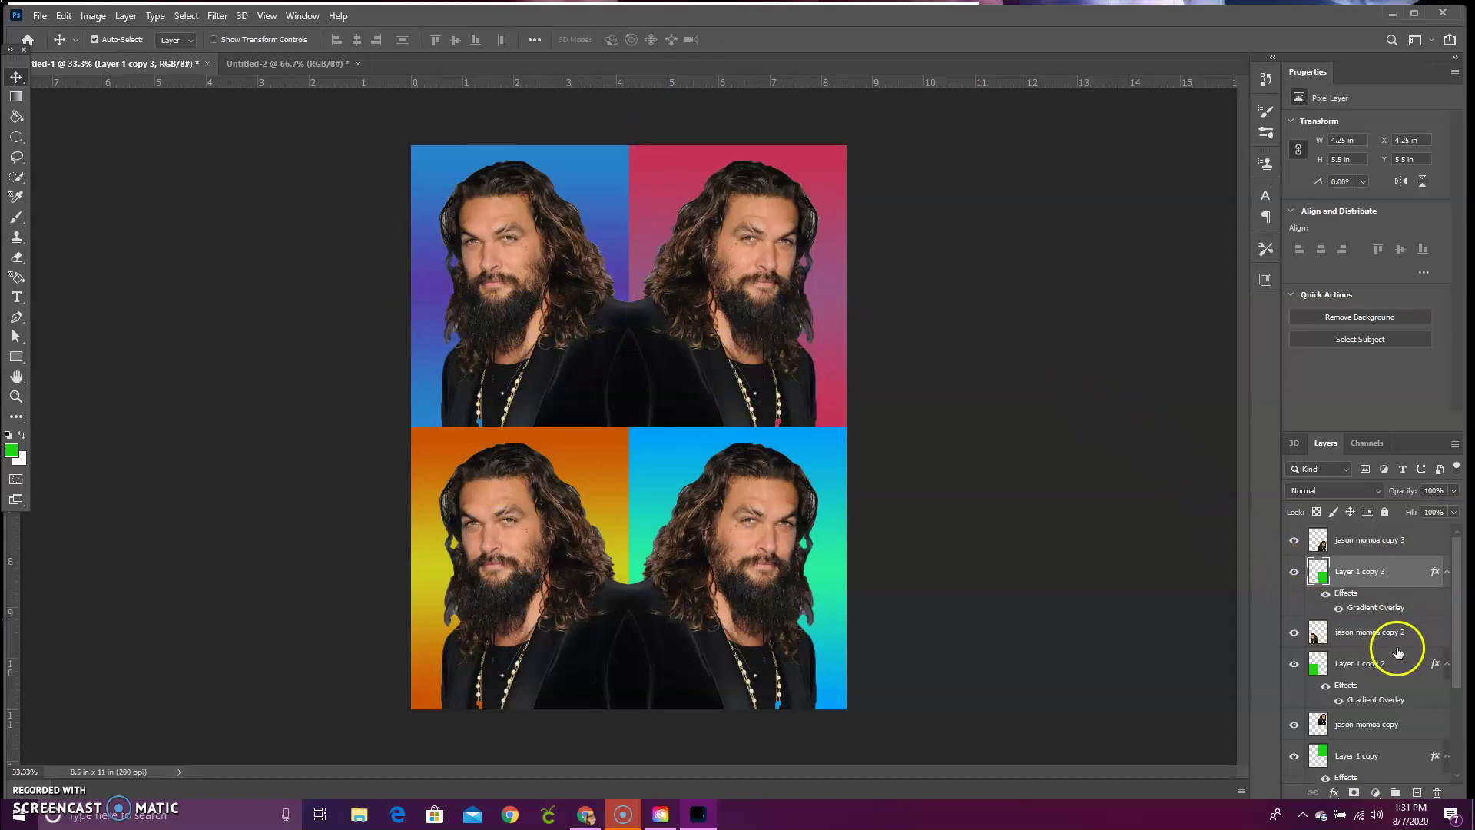